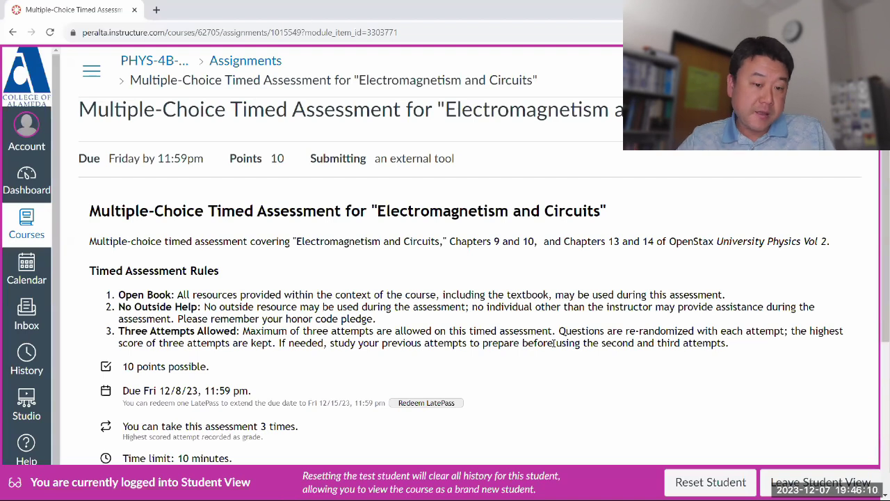
# Open perplexity.ai in a separate browser window that fills half of the screen.
pyautogui.scroll(-2, 552, 341)
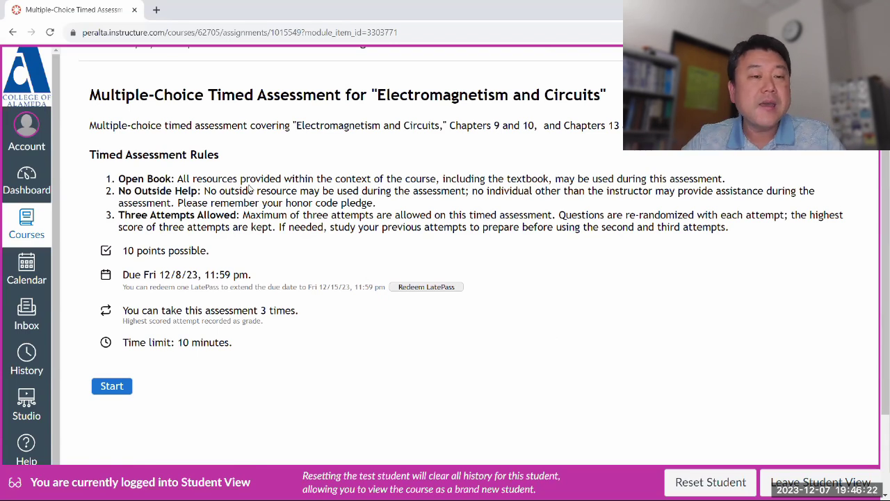
pyautogui.click(155, 10)
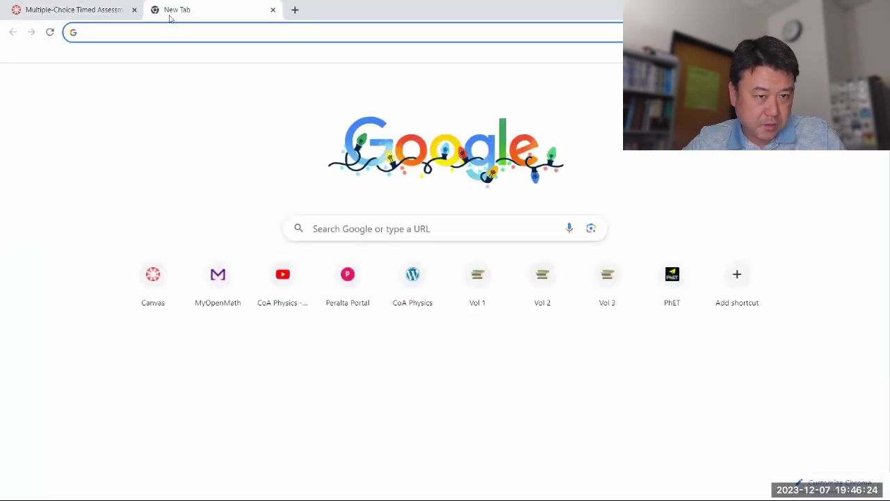
pyautogui.moveTo(171, 22); pyautogui.dragTo(184, 38)
pyautogui.press('super+Right')
pyautogui.write('per')
pyautogui.press('Return')
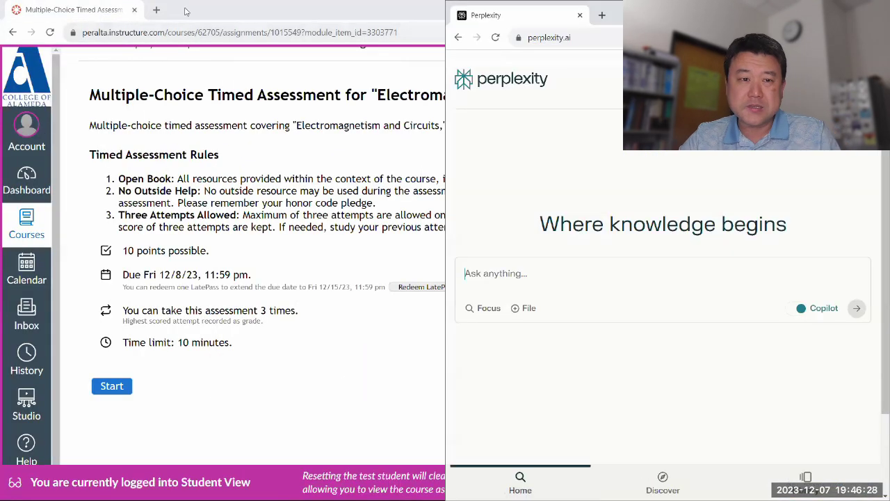
# Restore the Canvas assessment window so it sits beside Perplexity, and zoom its page out one level.
pyautogui.doubleClick(186, 11)
pyautogui.doubleClick(187, 11)
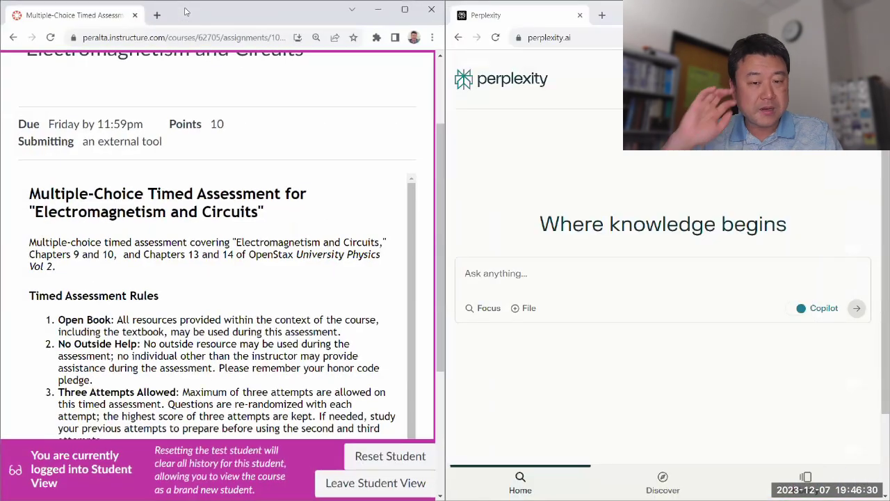
pyautogui.scroll(-2, 420, 124)
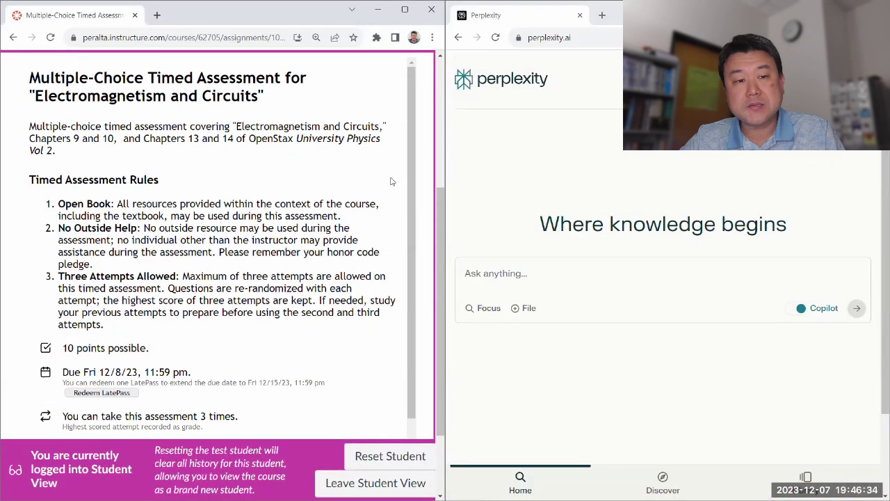
pyautogui.hotkey('ctrl', '-')
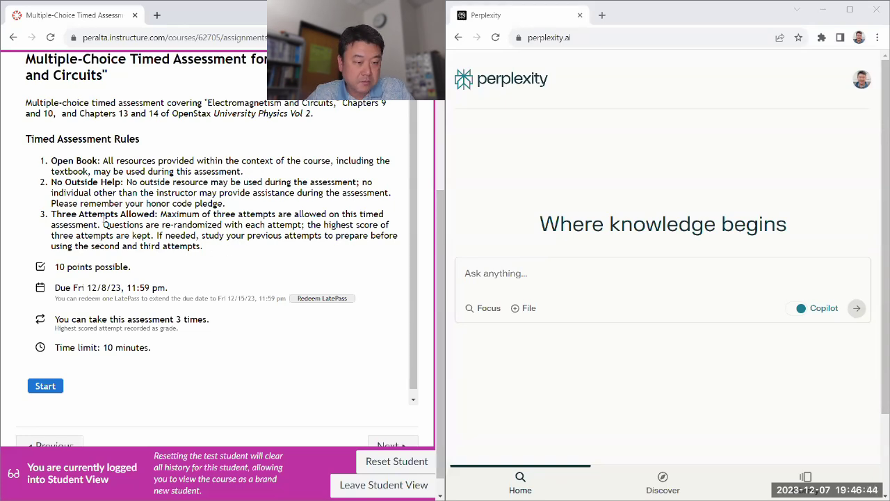
# Start the "Electromagnetism and Circuits" timed assessment and confirm being ready for the time limit.
pyautogui.scroll(1, 118, 193)
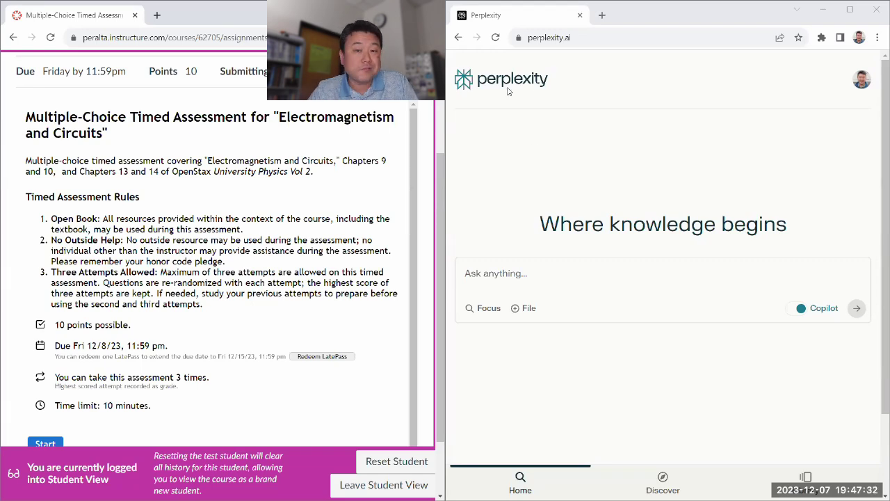
pyautogui.scroll(-1, 426, 168)
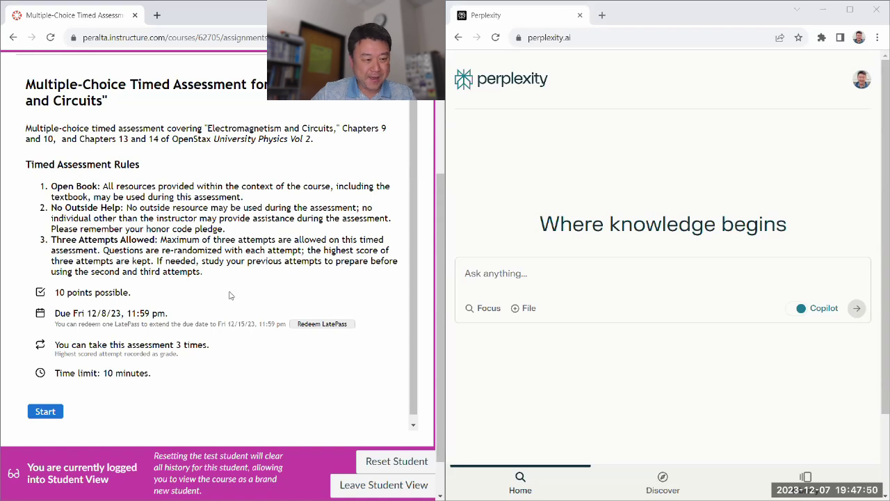
pyautogui.click(44, 413)
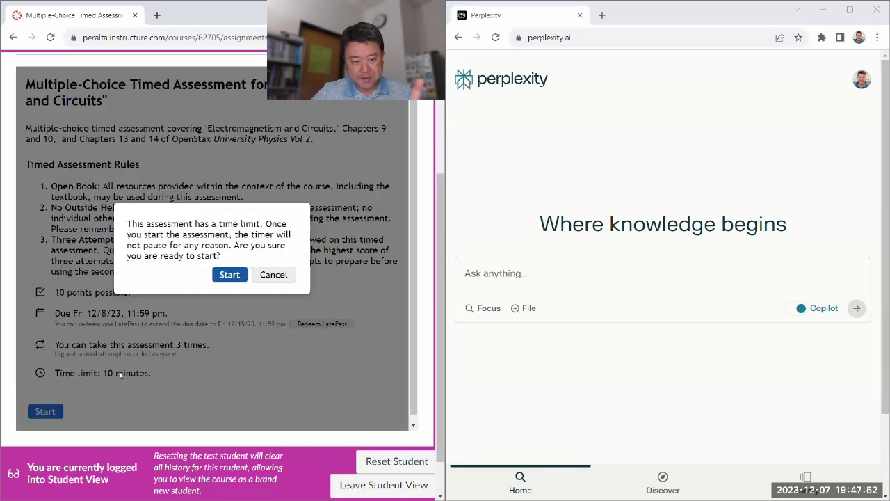
pyautogui.click(230, 275)
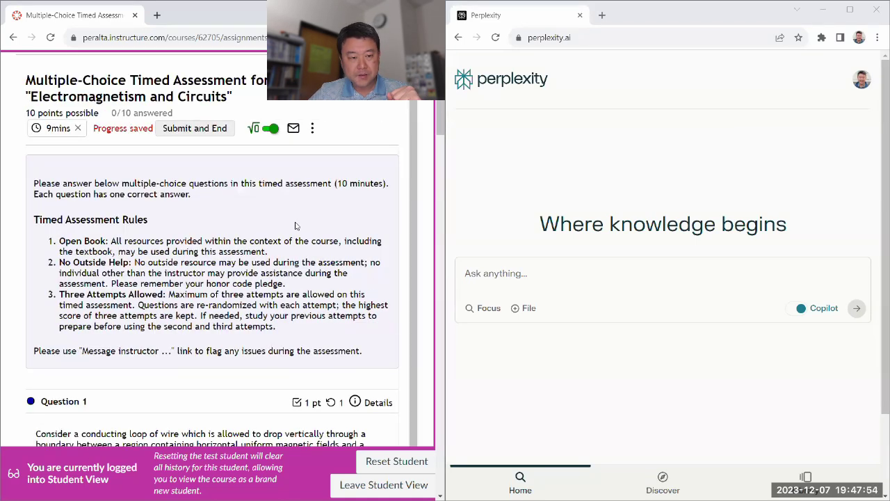
# Copy the full Question 1 text with its answer choices into the Perplexity prompt.
pyautogui.scroll(-4, 295, 224)
pyautogui.scroll(-2, 295, 225)
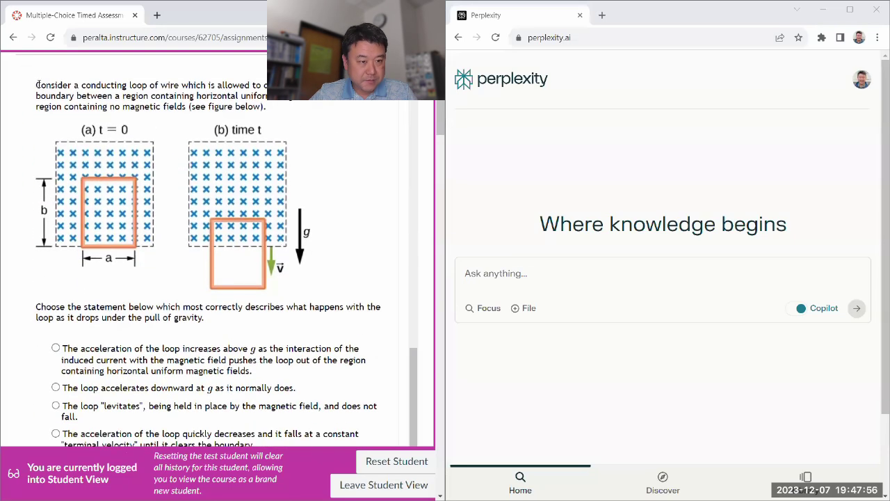
pyautogui.scroll(-2, 99, 122)
pyautogui.moveTo(98, 123); pyautogui.dragTo(318, 328)
pyautogui.hotkey('ctrl', 'c')
pyautogui.click(533, 306)
pyautogui.hotkey('ctrl', 'v')
pyautogui.scroll(2, 519, 269)
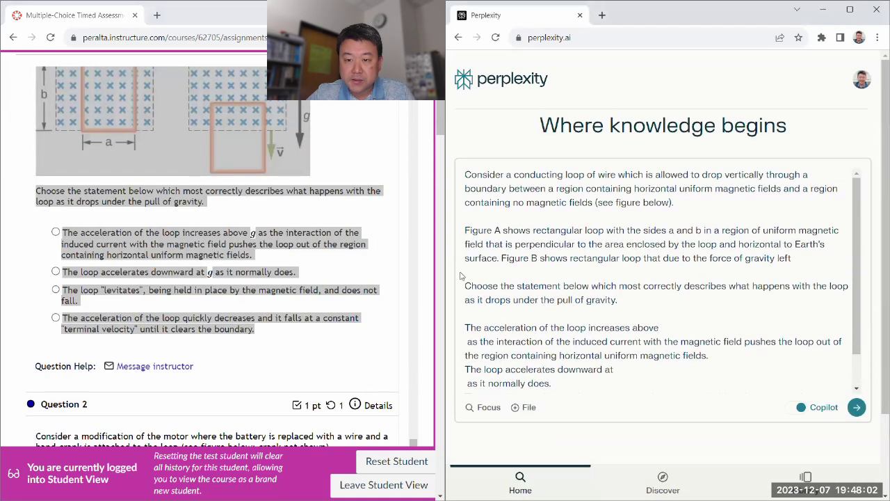
# Compare the pasted prompt with Question 1 and restore the missing "g" in the first two answer choices, removing the stray line breaks.
pyautogui.scroll(3, 354, 238)
pyautogui.click(341, 223)
pyautogui.scroll(-1, 256, 231)
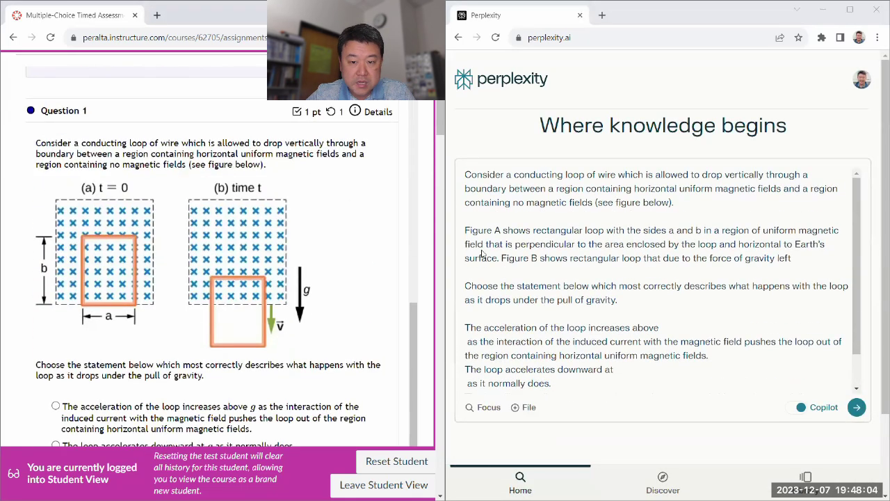
pyautogui.scroll(-2, 306, 267)
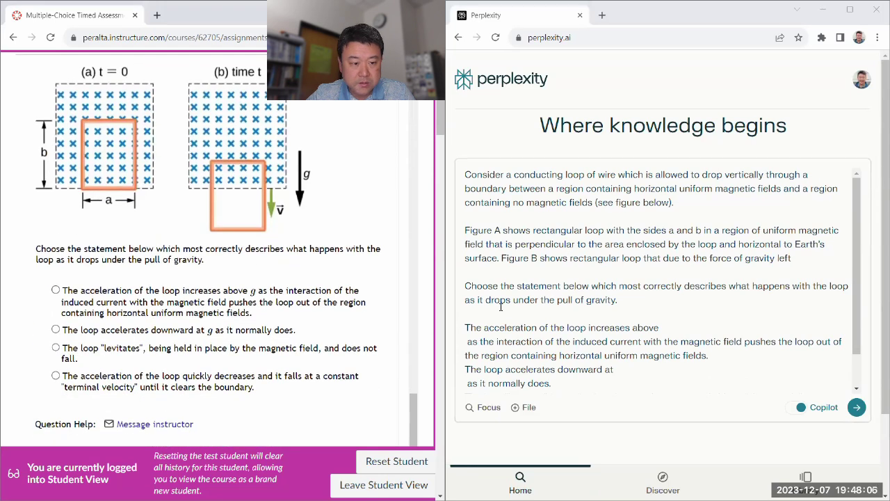
pyautogui.scroll(-3, 541, 315)
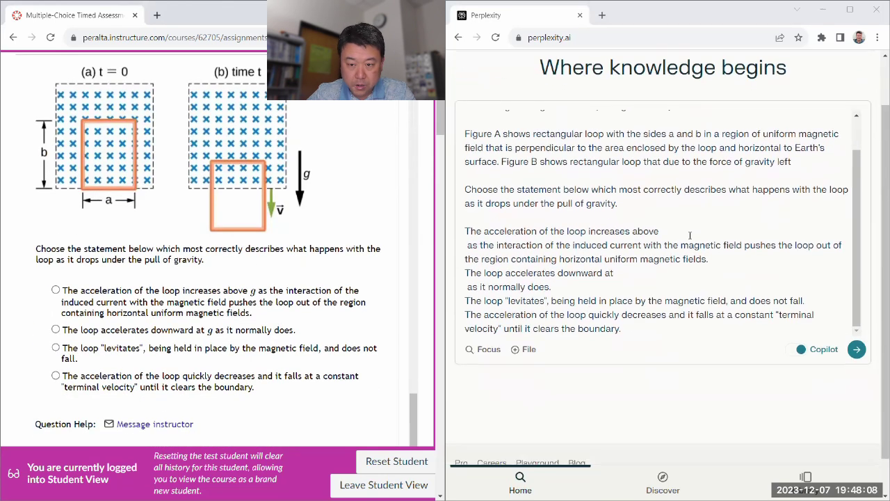
pyautogui.click(691, 234)
pyautogui.write('g')
pyautogui.press('Delete')
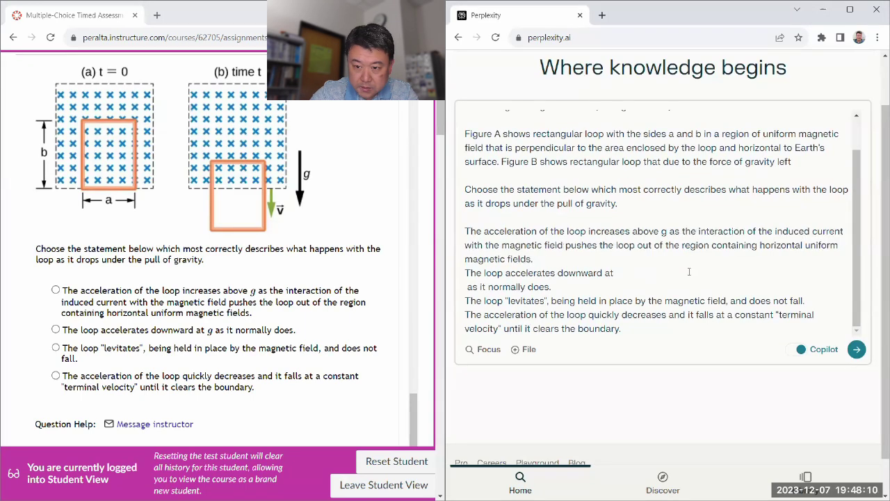
pyautogui.click(690, 271)
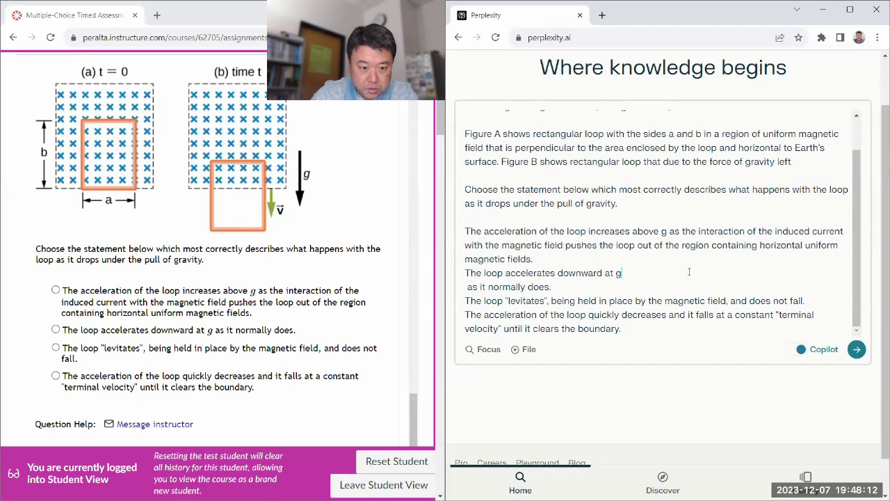
pyautogui.press('Delete')
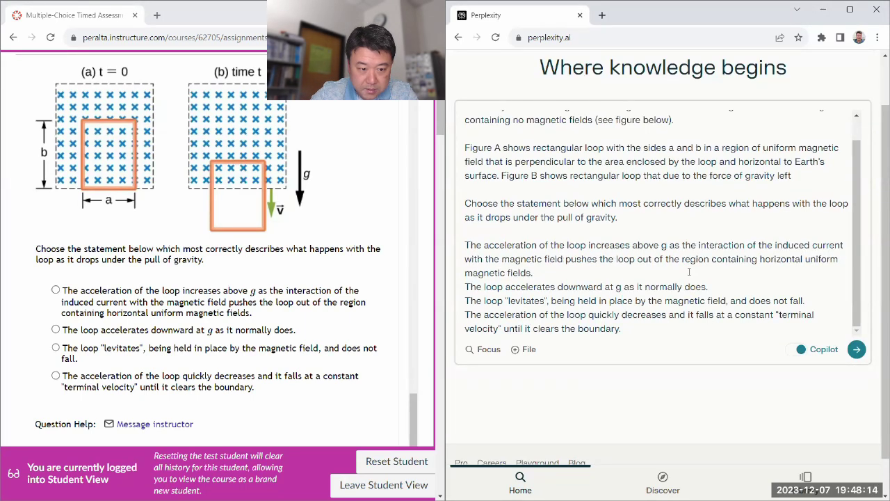
# Submit the Question 1 prompt to Perplexity and skip Copilot's clarifying question about the magnetic field direction.
pyautogui.click(857, 349)
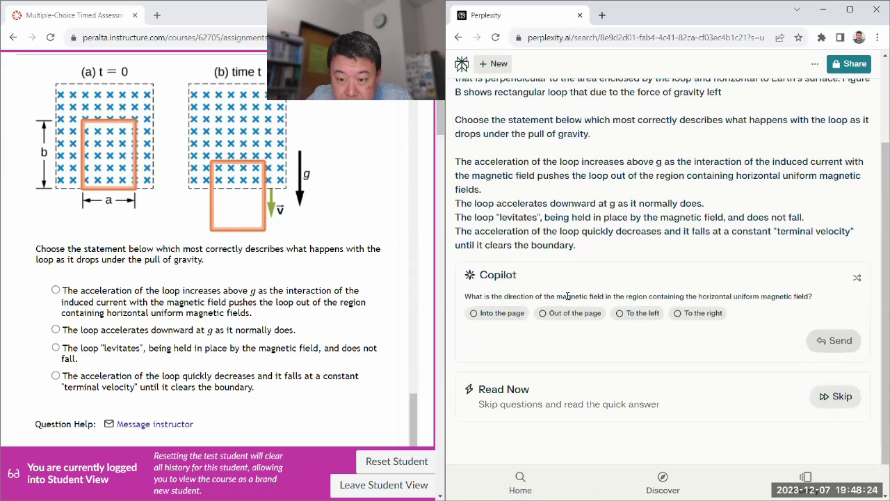
pyautogui.scroll(2, 687, 295)
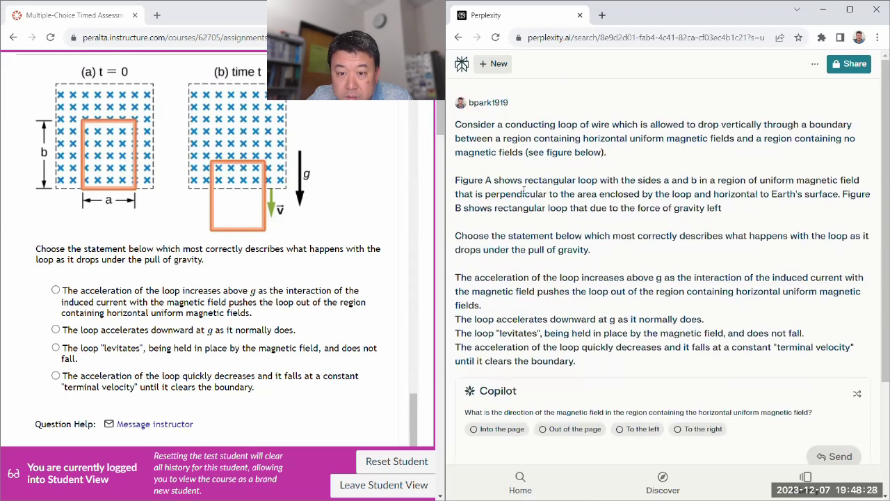
pyautogui.scroll(-2, 703, 237)
pyautogui.click(838, 358)
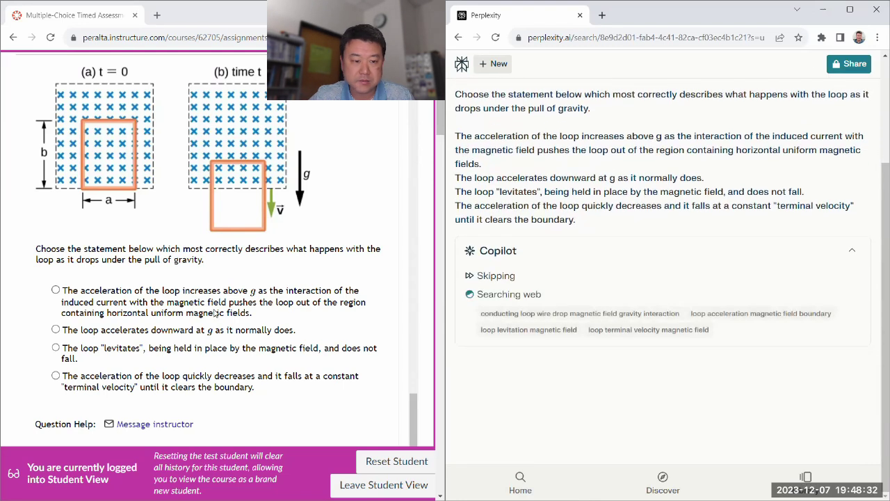
# Copy the full Question 2 text about the hand-cranked motor, including all its answer choices.
pyautogui.scroll(-5, 135, 243)
pyautogui.scroll(-3, 135, 244)
pyautogui.moveTo(36, 90); pyautogui.dragTo(293, 337)
pyautogui.scroll(-4, 325, 105)
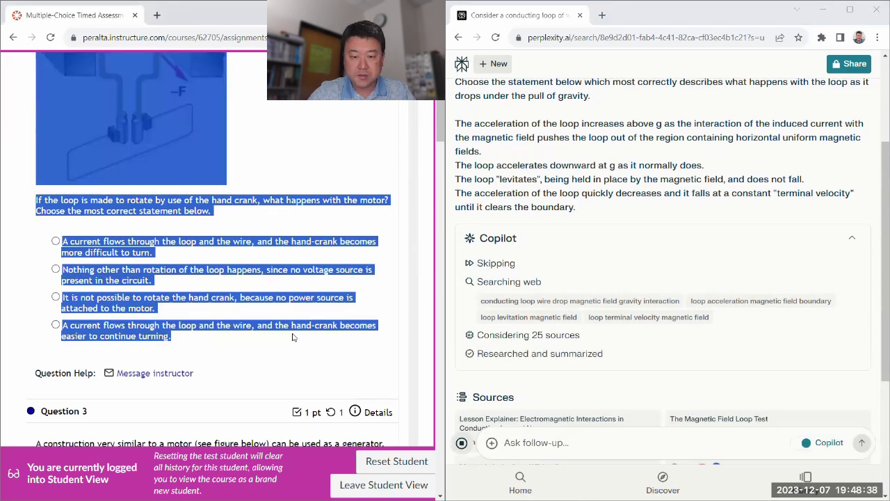
# Answer Question 1 with the statement that the loop's acceleration quickly decreases and it falls at a constant "terminal velocity".
pyautogui.scroll(7, 292, 337)
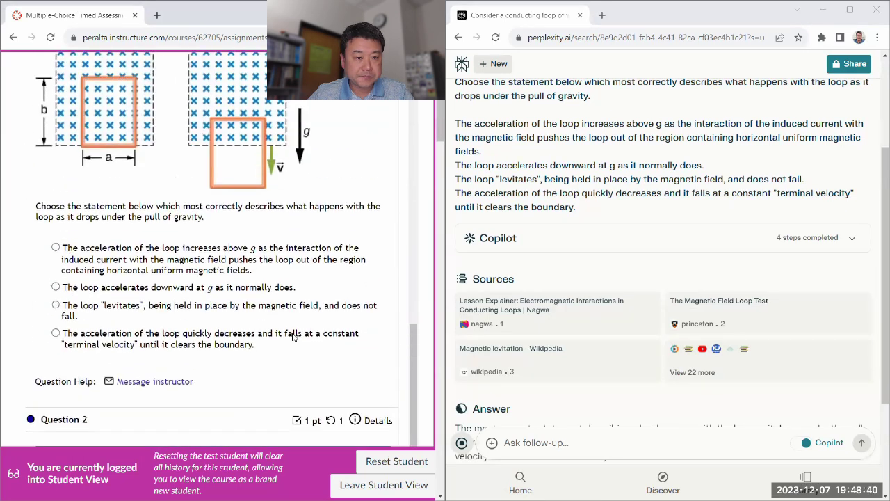
pyautogui.scroll(-2, 605, 351)
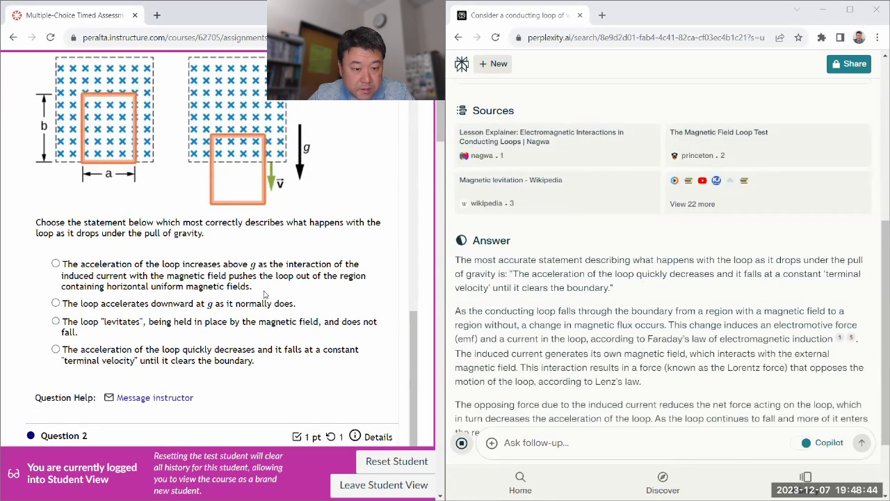
pyautogui.click(257, 352)
# Paste Question 2 as a follow-up in Perplexity, check it against the original, and submit it.
pyautogui.scroll(-1, 279, 348)
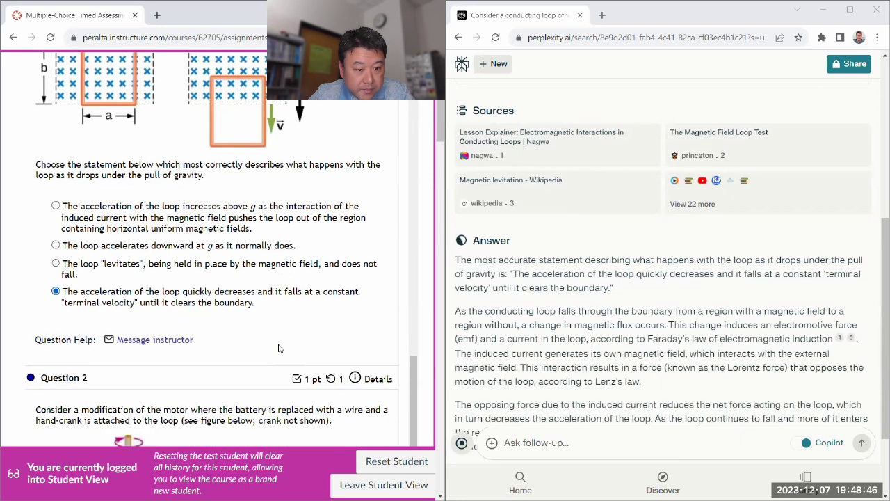
pyautogui.scroll(-3, 279, 347)
pyautogui.scroll(-2, 549, 417)
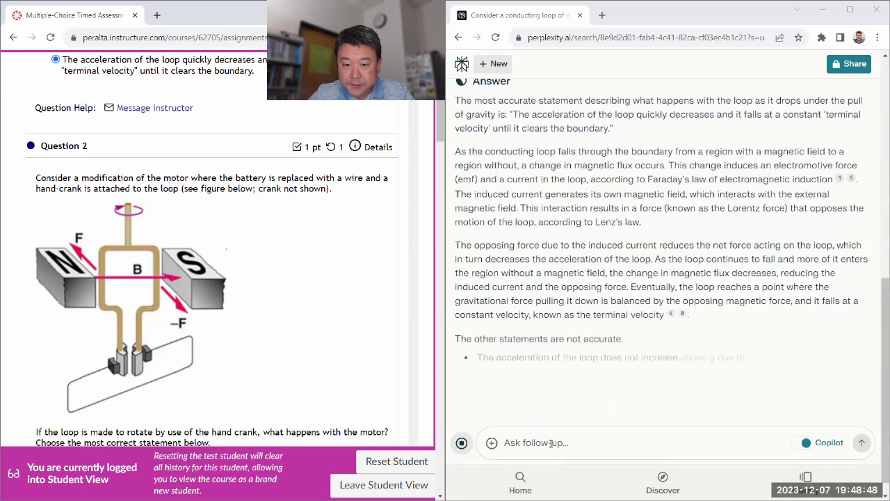
pyautogui.click(549, 448)
pyautogui.hotkey('ctrl', 'v')
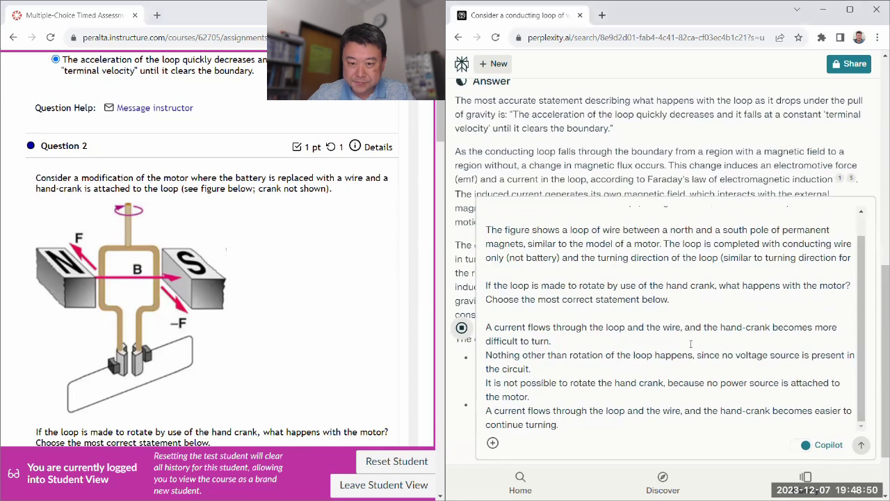
pyautogui.scroll(-3, 325, 291)
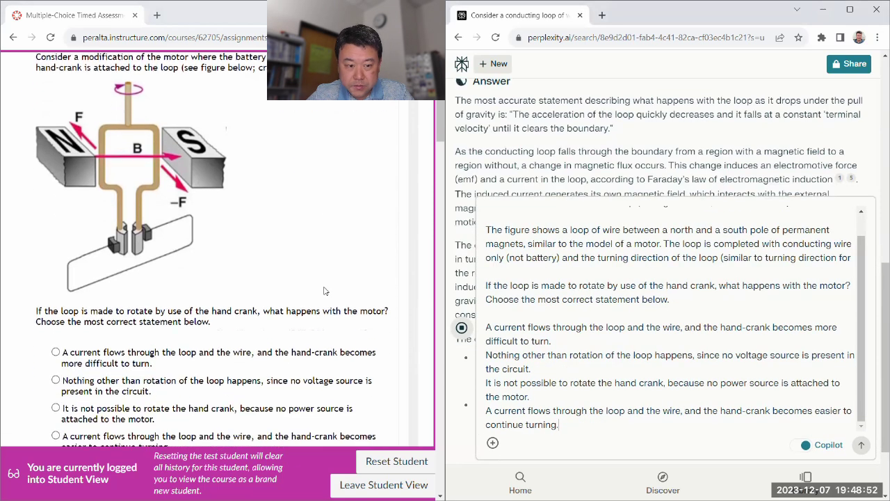
pyautogui.scroll(-1, 324, 291)
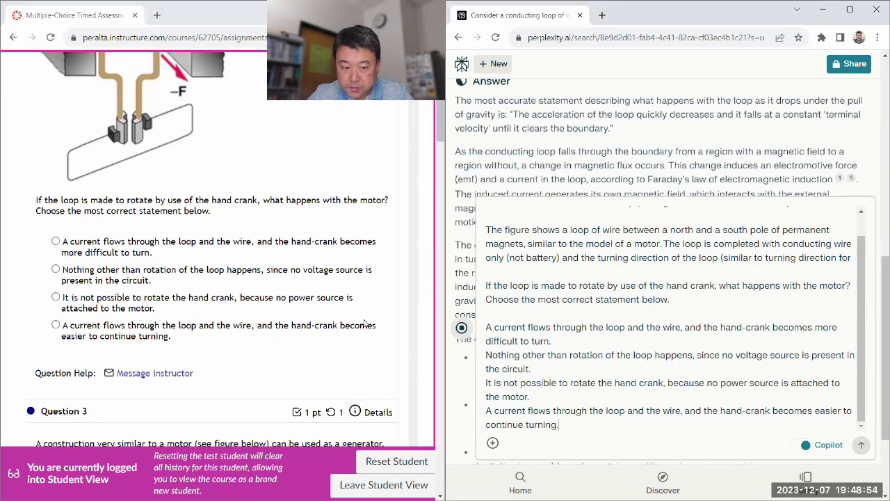
pyautogui.scroll(2, 353, 323)
pyautogui.scroll(-5, 660, 144)
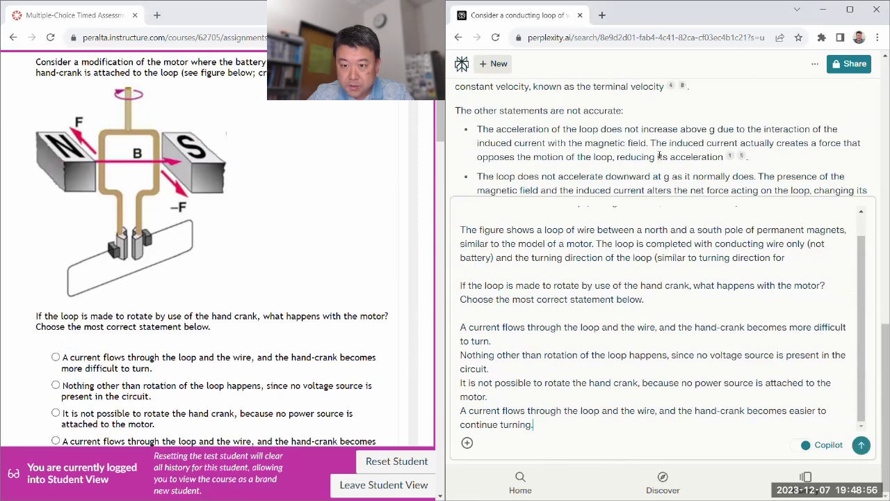
pyautogui.click(860, 446)
# Copy the full Question 3 text about the generator, including all its answer choices.
pyautogui.scroll(-2, 288, 225)
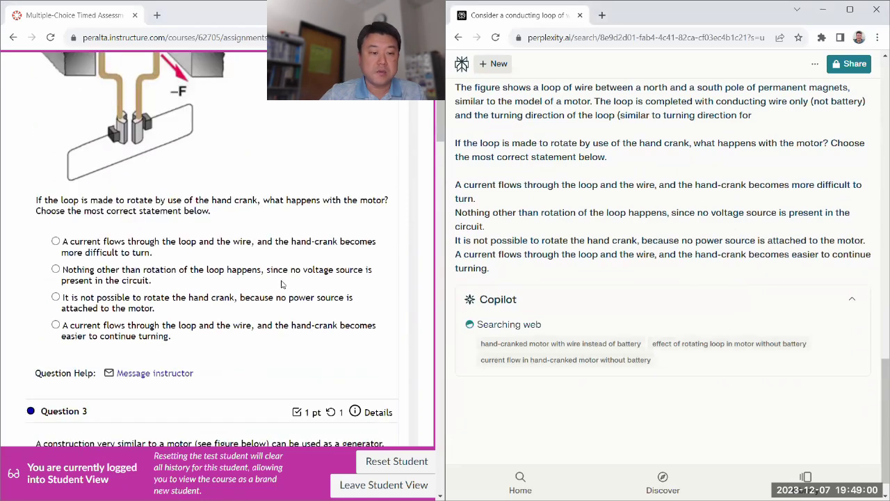
pyautogui.scroll(-4, 284, 281)
pyautogui.scroll(-5, 183, 260)
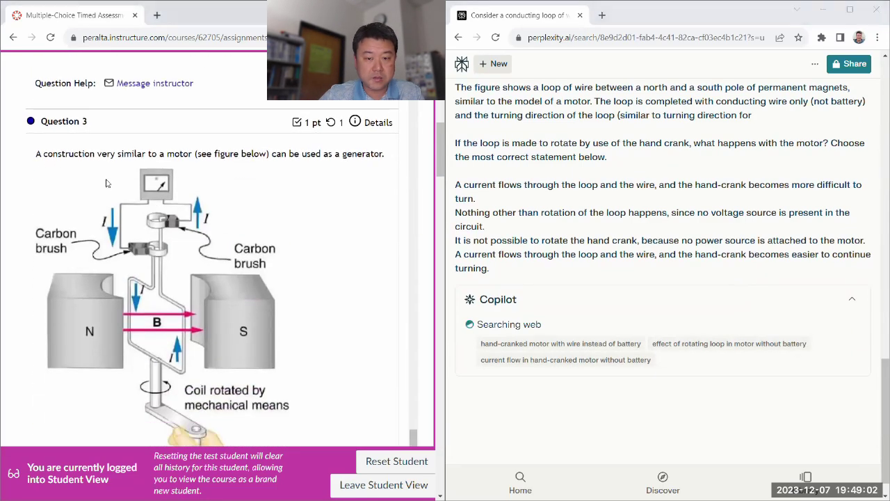
pyautogui.doubleClick(178, 248)
pyautogui.moveTo(203, 259); pyautogui.dragTo(338, 408)
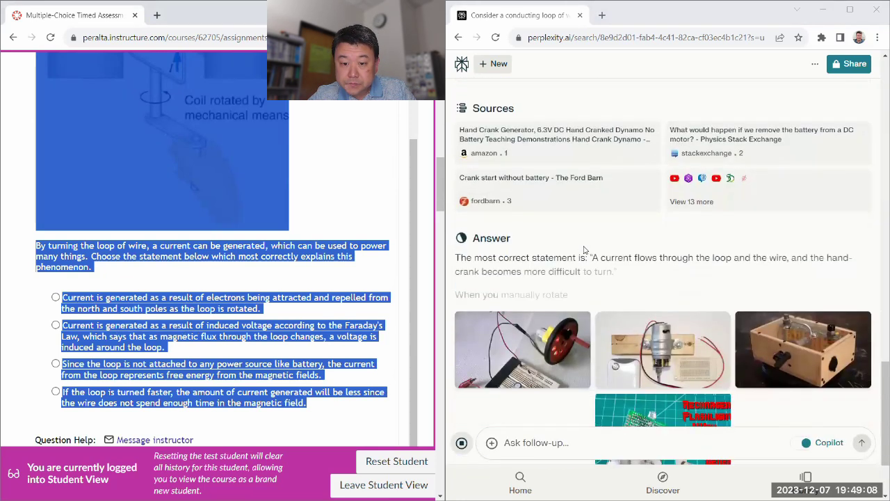
# Answer Question 2 with the statement that a current flows through the loop and wire and the hand-crank becomes more difficult to turn.
pyautogui.scroll(7, 333, 235)
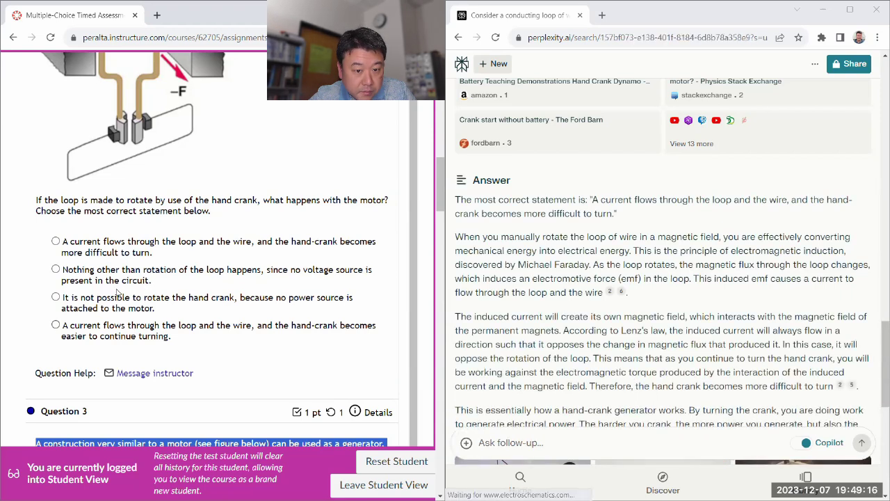
pyautogui.click(117, 254)
pyautogui.scroll(-1, 254, 259)
pyautogui.scroll(-7, 254, 261)
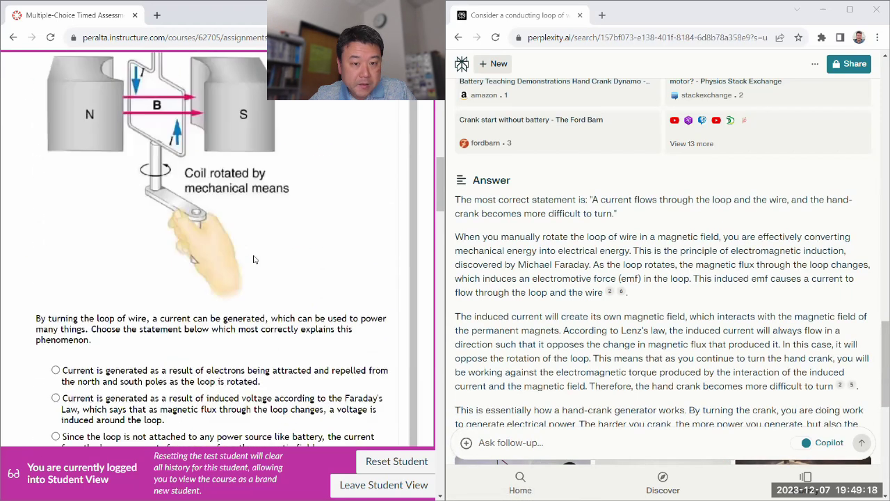
# Paste Question 3 as a follow-up in Perplexity, compare it with the original question, and submit it.
pyautogui.scroll(-1, 585, 257)
pyautogui.scroll(-5, 584, 257)
pyautogui.click(542, 443)
pyautogui.hotkey('ctrl', 'v')
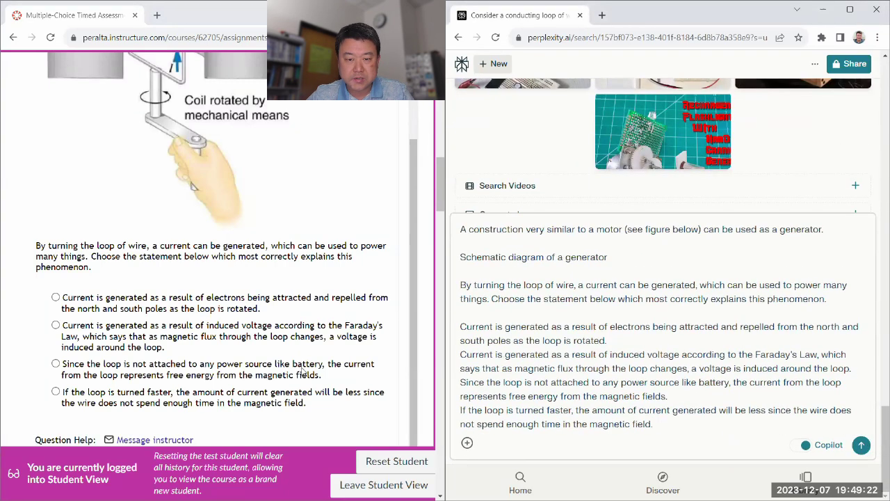
pyautogui.scroll(3, 240, 358)
pyautogui.scroll(2, 270, 337)
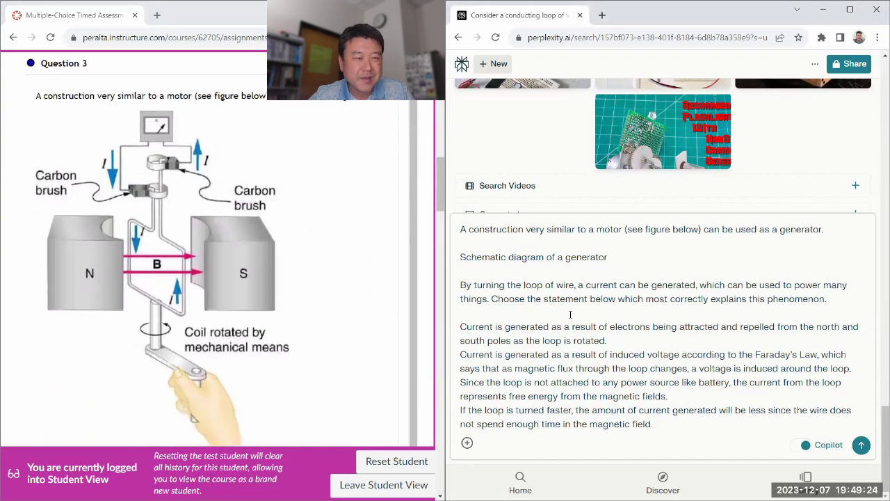
pyautogui.scroll(-3, 281, 313)
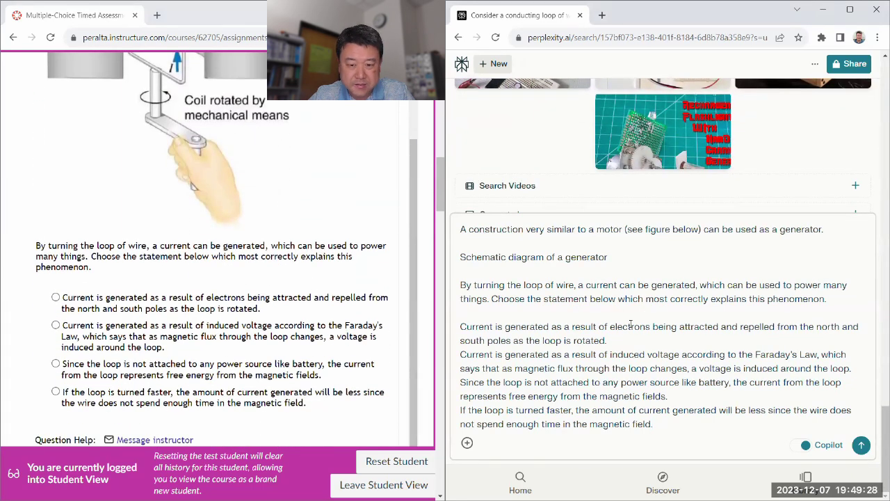
pyautogui.click(861, 445)
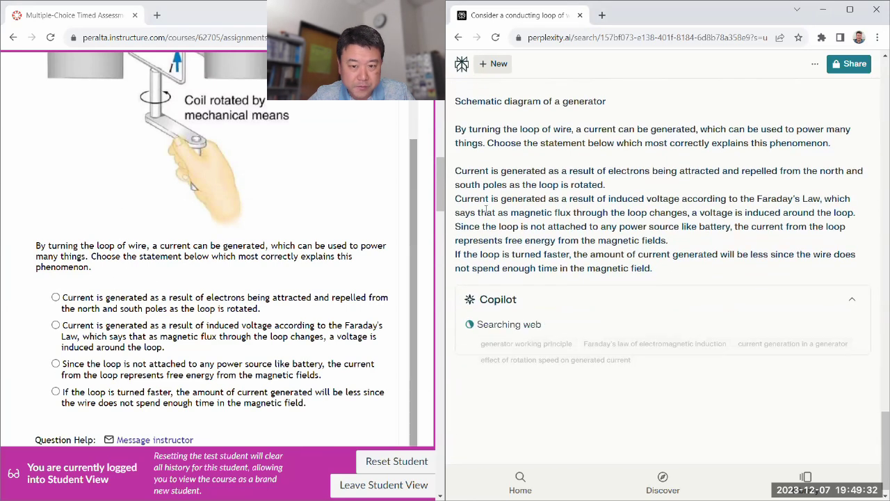
# Copy the full Question 4 text about the negative sign in Faraday's law, including all its answer choices.
pyautogui.scroll(-1, 622, 222)
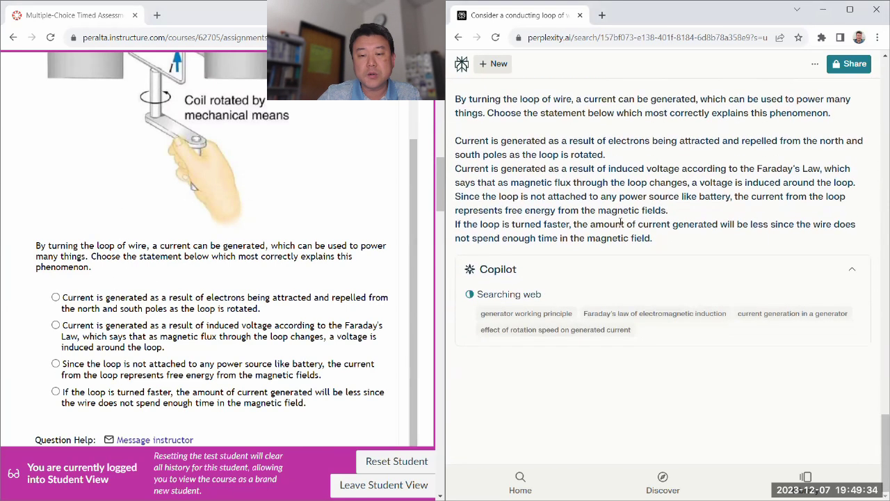
pyautogui.scroll(-4, 232, 269)
pyautogui.scroll(-1, 232, 270)
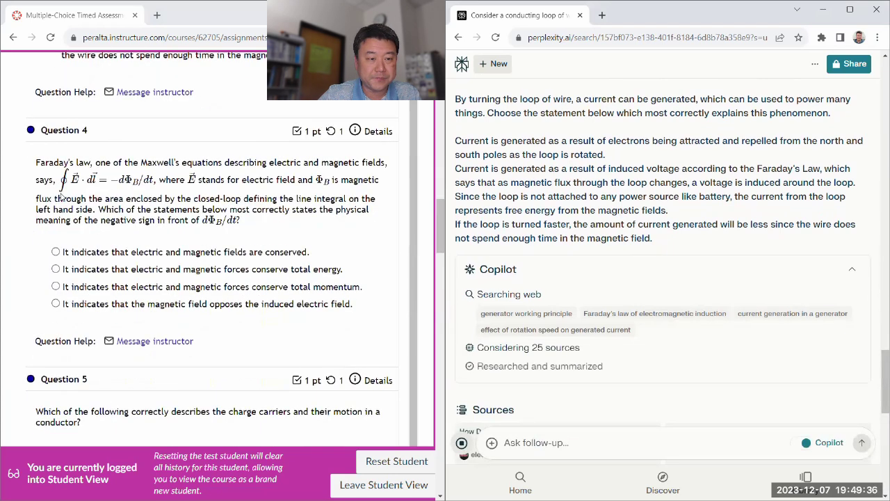
pyautogui.moveTo(35, 161); pyautogui.dragTo(371, 300)
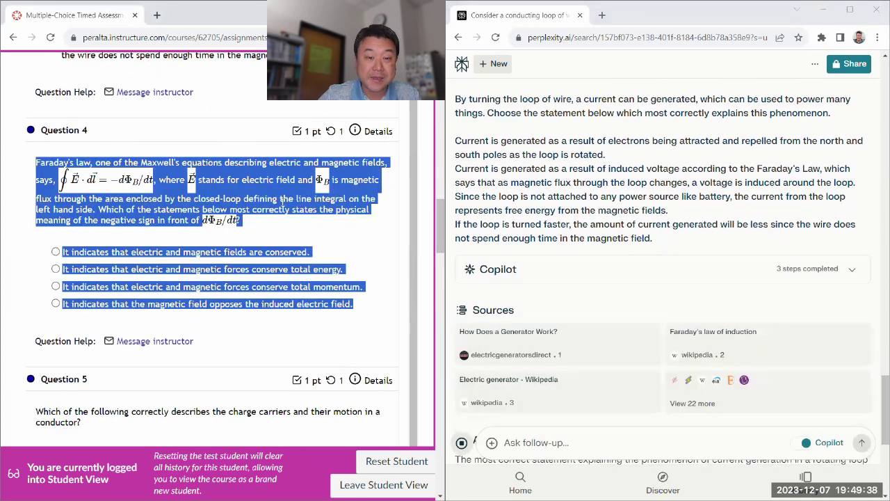
pyautogui.rightClick(281, 198)
pyautogui.click(292, 209)
# Answer Question 3 with the statement that current results from induced voltage according to Faraday's Law as magnetic flux through the loop changes.
pyautogui.scroll(3, 274, 259)
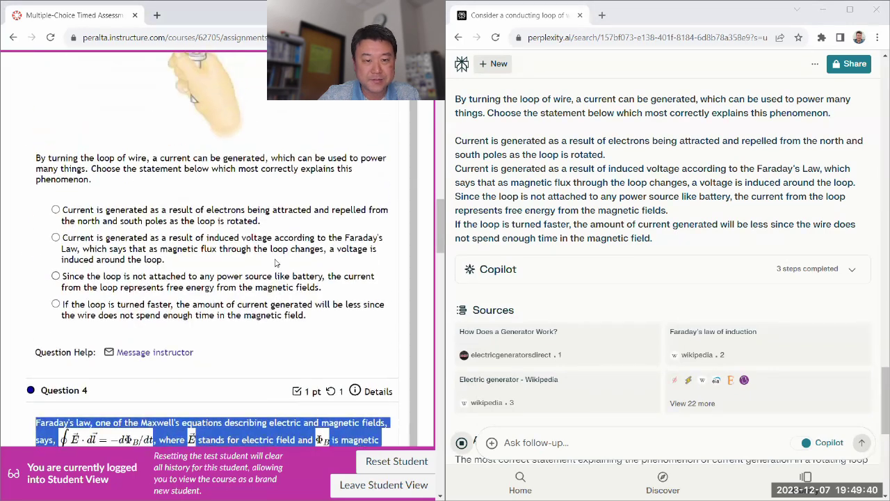
pyautogui.scroll(1, 274, 258)
pyautogui.scroll(-5, 717, 262)
pyautogui.scroll(2, 717, 262)
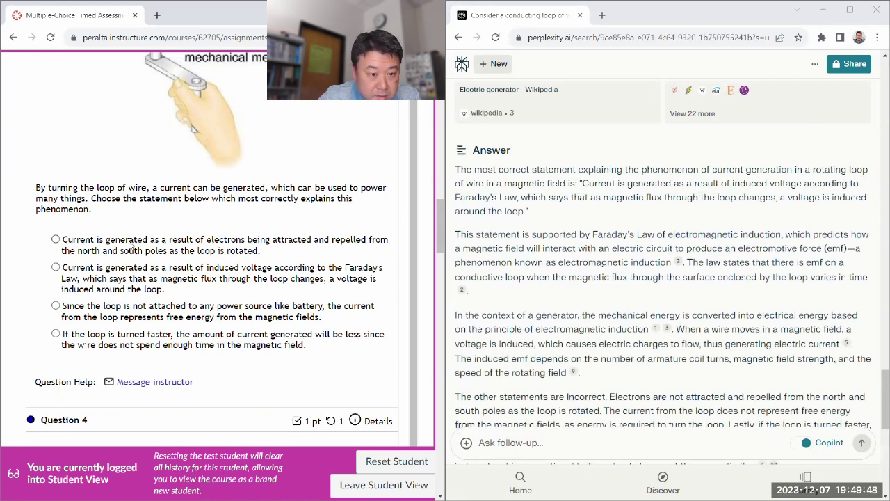
pyautogui.click(200, 277)
# Paste the copied Question 4 text into the Perplexity follow-up field.
pyautogui.scroll(-10, 536, 310)
pyautogui.scroll(-4, 214, 309)
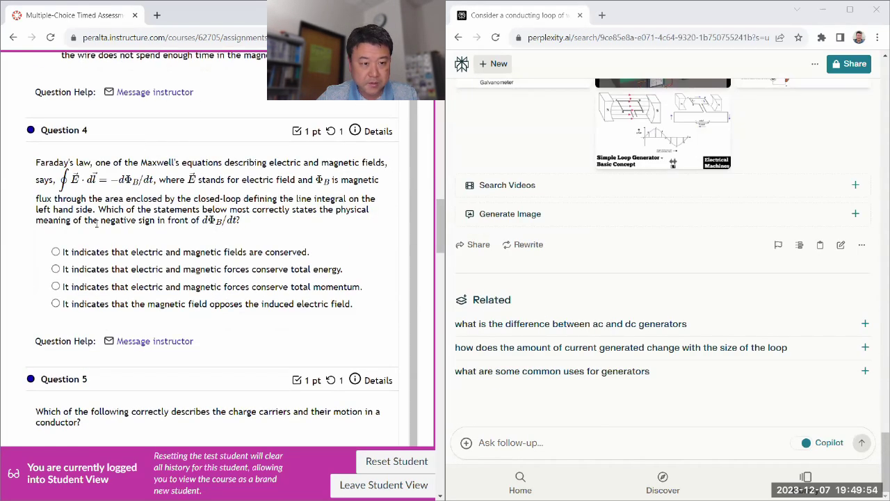
pyautogui.click(549, 438)
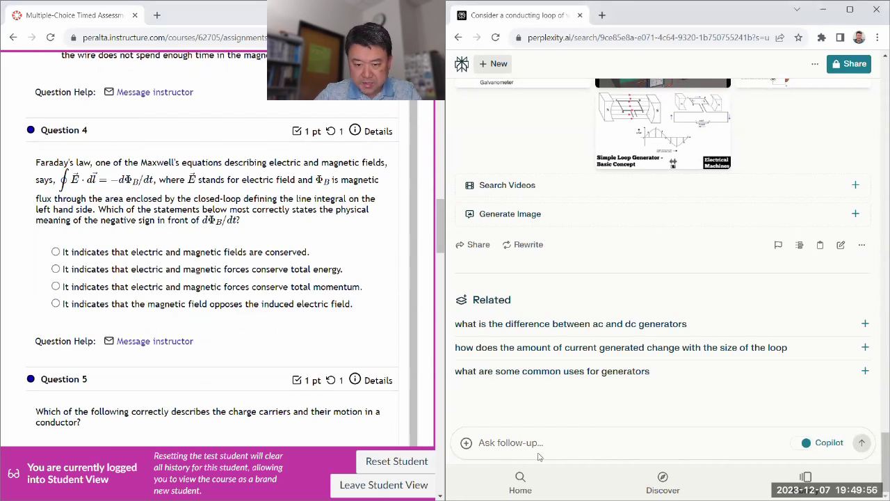
pyautogui.hotkey('ctrl', 'v')
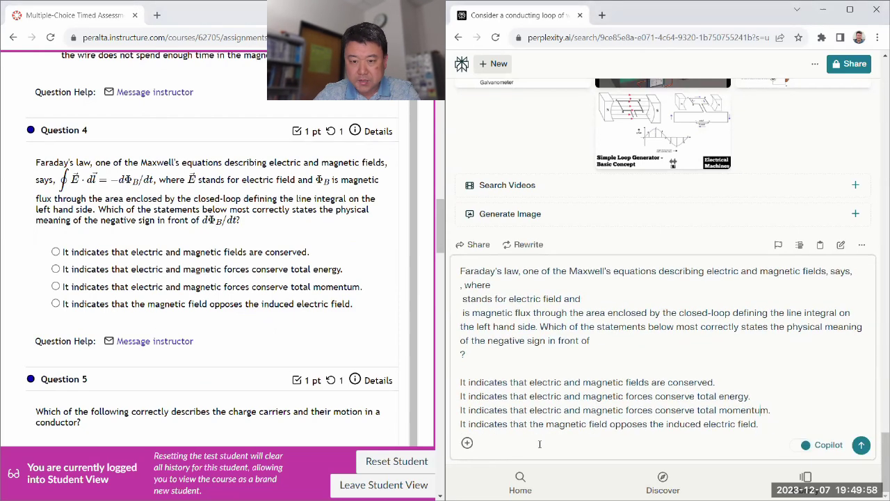
# Fill in the missing Faraday's law equation before ", where" as "oint vec E * d vecl = - (d Phi_B)/(dt)", joined on one line.
pyautogui.press('Home')
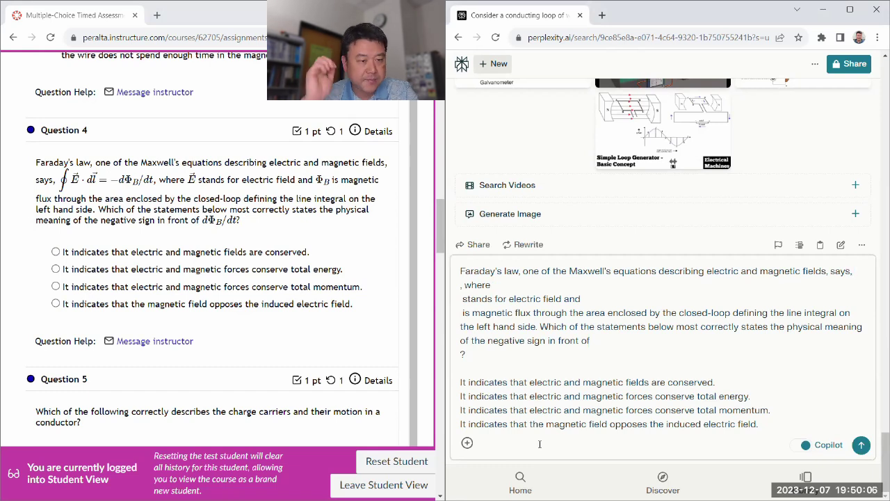
pyautogui.write('oint')
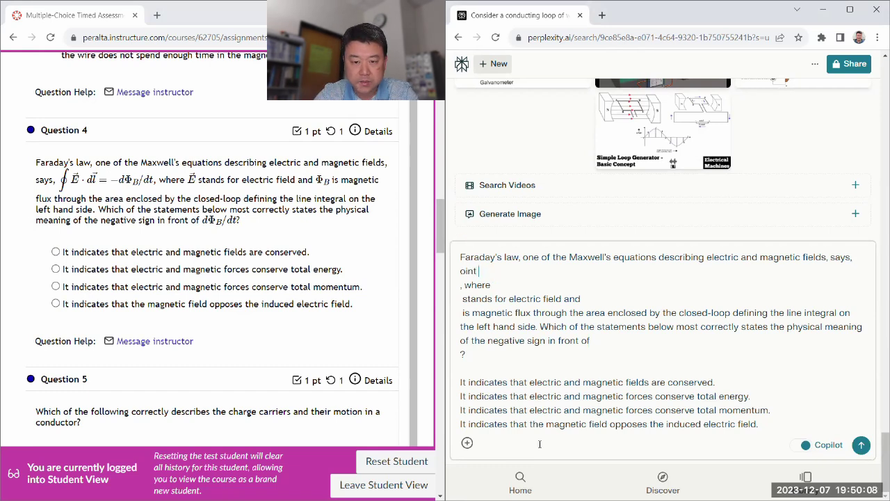
pyautogui.write(' vec E *')
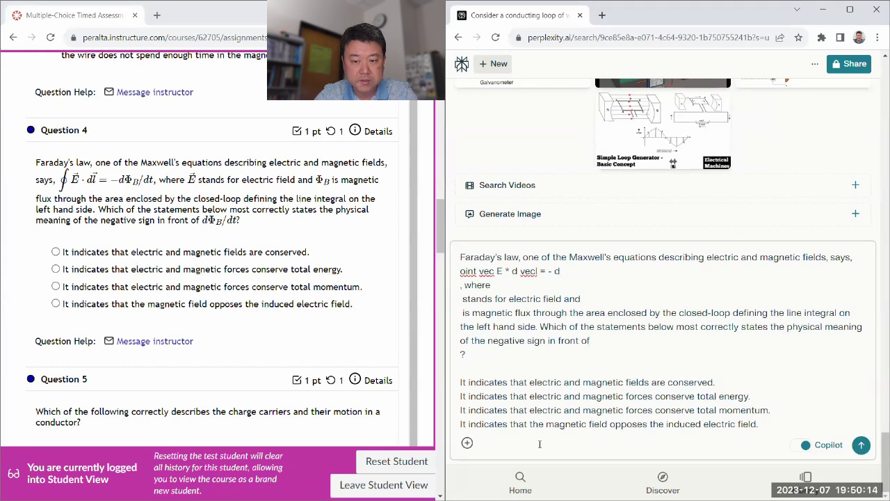
pyautogui.write('d vecl = - d Phi_B/')
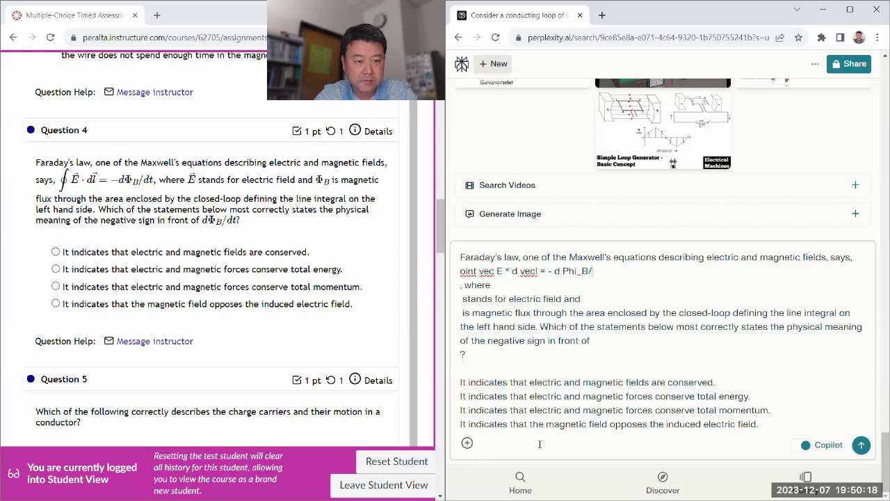
pyautogui.write('dt')
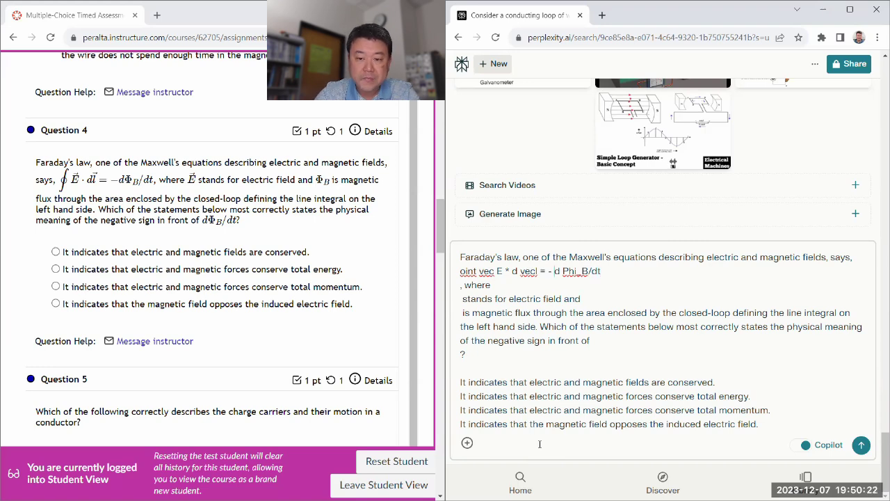
pyautogui.write('(')
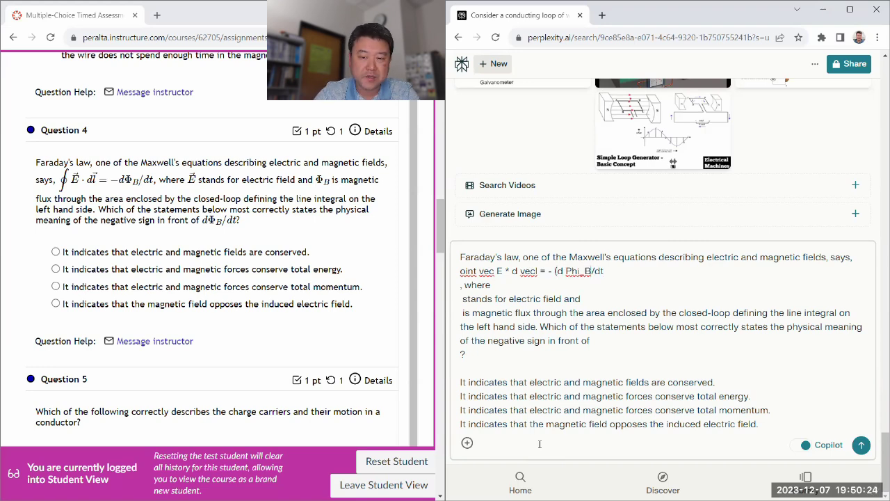
pyautogui.write(')')
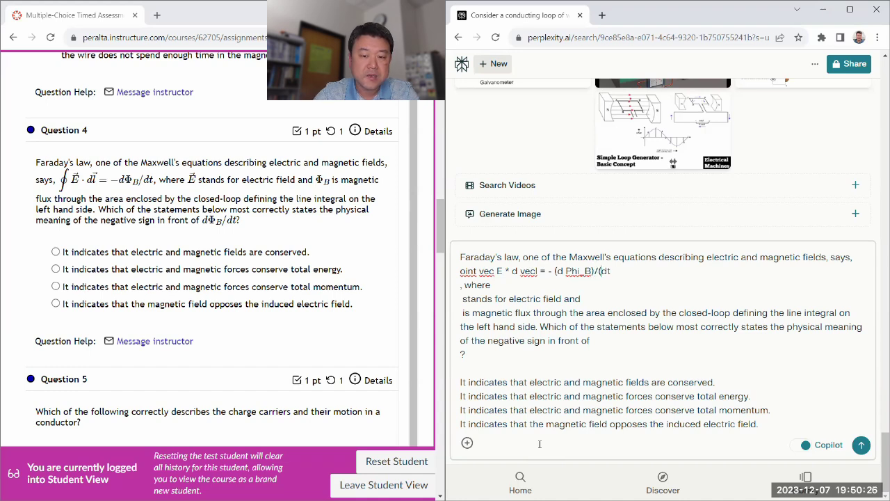
pyautogui.press('Delete')
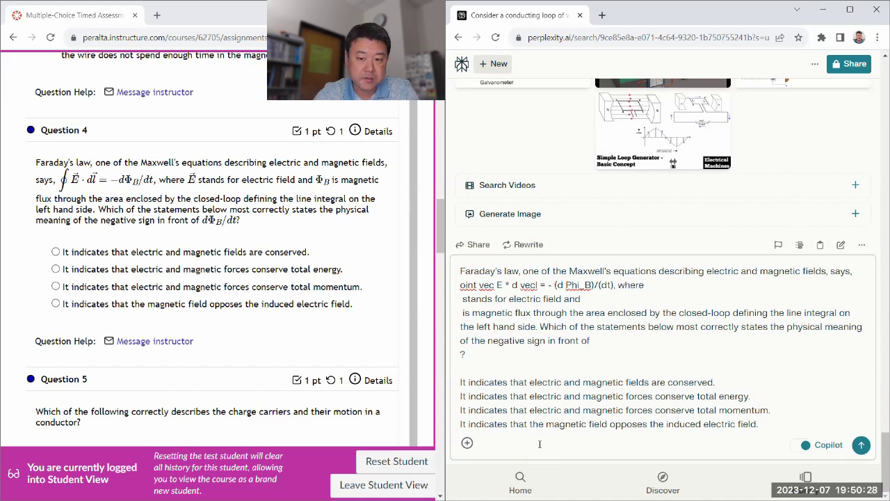
# Insert the missing symbols "vec E" before "stands for electric field" and "Phi_B" before "is magnetic flux", removing the stray line breaks.
pyautogui.write('ve')
pyautogui.press('Delete')
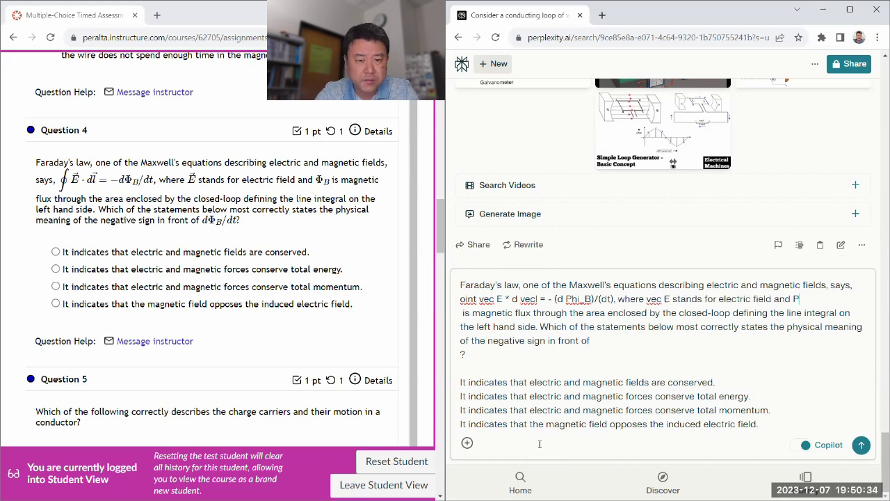
pyautogui.press('Delete')
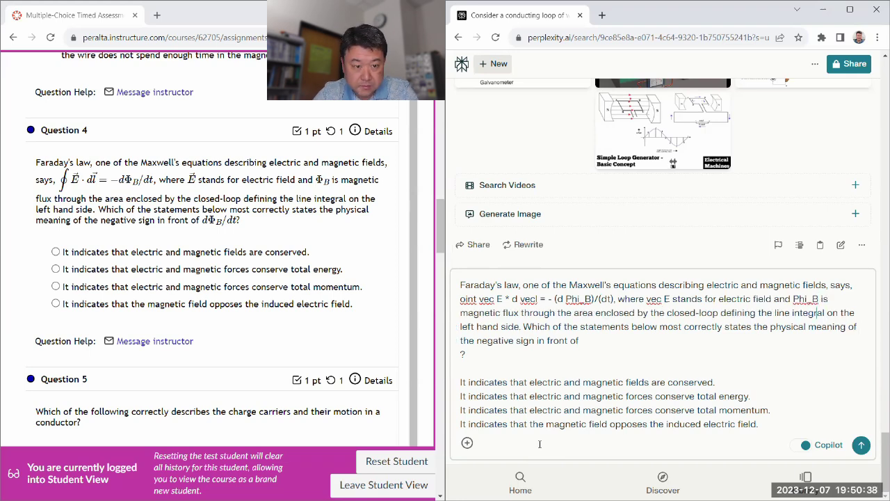
# Insert the missing expression "(d Phi_B)/(dt)" after "negative sign in front of" and join it with the question mark.
pyautogui.press('Down')
pyautogui.press('Down')
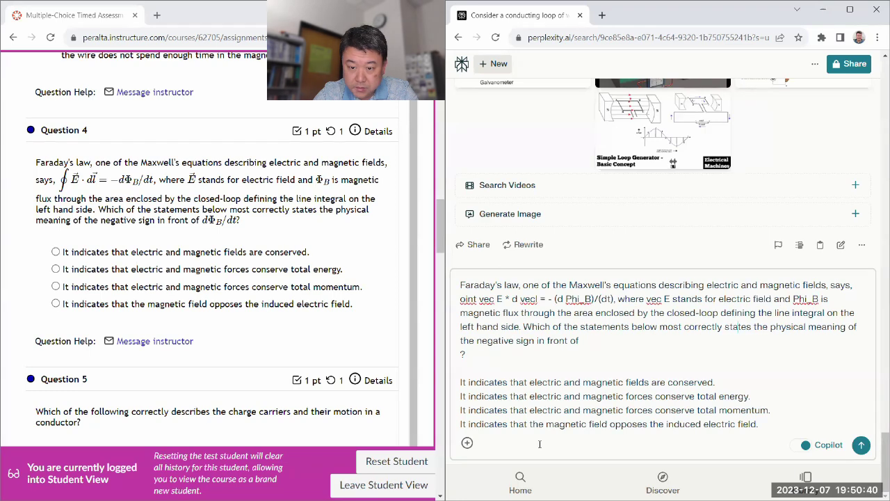
pyautogui.write('d Phi_B/ ')
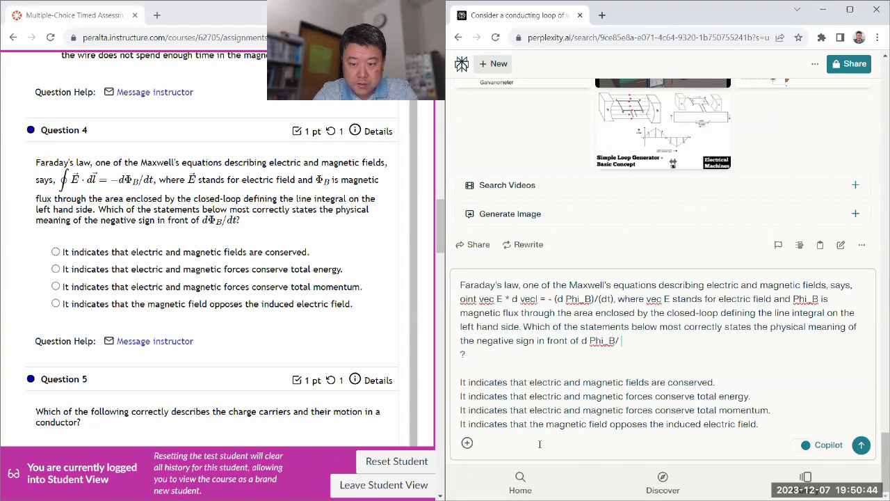
pyautogui.write('(dt')
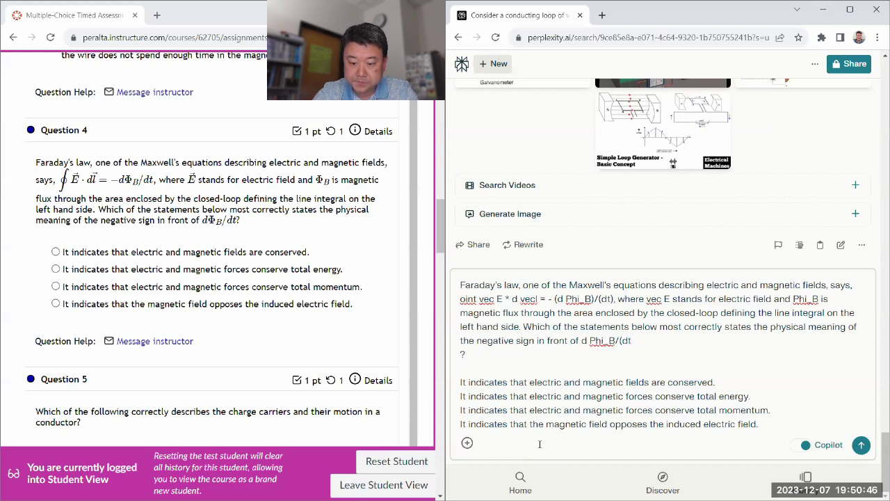
pyautogui.write('0(')
pyautogui.press('Right')
pyautogui.press('Right')
pyautogui.press('Right')
pyautogui.press('Right')
pyautogui.press('Right')
pyautogui.press('Right')
pyautogui.press('Right')
pyautogui.write(')')
pyautogui.press('End')
pyautogui.press('Delete')
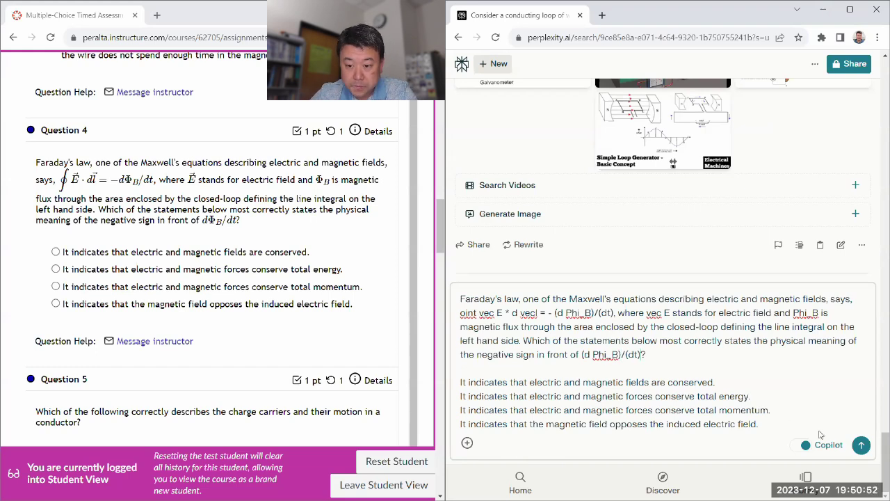
# Submit the edited Question 4 and answer it in Canvas with "It indicates that the magnetic field opposes the induced electric field.".
pyautogui.click(863, 445)
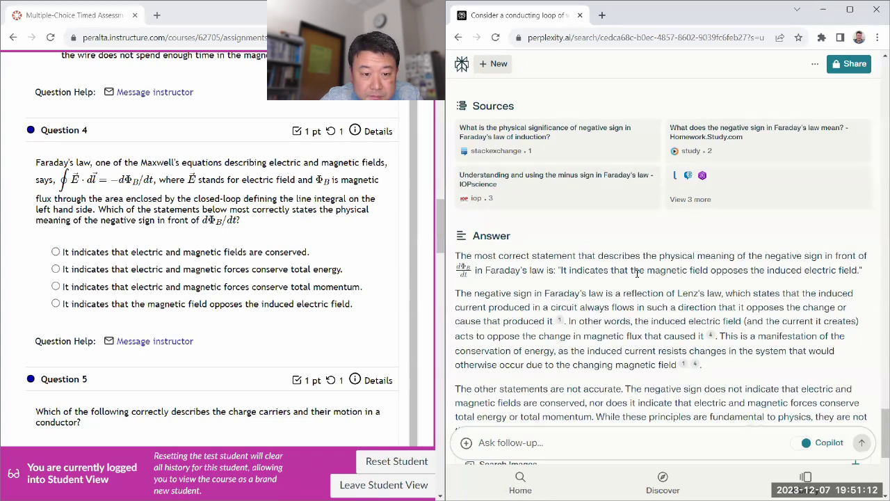
pyautogui.click(327, 306)
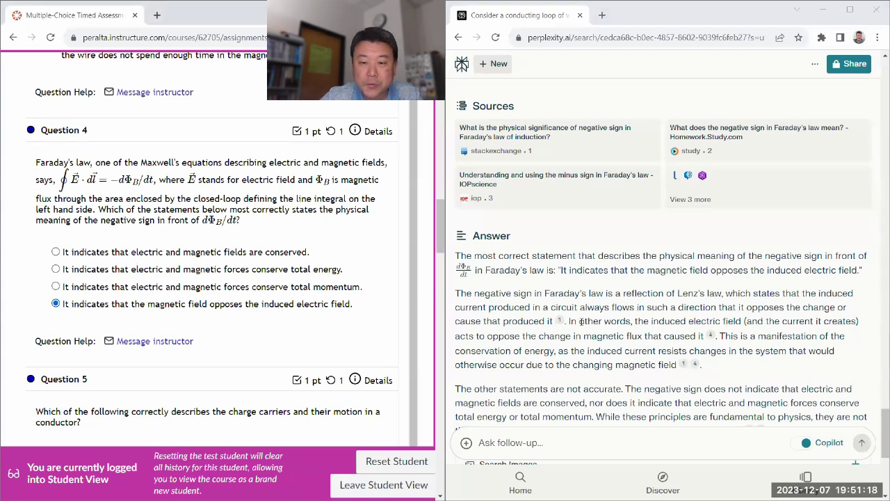
# Copy the full Question 5 text about charge carriers in a conductor, including all its answer choices.
pyautogui.scroll(-3, 251, 304)
pyautogui.scroll(-3, 247, 303)
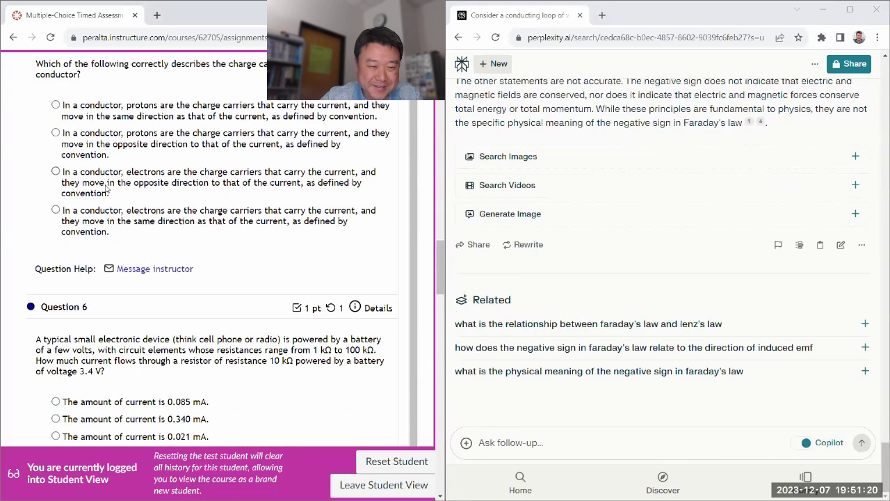
pyautogui.scroll(2, 606, 254)
pyautogui.scroll(2, 63, 186)
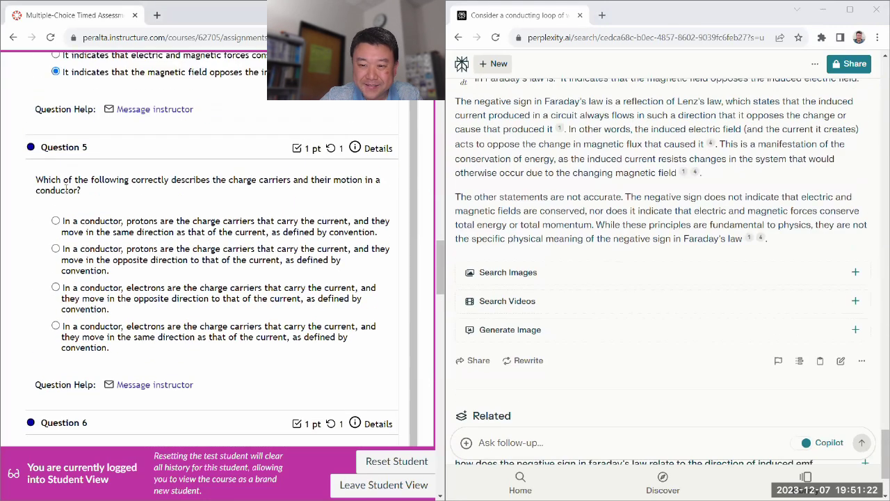
pyautogui.moveTo(39, 186); pyautogui.dragTo(271, 346)
pyautogui.rightClick(203, 183)
pyautogui.click(215, 192)
# Paste Question 5 as a follow-up in Perplexity and submit it.
pyautogui.scroll(-2, 516, 257)
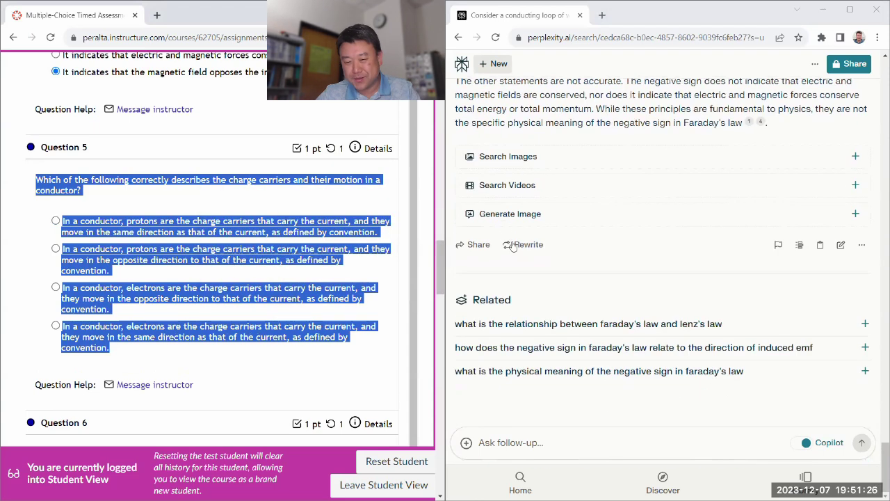
pyautogui.click(565, 433)
pyautogui.hotkey('ctrl', 'v')
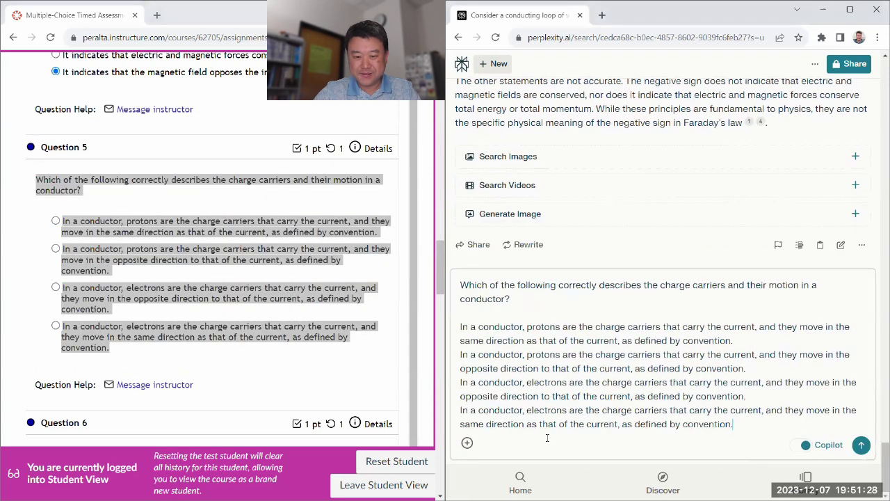
pyautogui.click(862, 444)
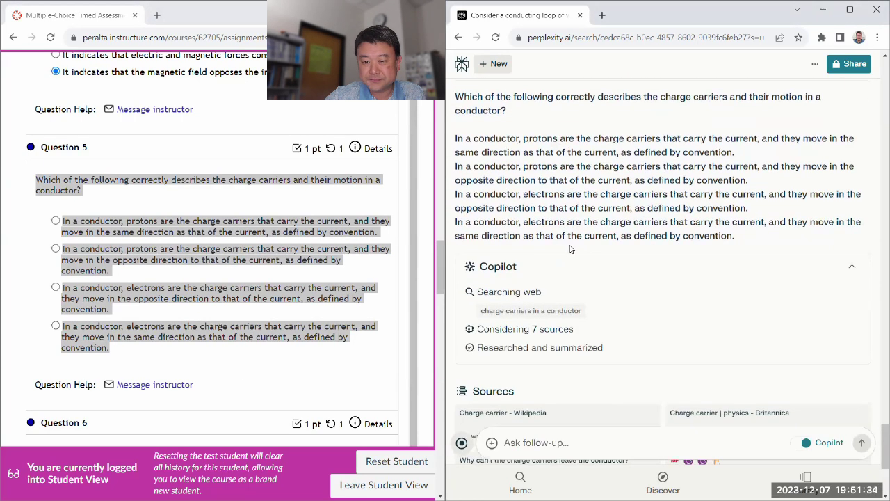
# Copy the full Question 6 text about current through a 10 kΩ resistor, including all its answer choices.
pyautogui.scroll(-3, 47, 234)
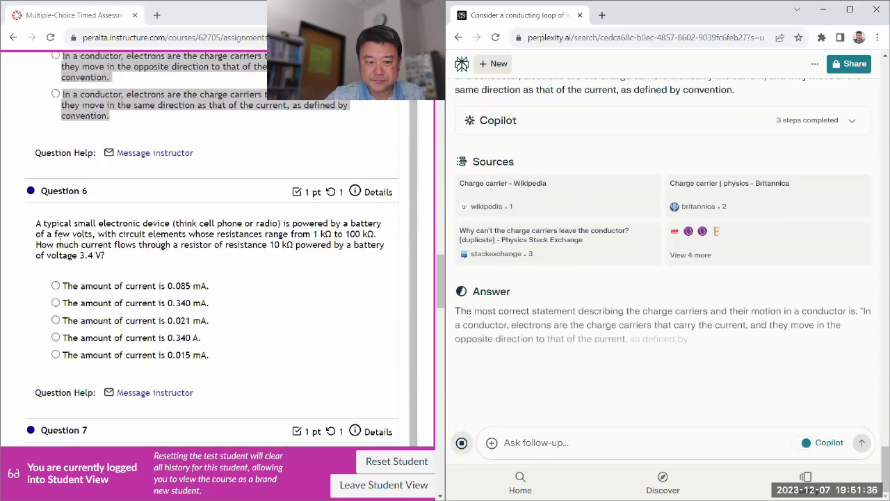
pyautogui.moveTo(36, 223); pyautogui.dragTo(264, 353)
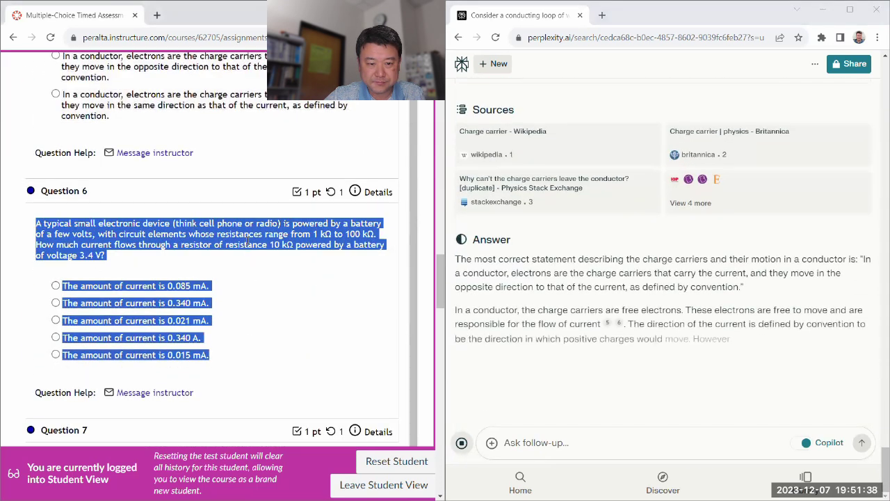
pyautogui.rightClick(248, 240)
pyautogui.click(268, 248)
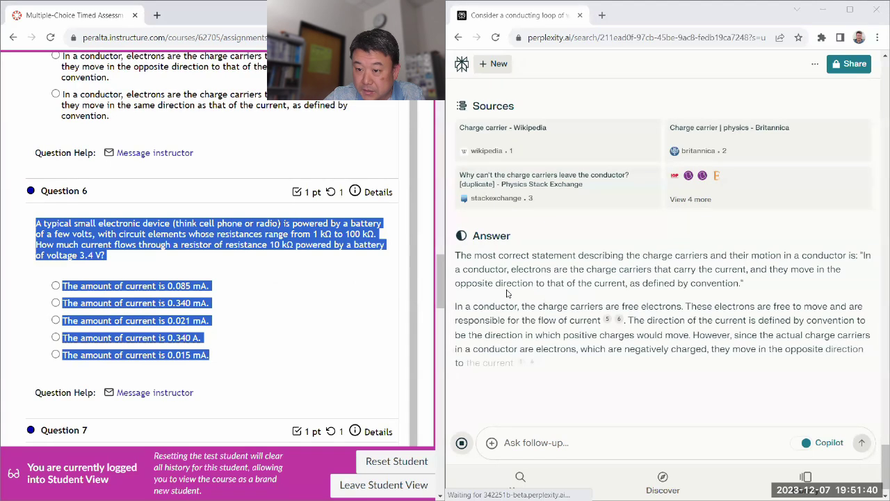
# Answer Question 5 with electrons as the charge carriers, moving in the opposite direction to that of the current.
pyautogui.scroll(3, 142, 243)
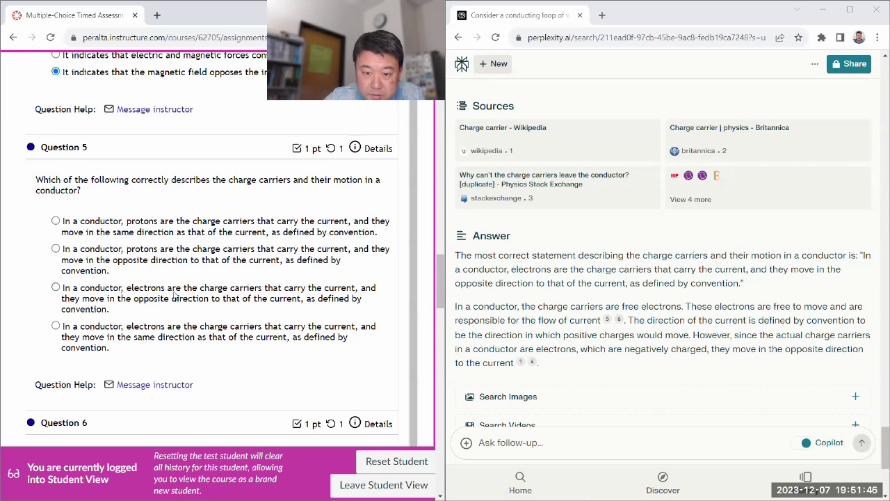
pyautogui.moveTo(171, 291); pyautogui.dragTo(170, 298)
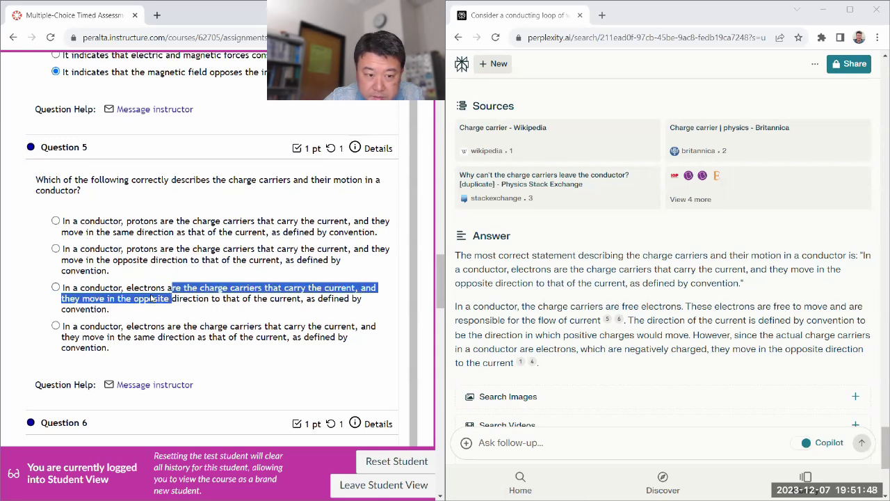
pyautogui.click(152, 298)
# Paste Question 6 as a follow-up in Perplexity and submit it.
pyautogui.scroll(-3, 228, 299)
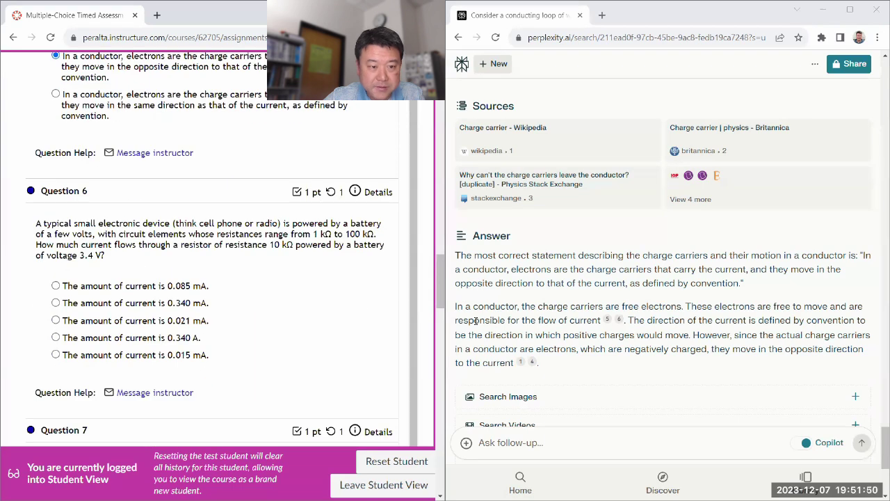
pyautogui.scroll(-3, 485, 323)
pyautogui.click(503, 440)
pyautogui.hotkey('ctrl', 'v')
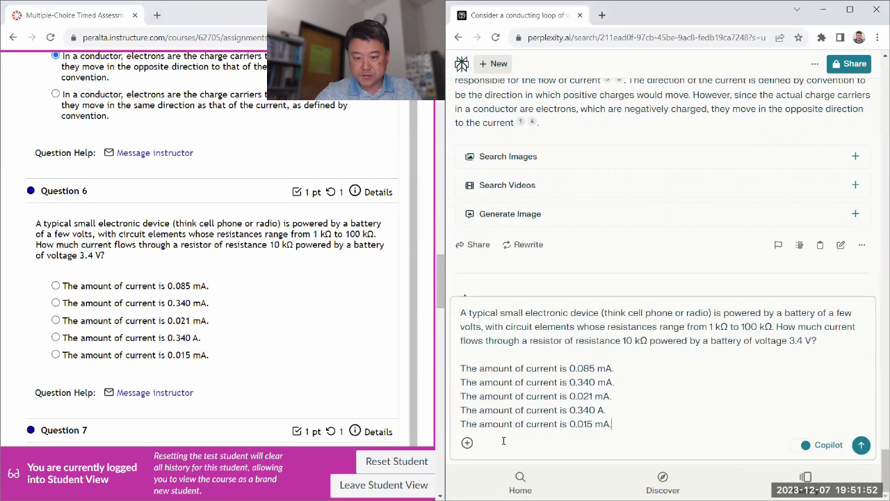
pyautogui.click(861, 445)
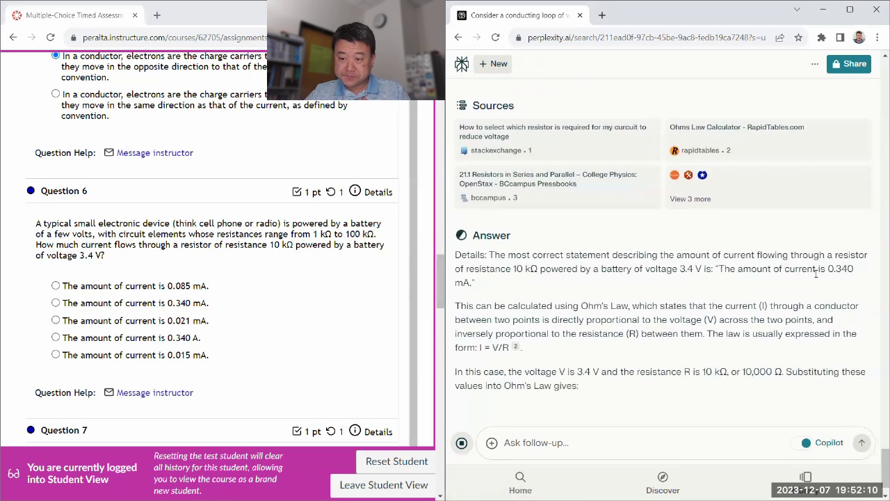
# Answer Question 6 in Canvas with 0.340 mA and copy the full Question 7 text about household voltages with its choices.
pyautogui.click(157, 308)
pyautogui.scroll(-5, 158, 308)
pyautogui.moveTo(33, 105); pyautogui.dragTo(351, 326)
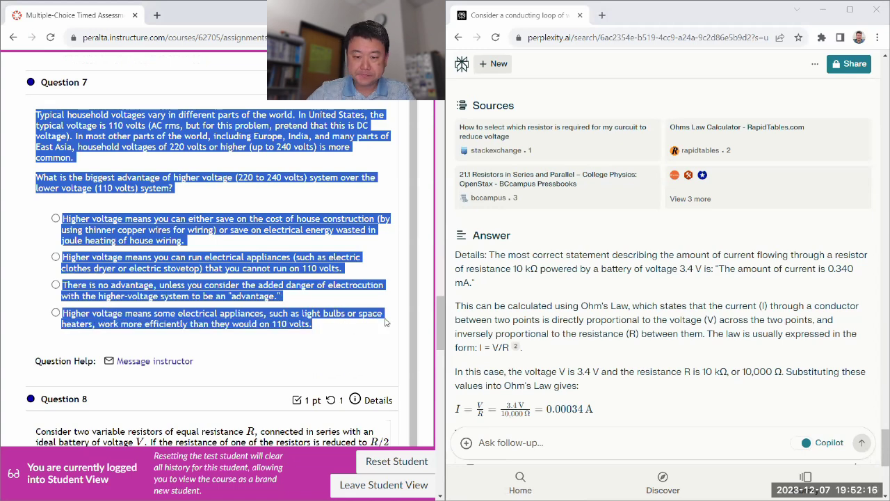
# Paste Question 7 as a follow-up in Perplexity and submit it.
pyautogui.scroll(-5, 487, 362)
pyautogui.click(532, 453)
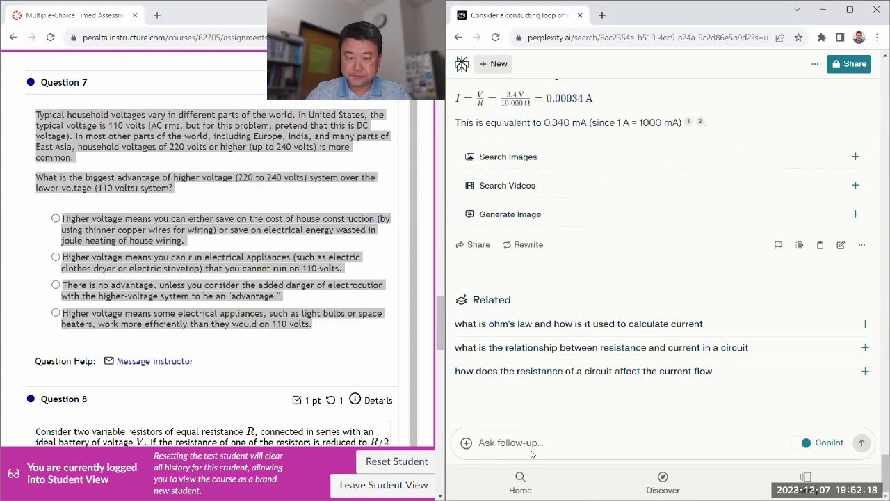
pyautogui.hotkey('ctrl', 'v')
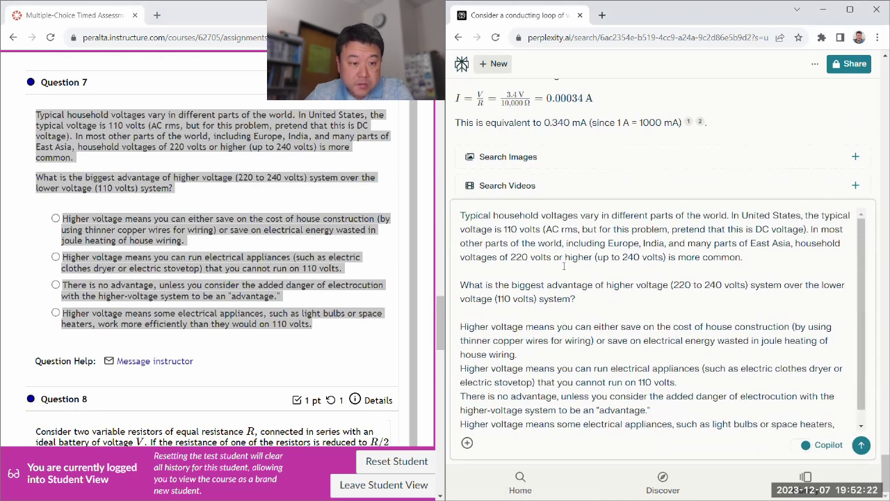
pyautogui.scroll(-1, 693, 360)
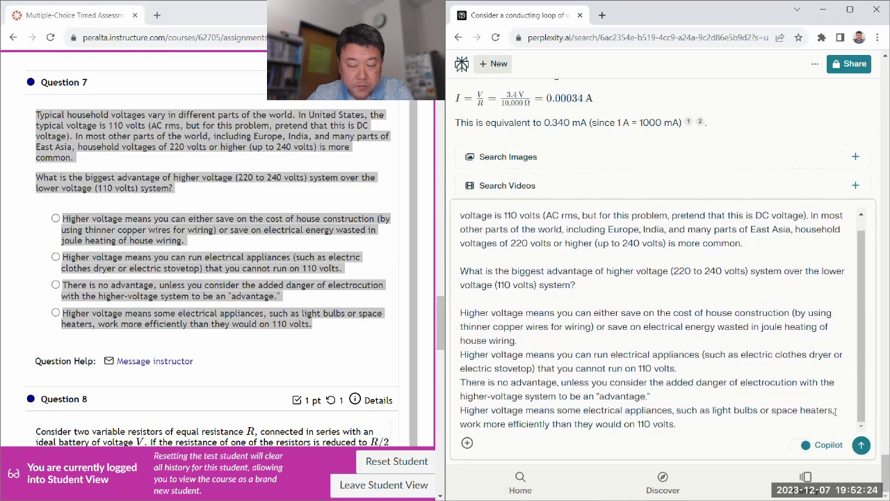
pyautogui.click(861, 445)
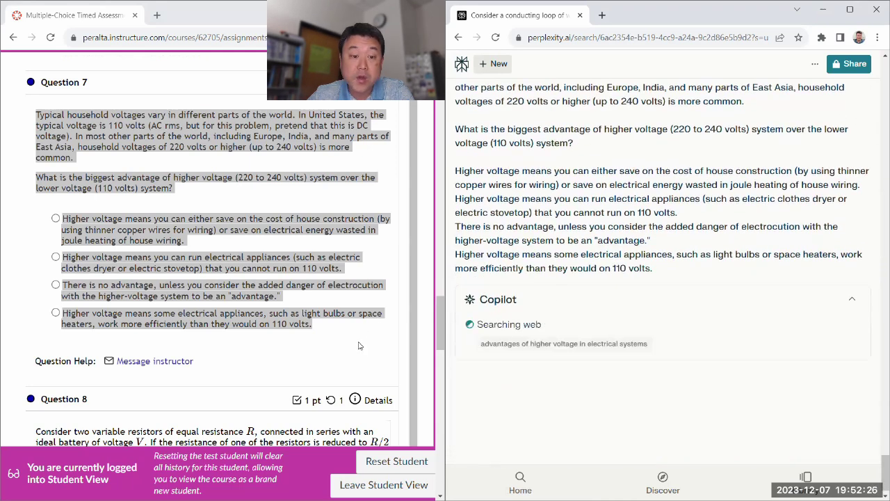
# Read Perplexity's response to Question 7 and compare it with the four answer choices in Canvas.
pyautogui.click(360, 346)
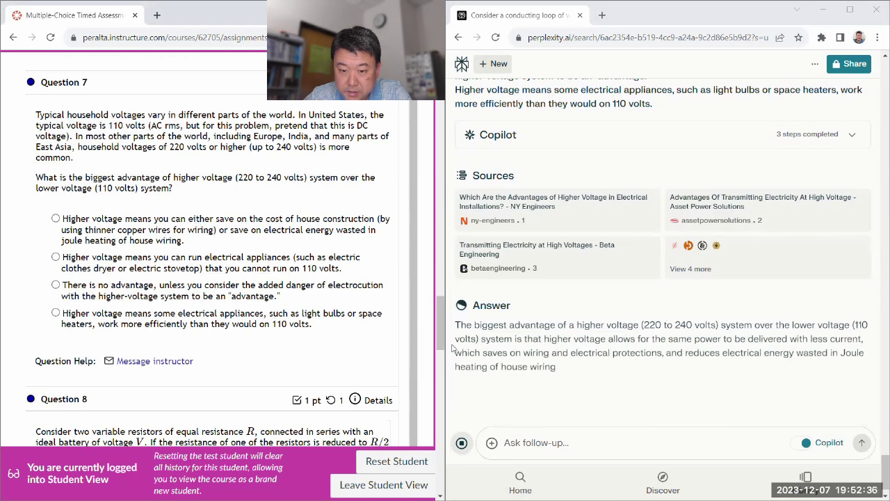
pyautogui.scroll(-1, 553, 352)
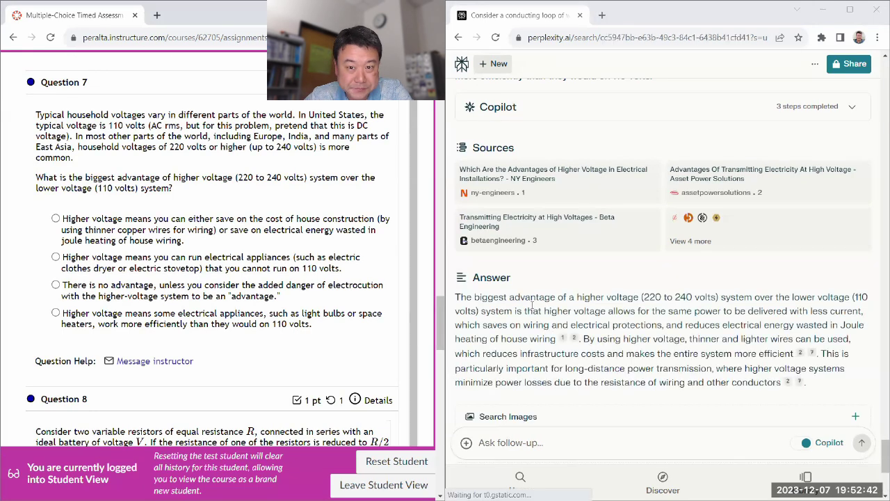
pyautogui.scroll(-2, 625, 257)
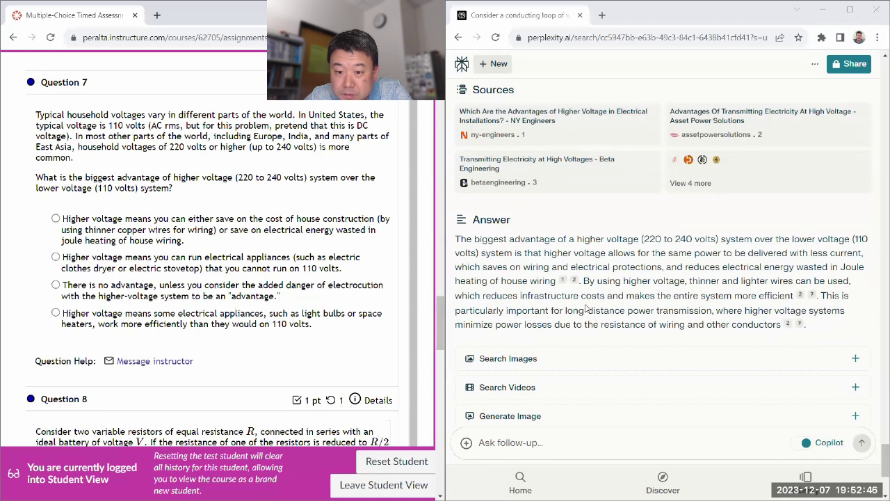
pyautogui.scroll(-3, 587, 310)
pyautogui.scroll(3, 588, 311)
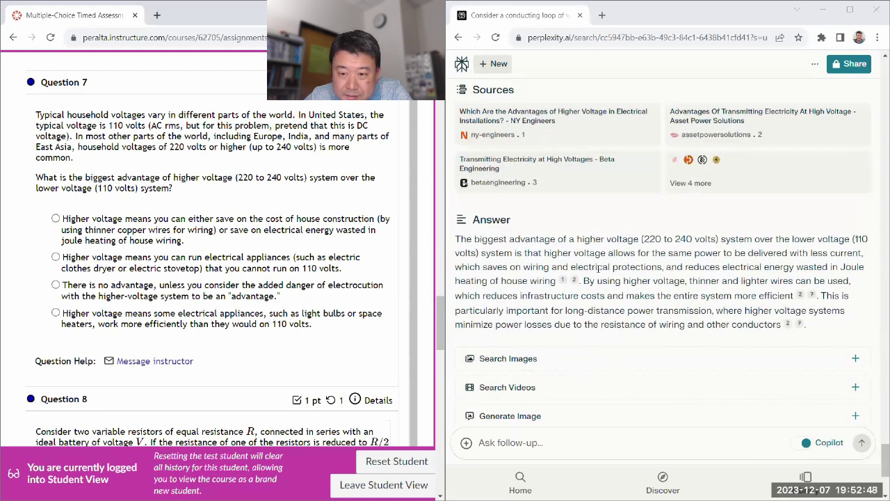
pyautogui.scroll(1, 598, 270)
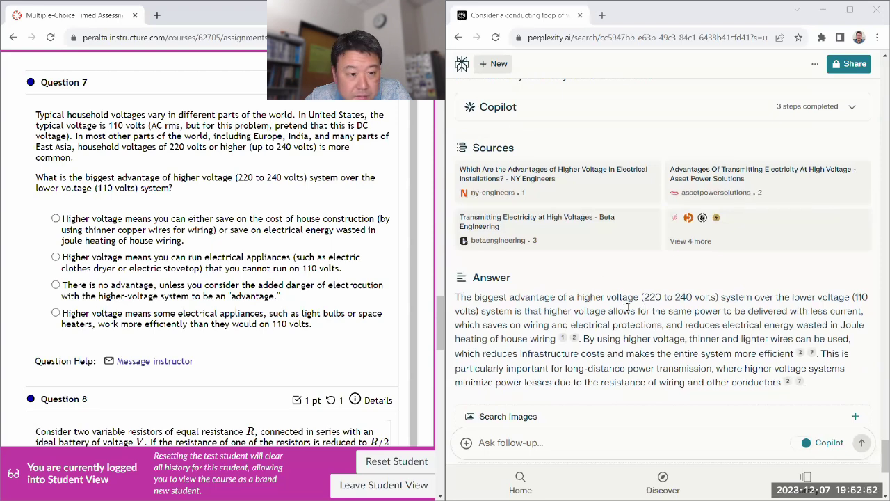
pyautogui.scroll(1, 629, 307)
pyautogui.scroll(-5, 626, 320)
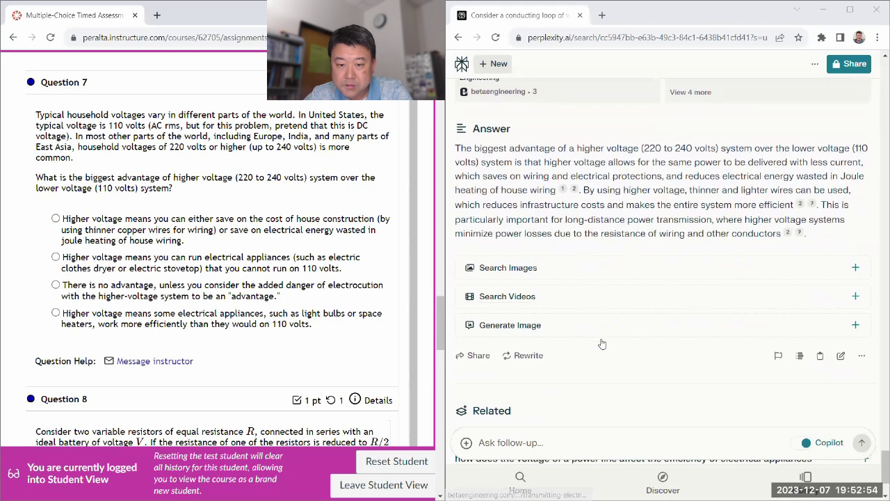
# Ask Perplexity the follow-up "So, which of the four choices is the correct answer?".
pyautogui.click(529, 442)
pyautogui.write('So,')
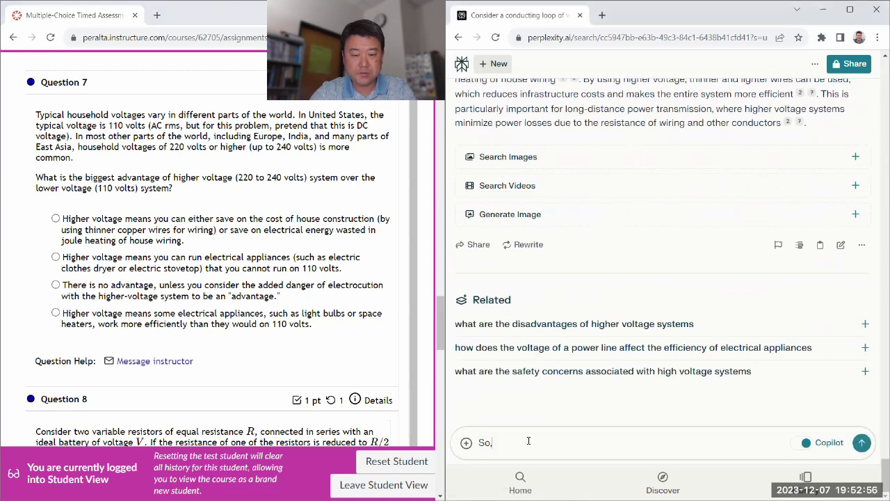
pyautogui.write(' which of the four choices is the correct answ')
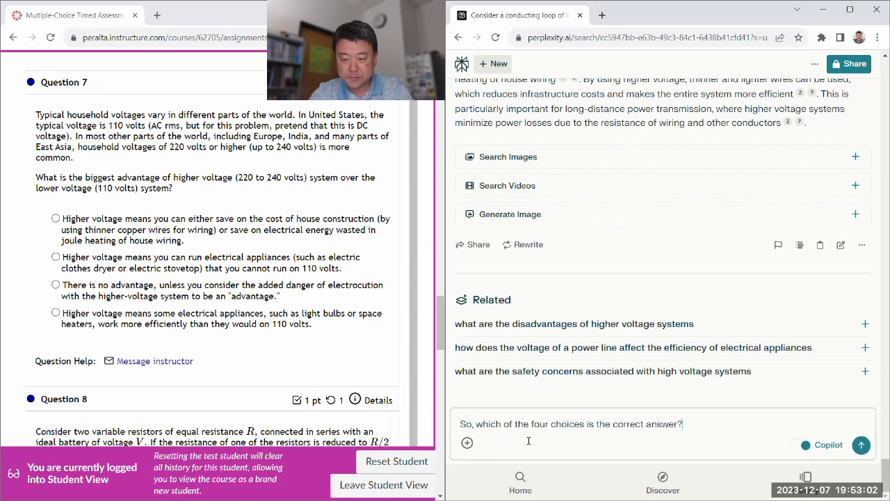
pyautogui.write('er?')
pyautogui.press('Return')
# Answer Question 7 with the choice about saving on house construction cost or energy wasted in joule heating, and review Perplexity's explanation.
pyautogui.moveTo(439, 306)
pyautogui.mouseDown()
pyautogui.moveTo(441, 53)
pyautogui.moveTo(449, 335)
pyautogui.moveTo(451, 304)
pyautogui.moveTo(453, 315)
pyautogui.mouseUp()
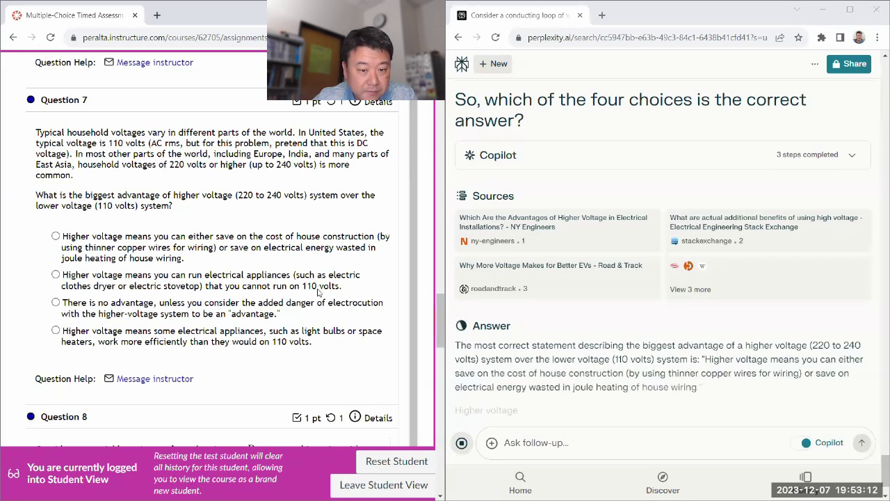
pyautogui.click(151, 255)
pyautogui.scroll(-2, 687, 367)
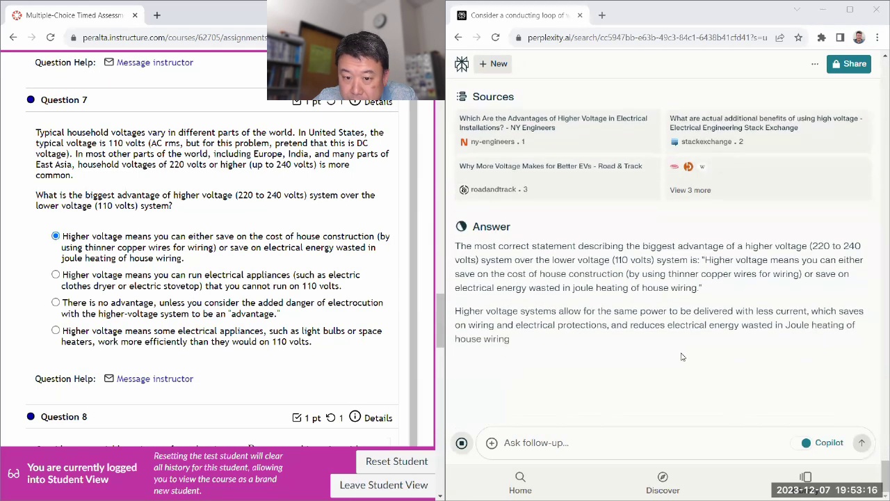
pyautogui.scroll(4, 644, 300)
pyautogui.scroll(2, 638, 293)
pyautogui.scroll(-8, 601, 268)
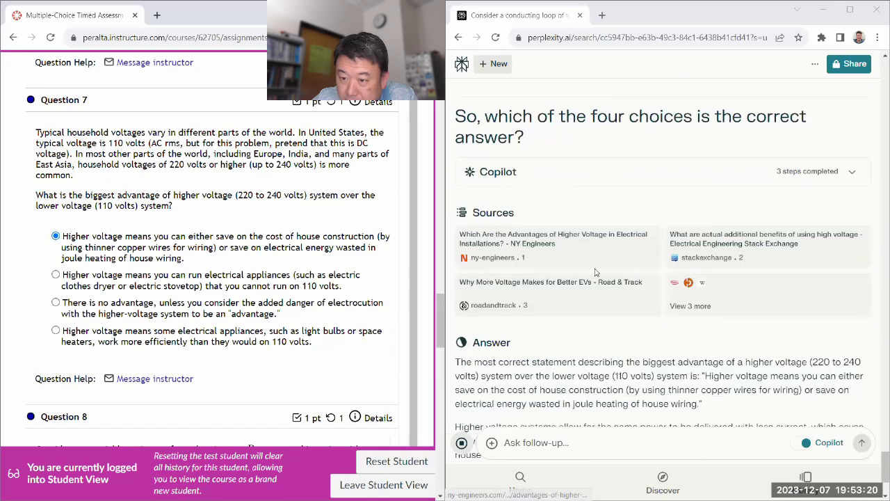
# Copy the full Question 8 about two variable resistors in series and paste it into Perplexity's follow-up field.
pyautogui.scroll(-5, 225, 316)
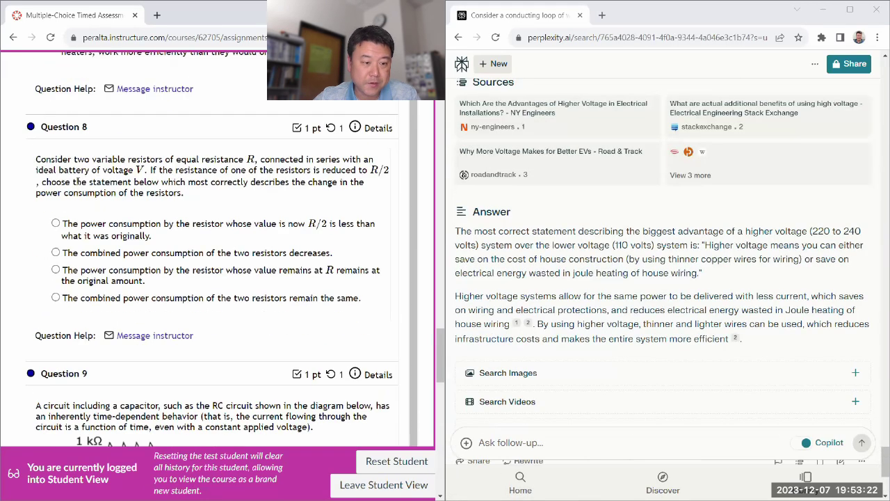
pyautogui.moveTo(33, 158); pyautogui.dragTo(369, 305)
pyautogui.scroll(-3, 567, 409)
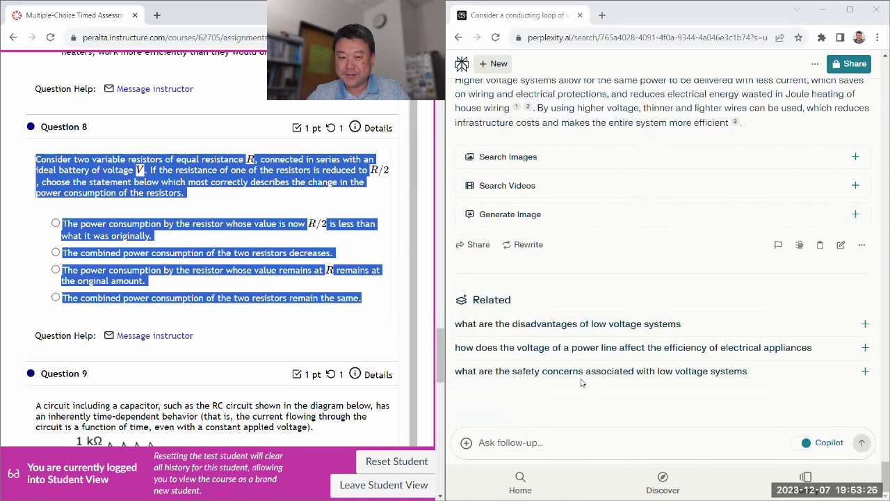
pyautogui.click(548, 444)
pyautogui.hotkey('ctrl', 'v')
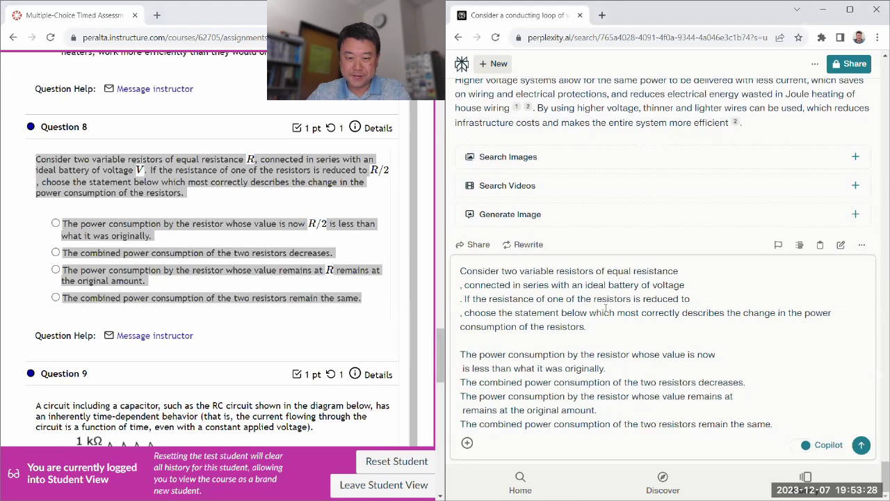
# Restore the missing symbols R, V and R/2 in the pasted question's opening paragraph and join its broken lines.
pyautogui.click(693, 271)
pyautogui.write('R')
pyautogui.press('Delete')
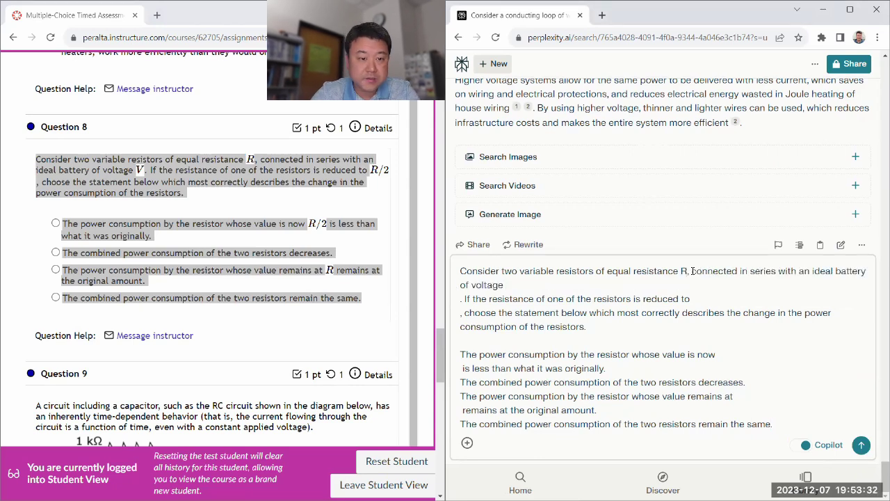
pyautogui.write('V')
pyautogui.press('Delete')
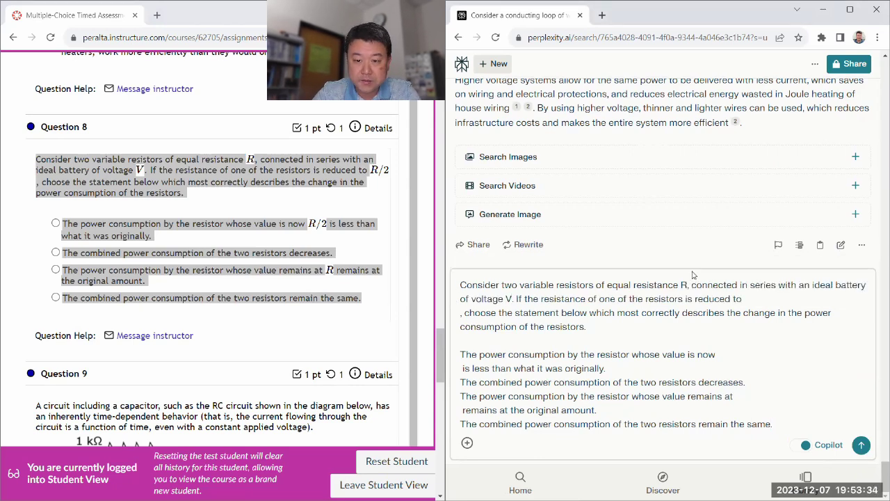
pyautogui.press('Delete')
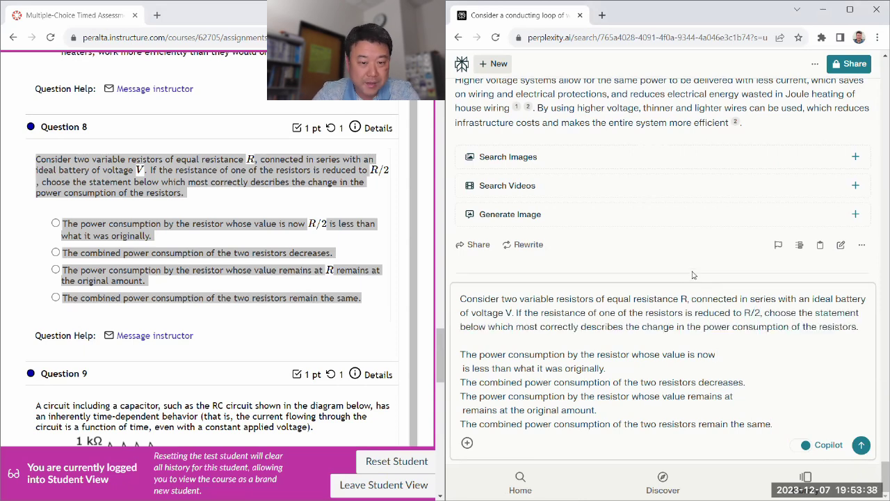
# Insert the missing R/2 and R in the first and third answer choices and join their broken lines.
pyautogui.write('2')
pyautogui.press('Delete')
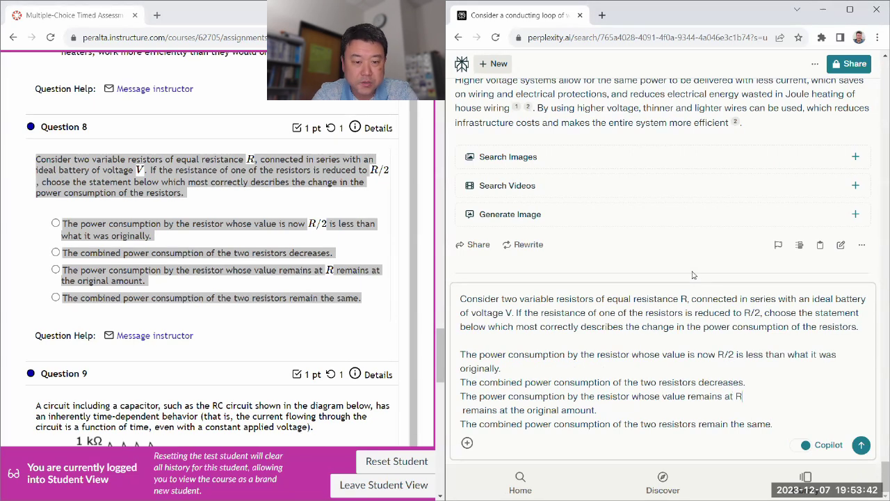
pyautogui.press('Delete')
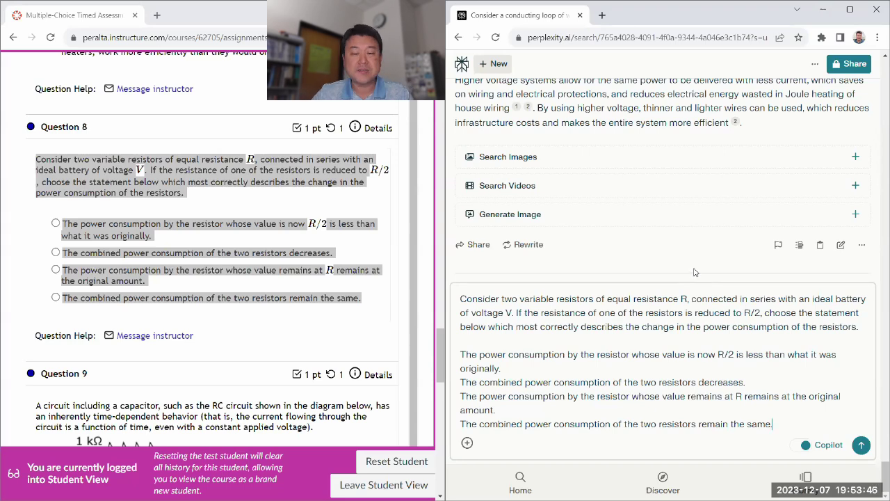
# Submit the edited Question 8 and answer it in Canvas with "The combined power consumption of the two resistors decreases.".
pyautogui.press('Return')
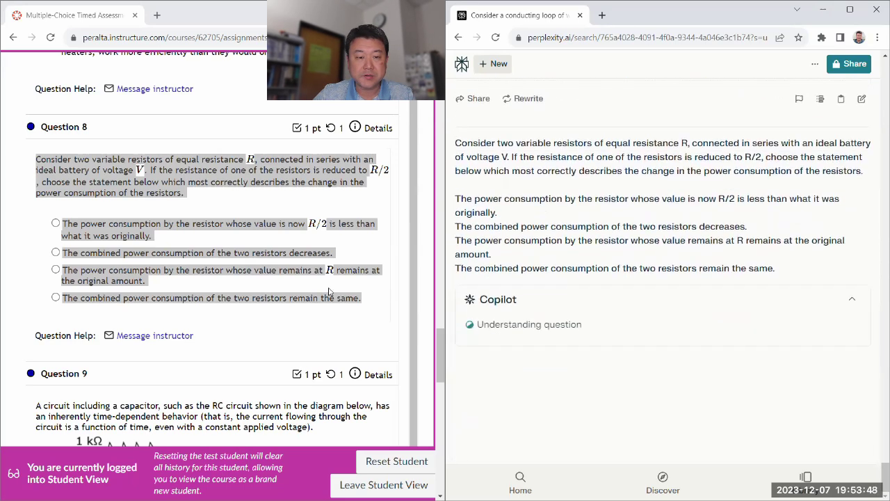
pyautogui.click(299, 335)
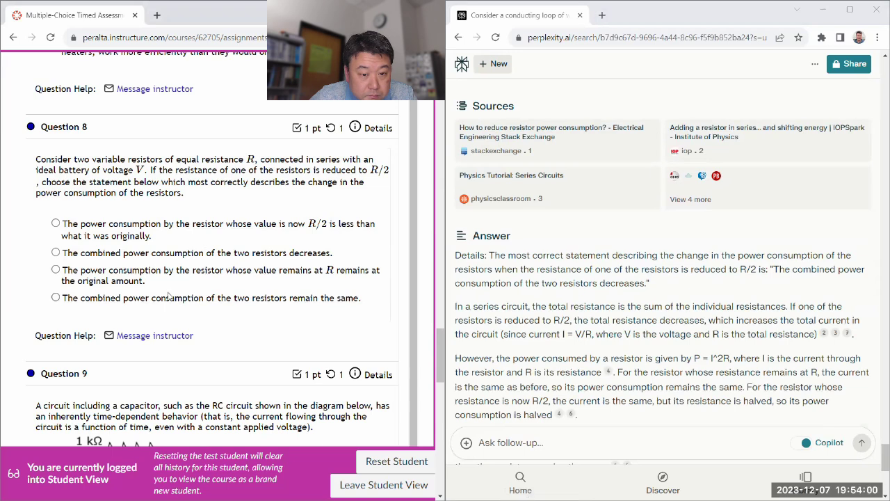
pyautogui.click(253, 255)
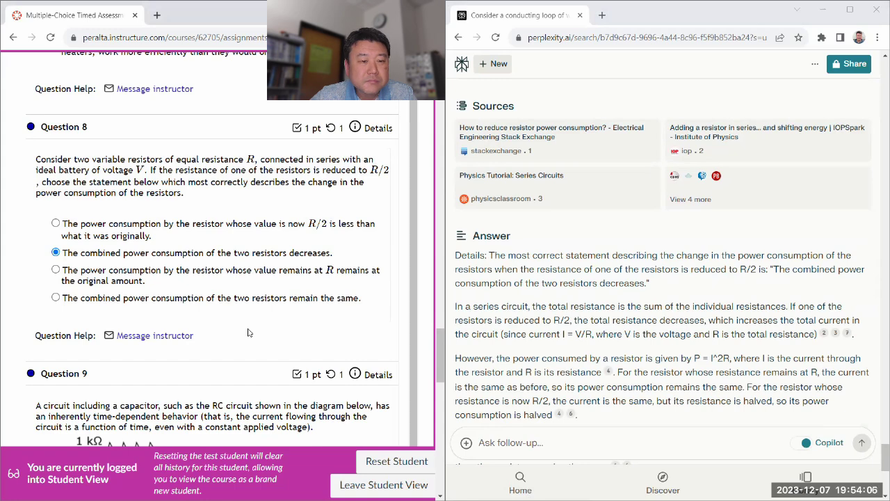
# Copy the full Question 9 about the RC circuit's time-dependent behavior and paste it into Perplexity's follow-up field.
pyautogui.scroll(-3, 249, 332)
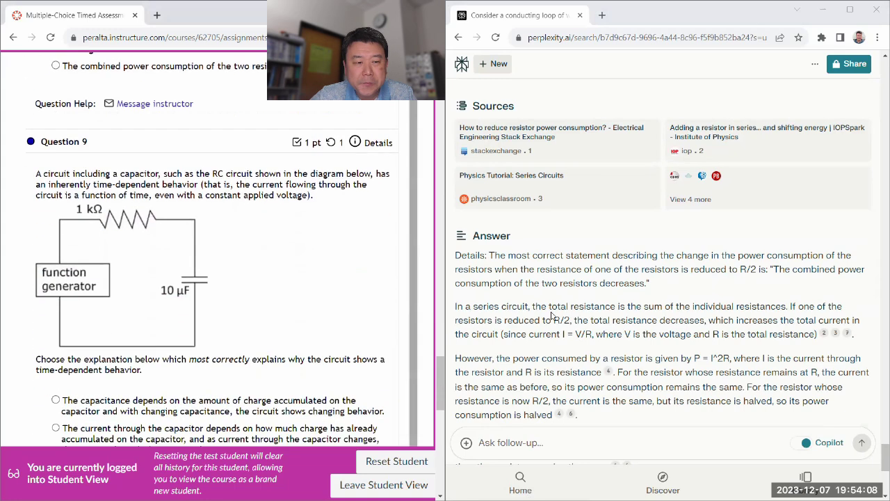
pyautogui.scroll(-3, 551, 320)
pyautogui.scroll(-2, 135, 150)
pyautogui.scroll(1, 136, 149)
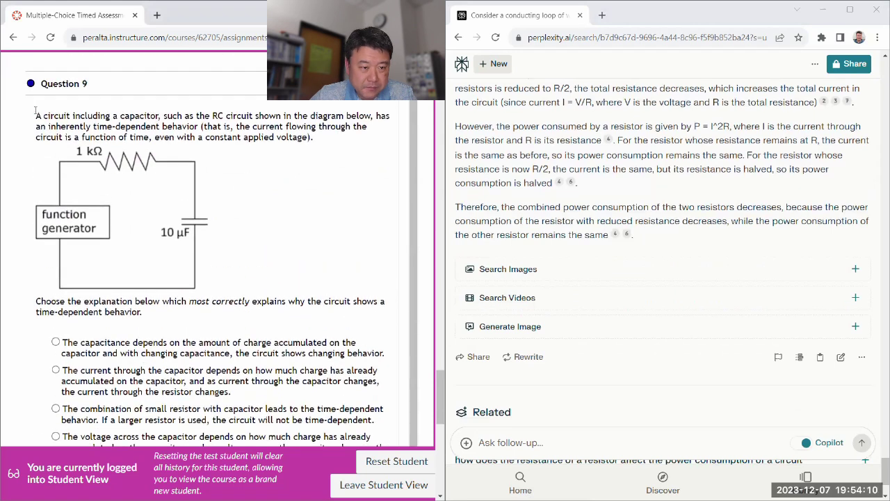
pyautogui.moveTo(136, 149); pyautogui.dragTo(362, 400)
pyautogui.scroll(-2, 707, 366)
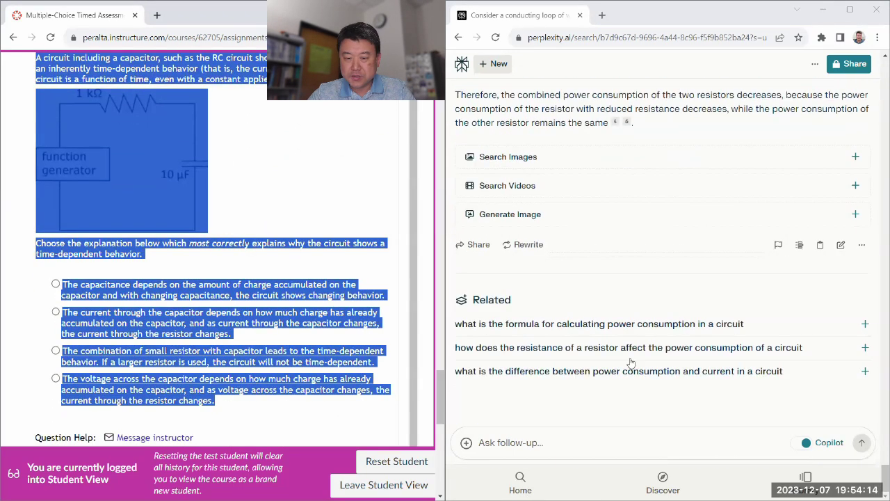
pyautogui.click(539, 444)
pyautogui.hotkey('ctrl', 'v')
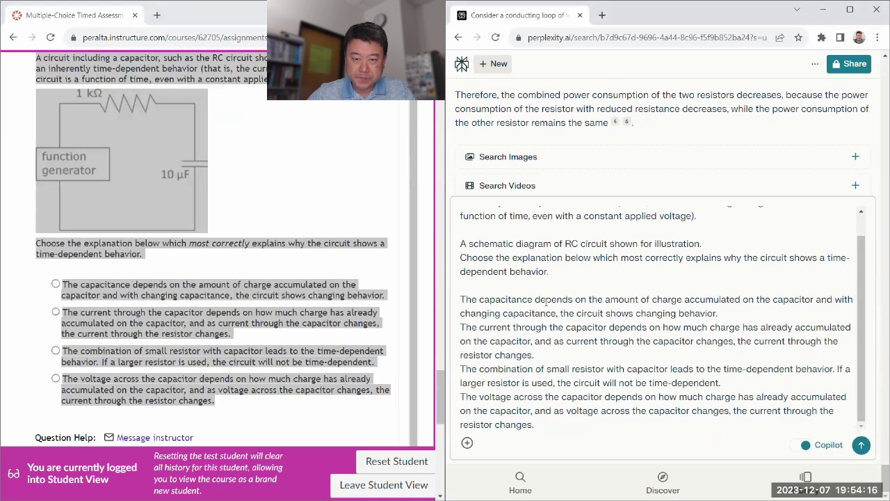
# Submit Question 9 with a blank line after its diagram description and answer it in Canvas with the choice beginning "The voltage across the capacitor".
pyautogui.scroll(2, 573, 294)
pyautogui.scroll(2, 167, 125)
pyautogui.scroll(-2, 192, 160)
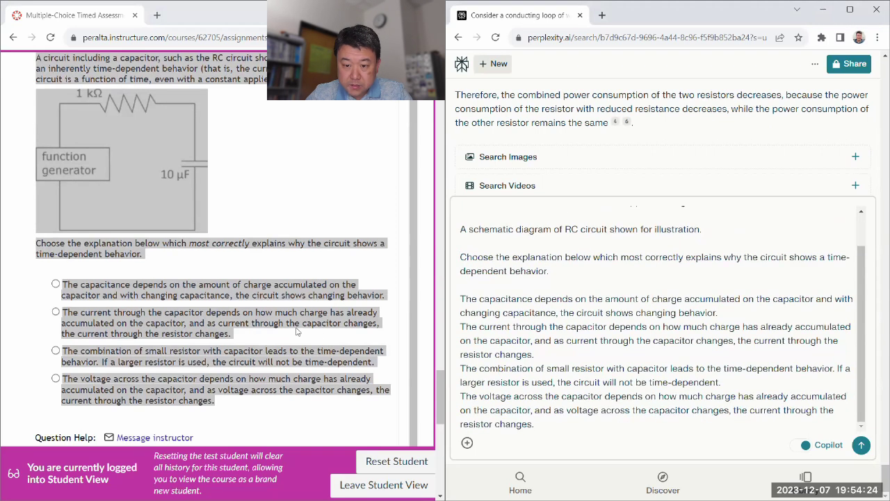
pyautogui.scroll(-1, 306, 368)
pyautogui.click(306, 369)
pyautogui.click(861, 445)
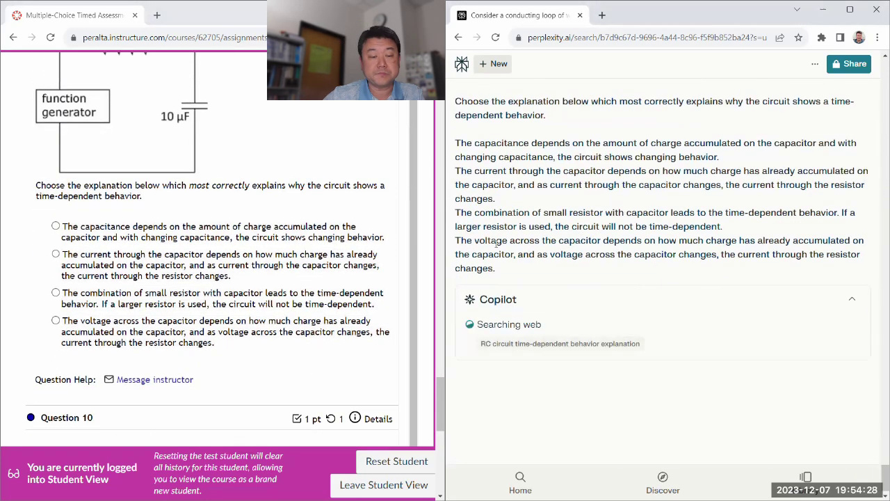
pyautogui.moveTo(440, 391); pyautogui.dragTo(456, 400)
pyautogui.scroll(-4, 605, 292)
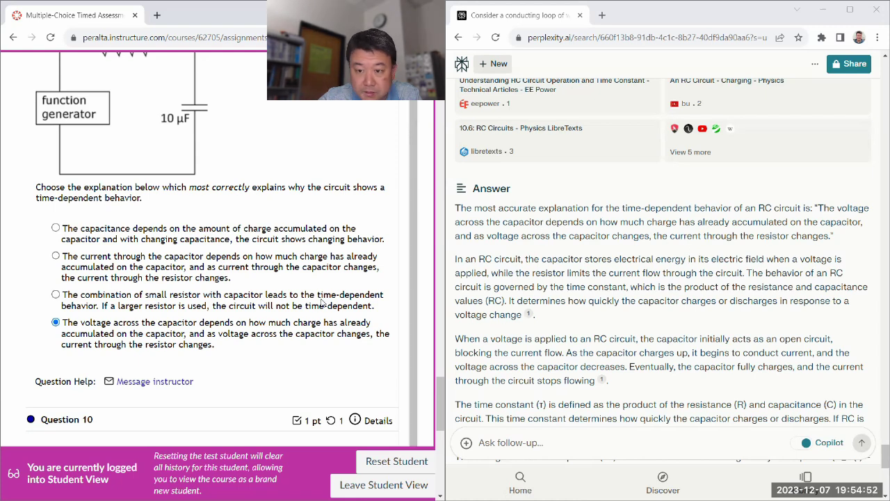
# Copy the full Question 10 about the LR circuit's time-dependent behavior and paste it into Perplexity's follow-up field.
pyautogui.scroll(-4, 154, 241)
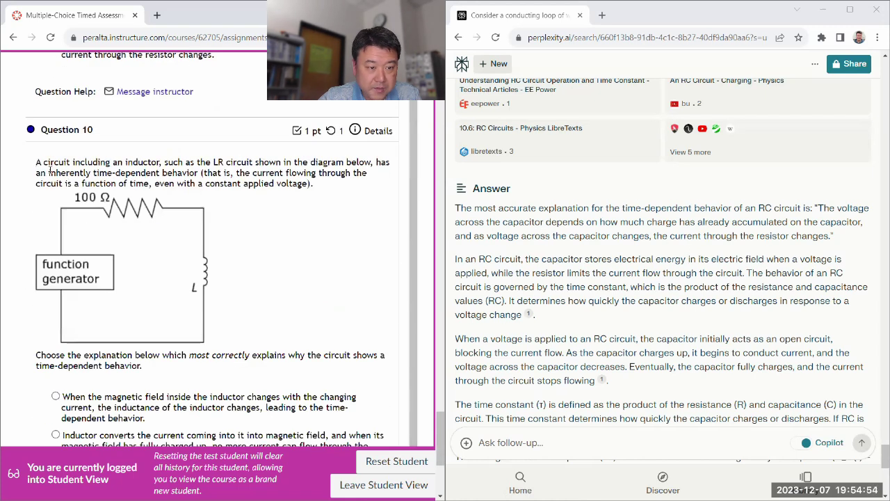
pyautogui.moveTo(83, 179); pyautogui.dragTo(367, 338)
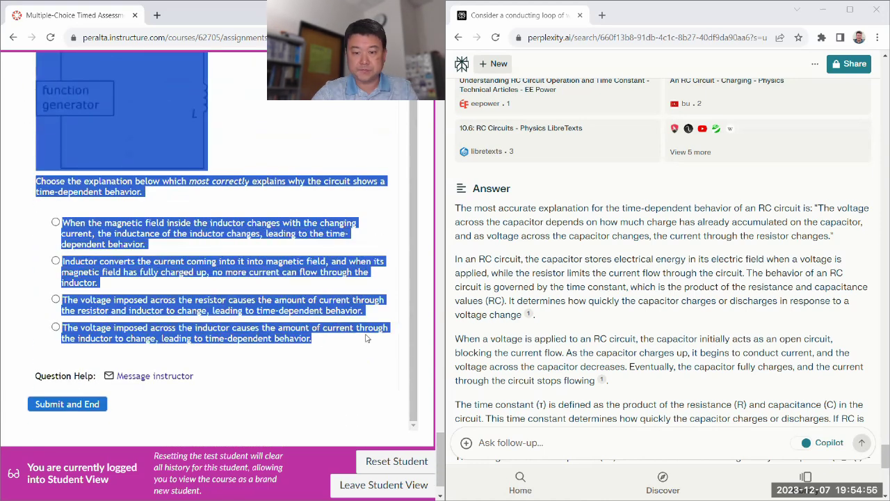
pyautogui.scroll(-10, 529, 299)
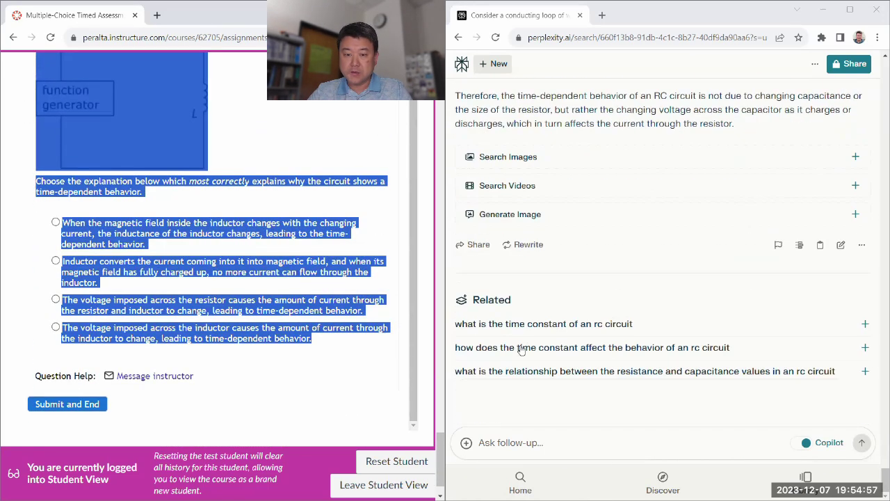
pyautogui.click(509, 441)
pyautogui.hotkey('ctrl', 'v')
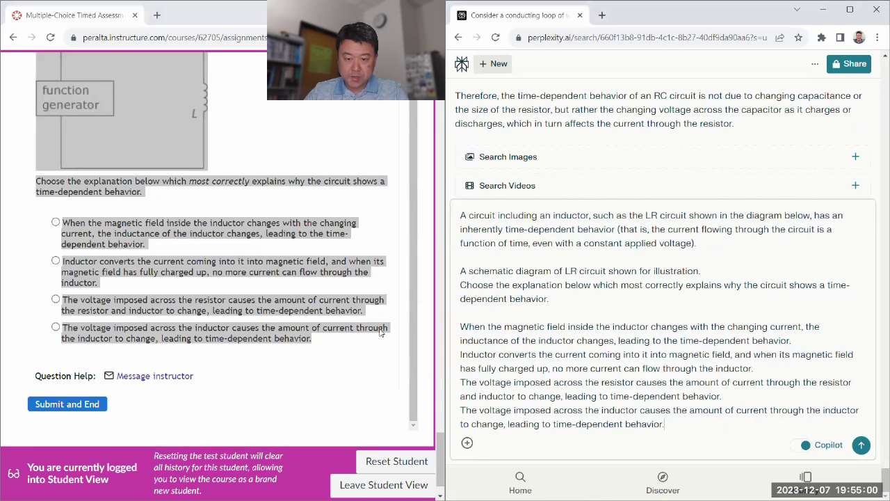
# Submit Question 10 and answer it in Canvas with the choice beginning "The voltage imposed across the inductor".
pyautogui.scroll(2, 362, 341)
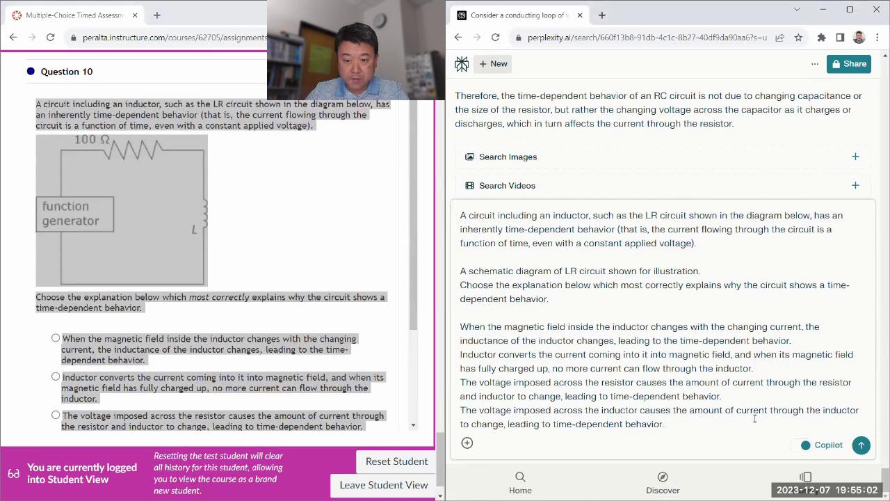
pyautogui.click(859, 446)
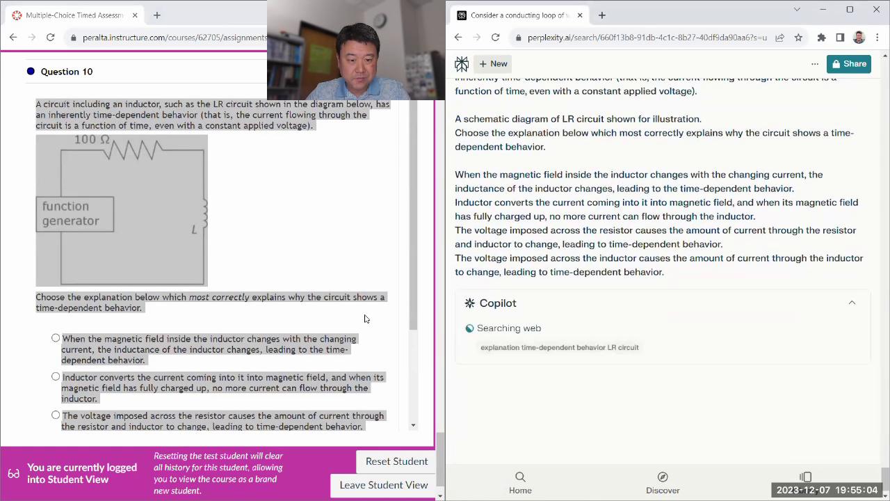
pyautogui.click(368, 316)
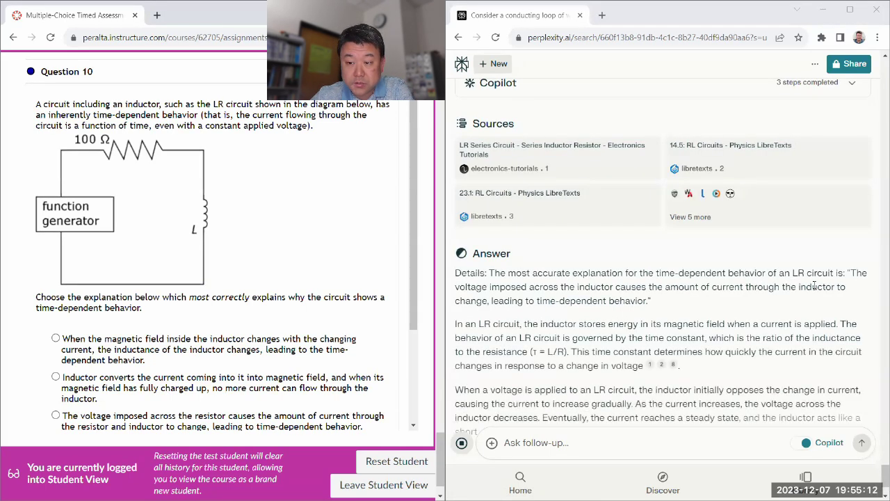
pyautogui.scroll(-2, 157, 247)
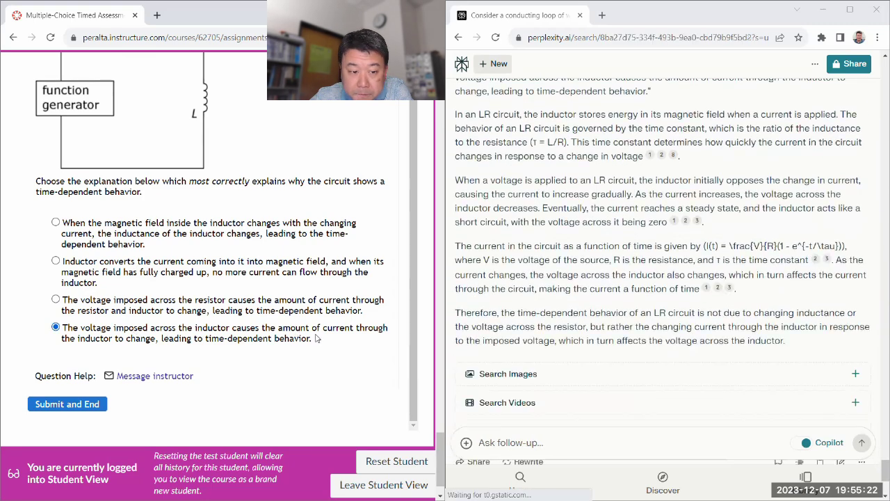
# Check the remaining time at the start of the Canvas assessment and review the selected answers to Questions 1 through 4.
pyautogui.scroll(6, 440, 327)
pyautogui.moveTo(438, 447); pyautogui.dragTo(439, 114)
pyautogui.scroll(15, 279, 220)
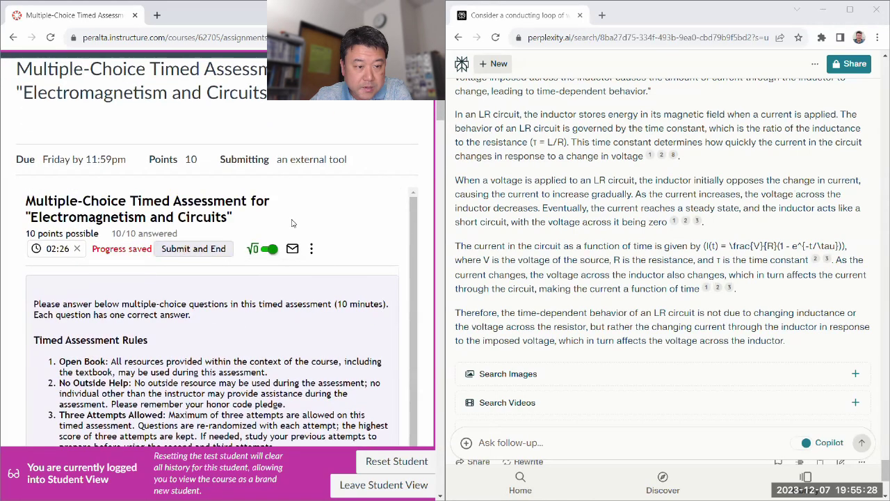
pyautogui.scroll(-10, 293, 223)
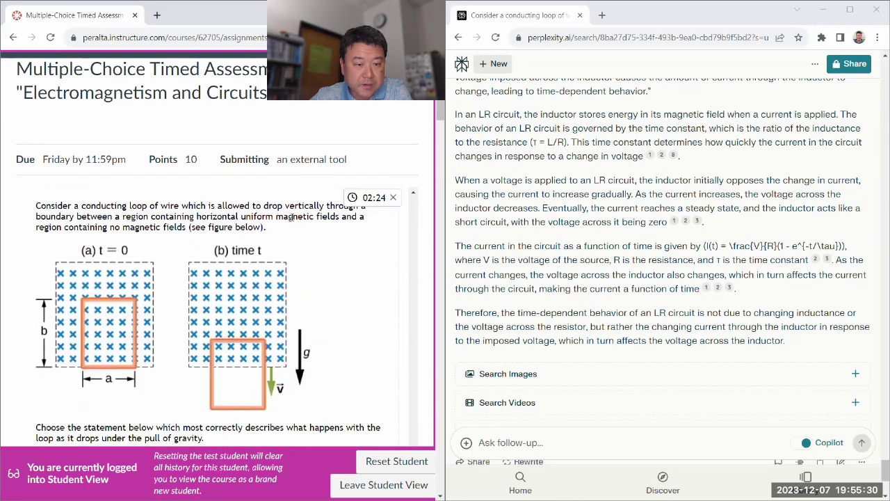
pyautogui.scroll(-4, 418, 235)
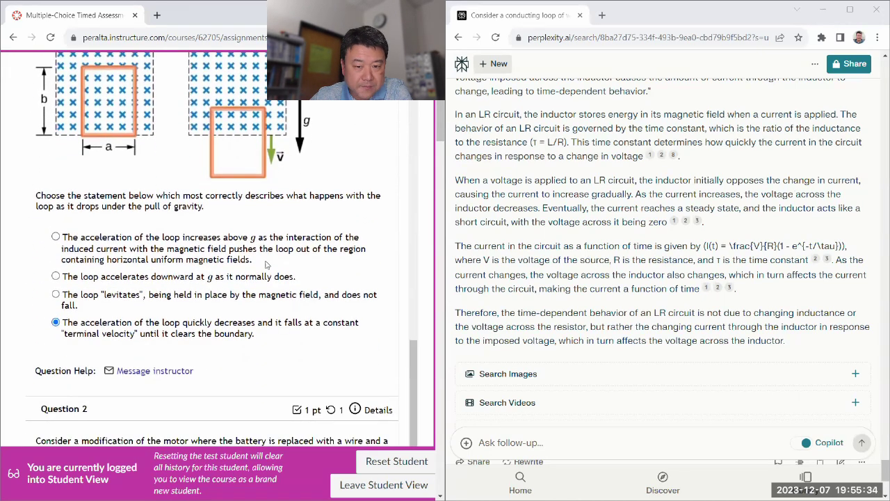
pyautogui.scroll(-3, 220, 334)
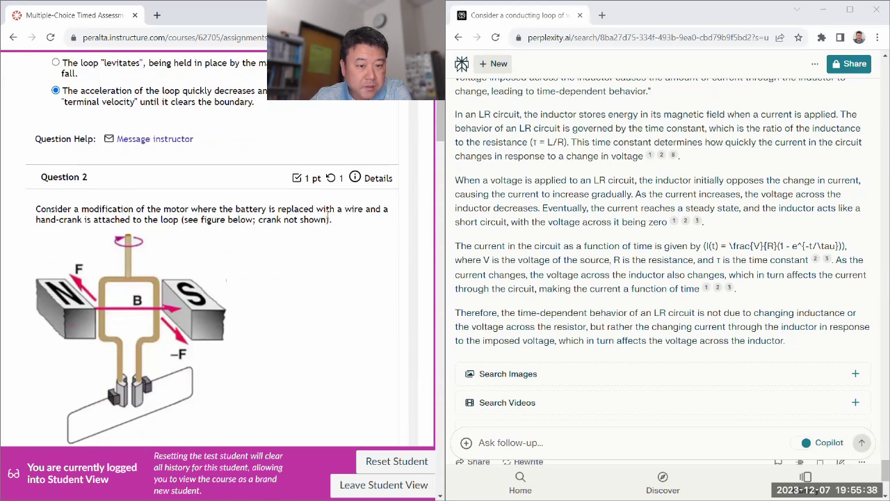
pyautogui.scroll(-2, 98, 235)
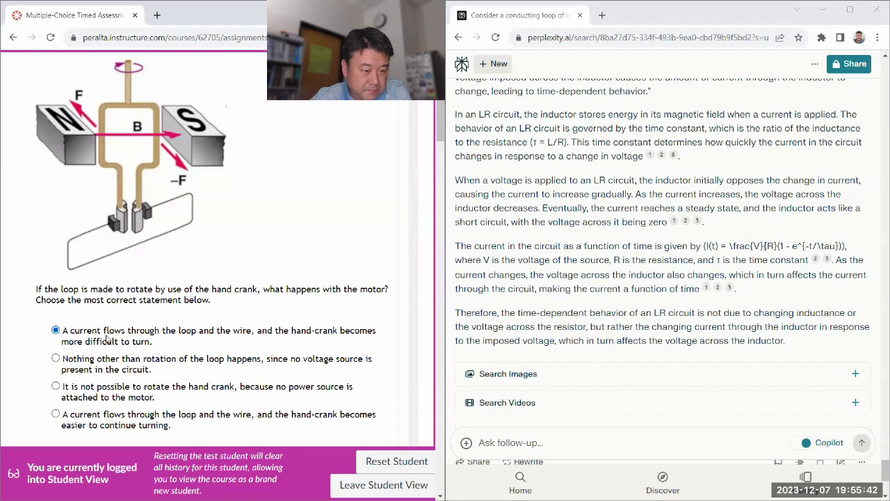
pyautogui.scroll(-5, 159, 342)
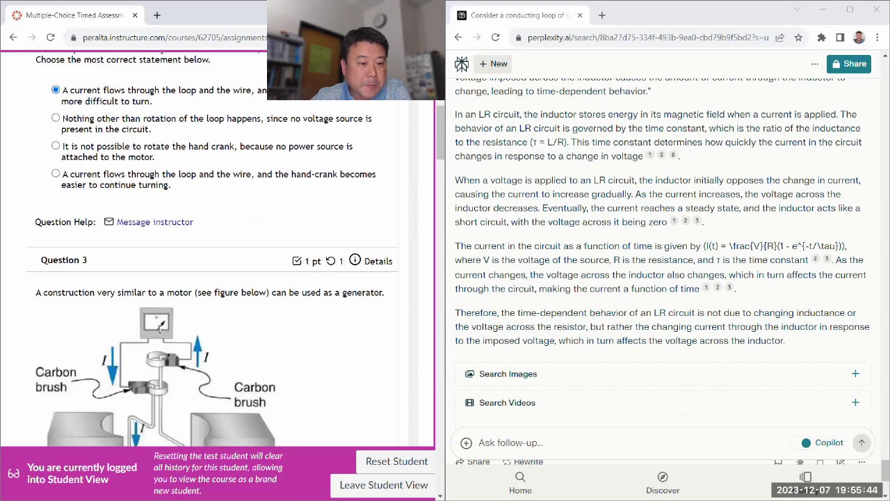
pyautogui.scroll(-4, 119, 250)
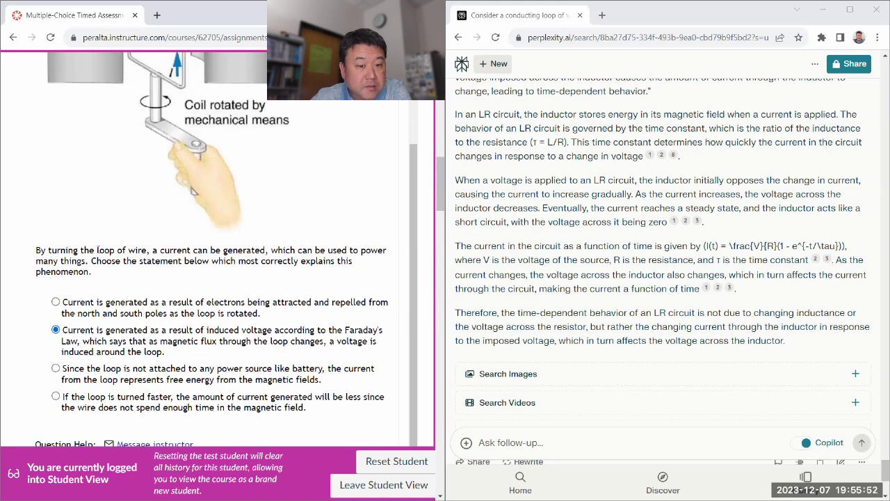
pyautogui.scroll(-5, 149, 366)
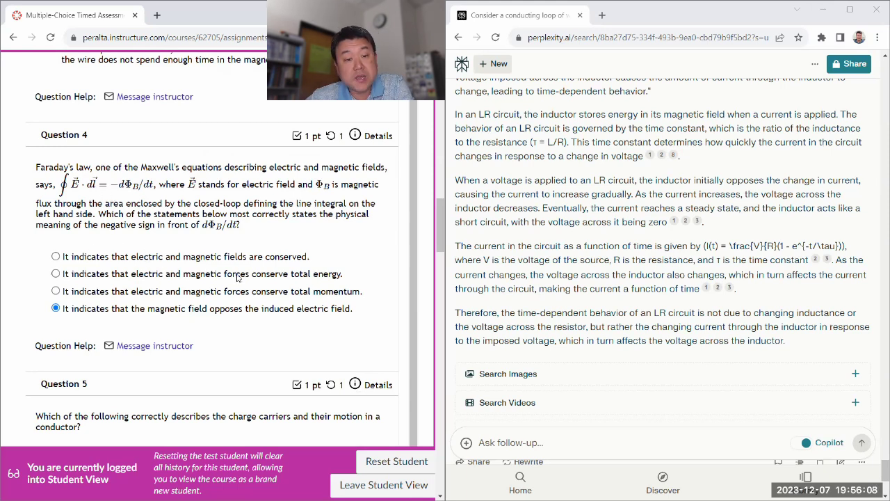
# Change Question 4's answer to "It indicates that electric and magnetic forces conserve total energy." and save the assessment progress.
pyautogui.moveTo(253, 279); pyautogui.dragTo(343, 279)
pyautogui.click(323, 225)
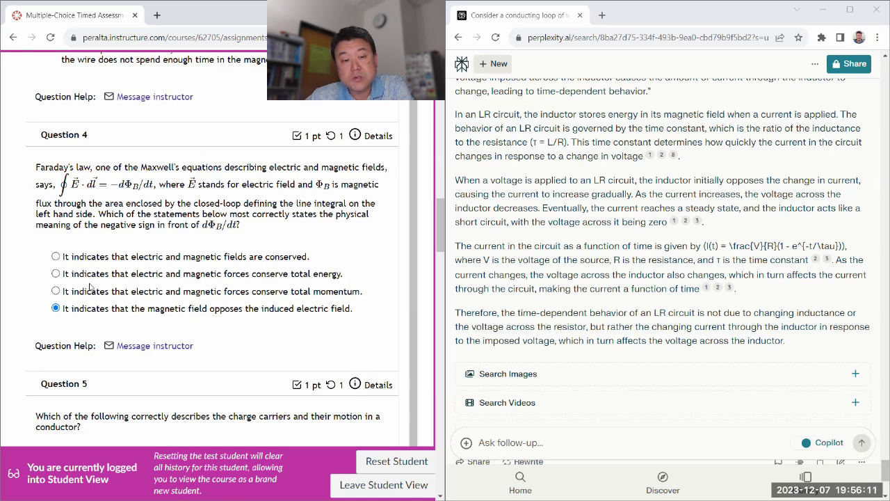
pyautogui.click(56, 274)
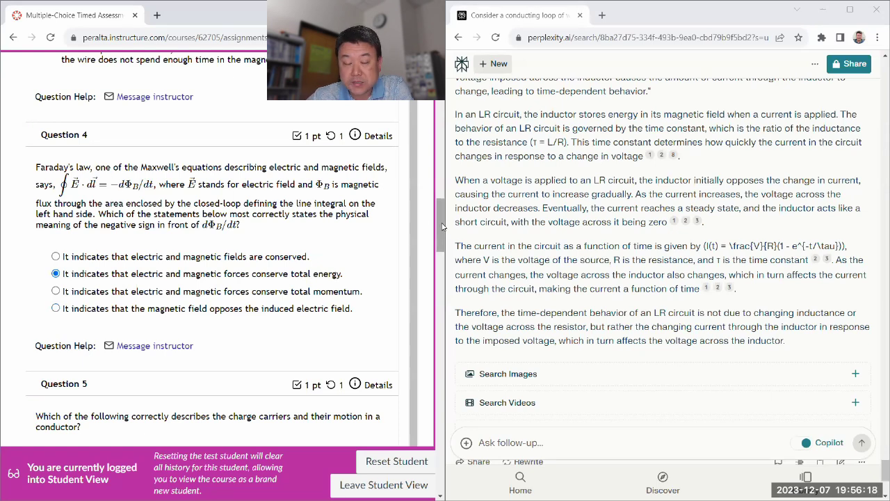
pyautogui.scroll(15, 277, 297)
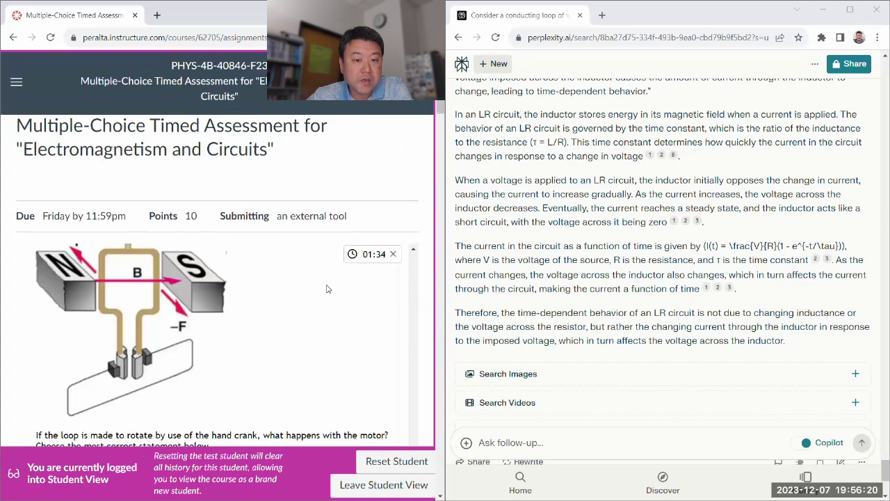
pyautogui.scroll(10, 276, 296)
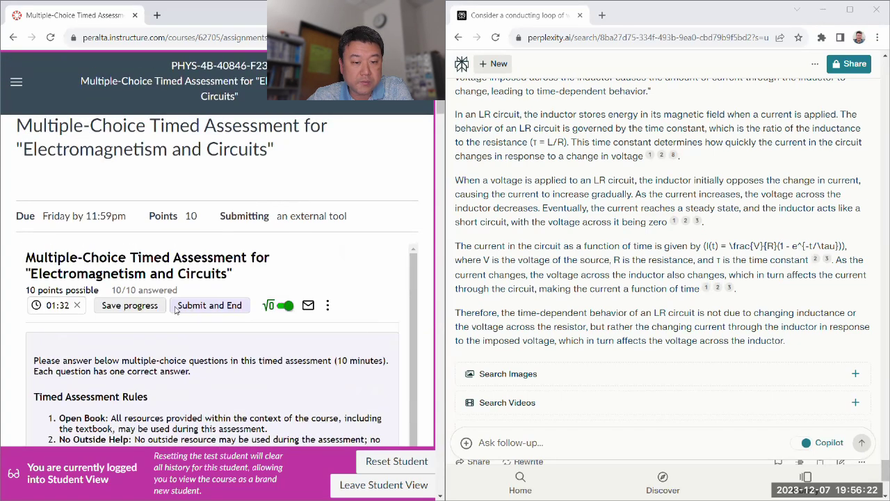
pyautogui.click(129, 306)
# Review the selected answers to Questions 5 through 7 in the Canvas assessment.
pyautogui.scroll(-12, 320, 313)
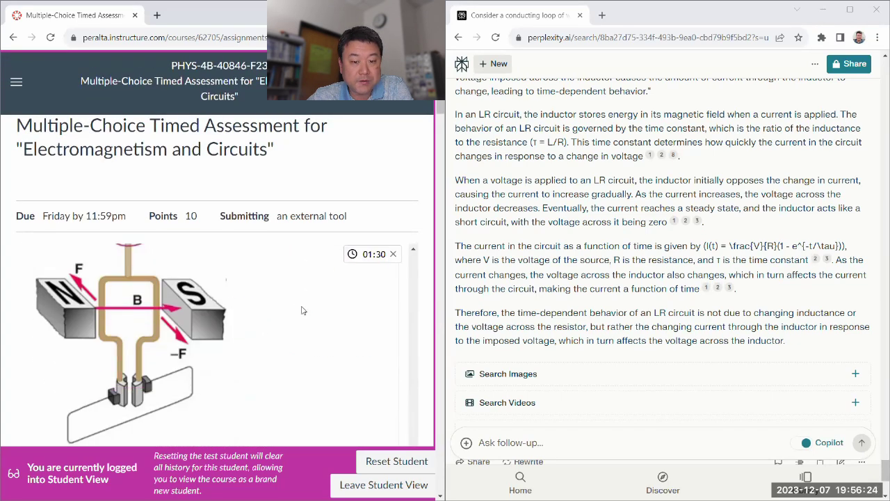
pyautogui.scroll(-10, 367, 294)
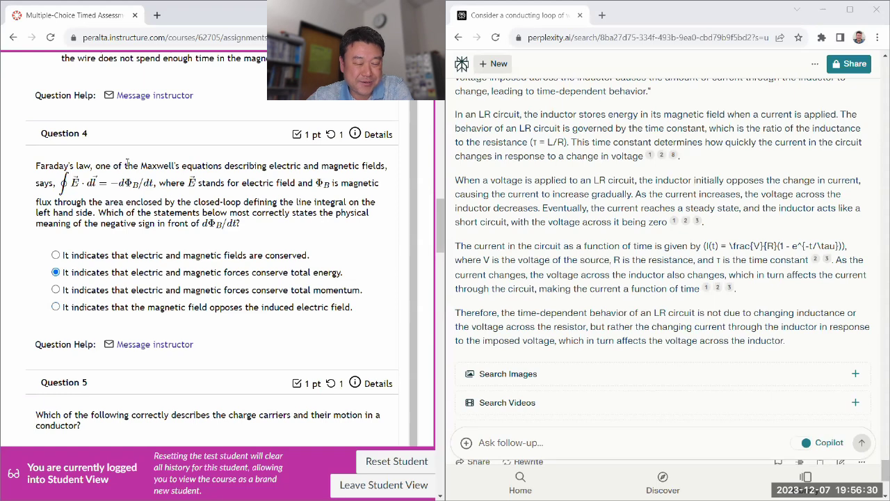
pyautogui.scroll(-4, 132, 209)
pyautogui.scroll(-1, 150, 231)
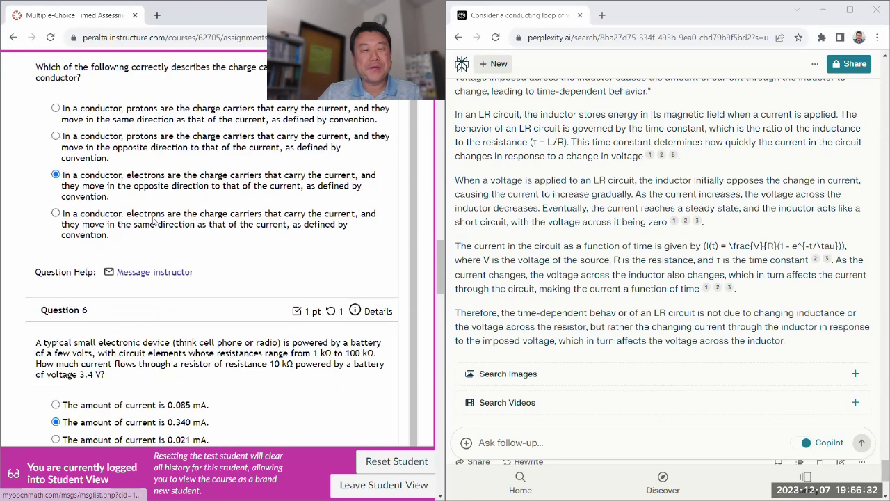
pyautogui.scroll(1, 160, 232)
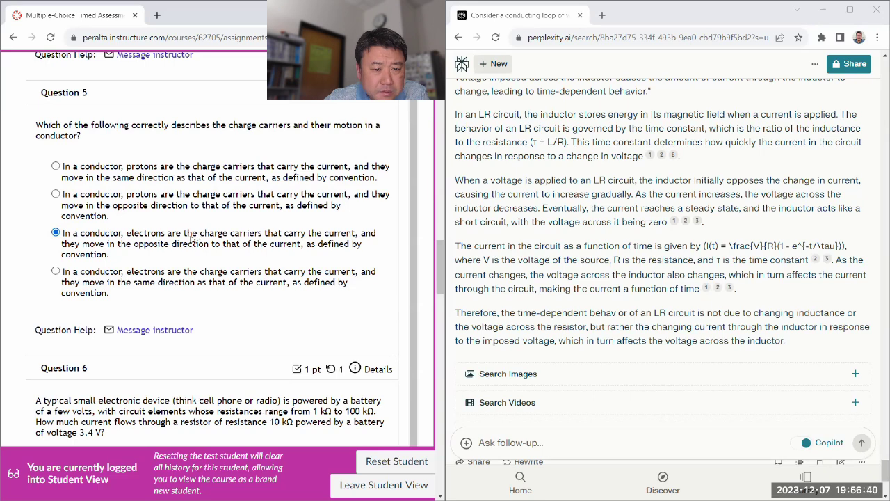
pyautogui.scroll(-1, 180, 246)
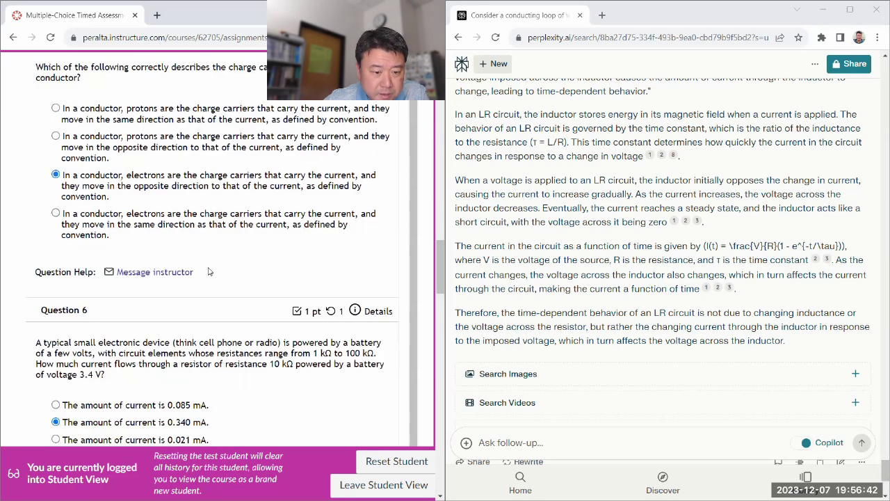
pyautogui.scroll(-4, 234, 280)
pyautogui.scroll(-5, 116, 178)
pyautogui.scroll(1, 115, 117)
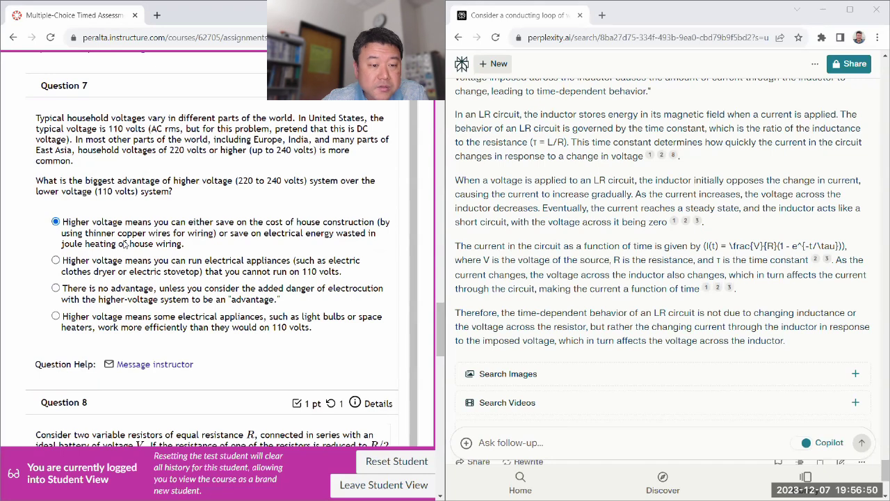
# Change Question 8's answer to "The power consumption by the resistor whose value is now R/2 is less than what it was originally.".
pyautogui.scroll(-3, 164, 245)
pyautogui.scroll(-2, 166, 257)
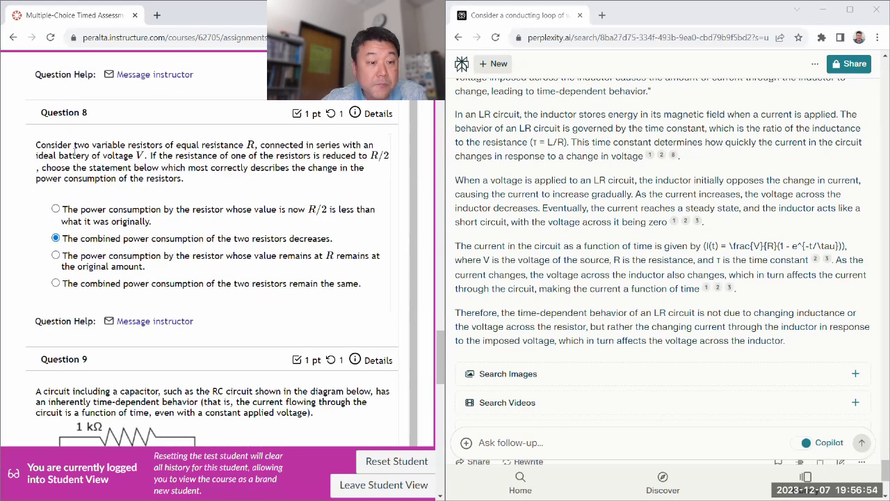
pyautogui.scroll(-1, 66, 132)
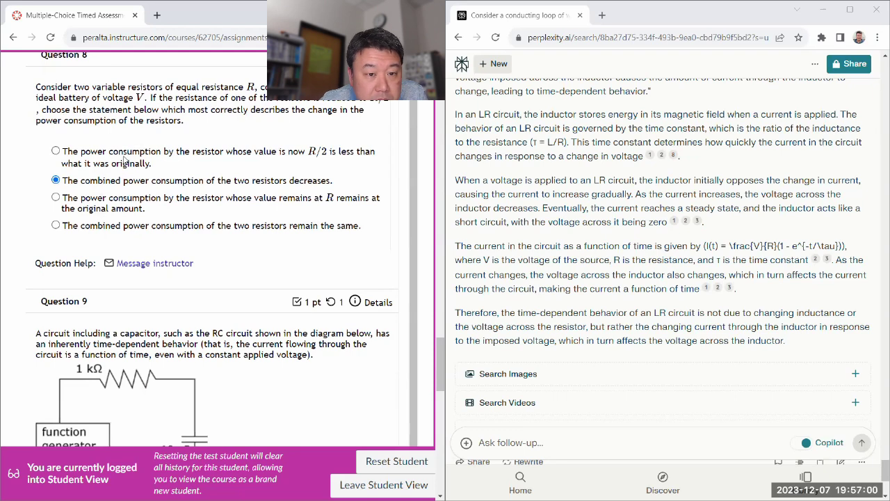
pyautogui.click(80, 155)
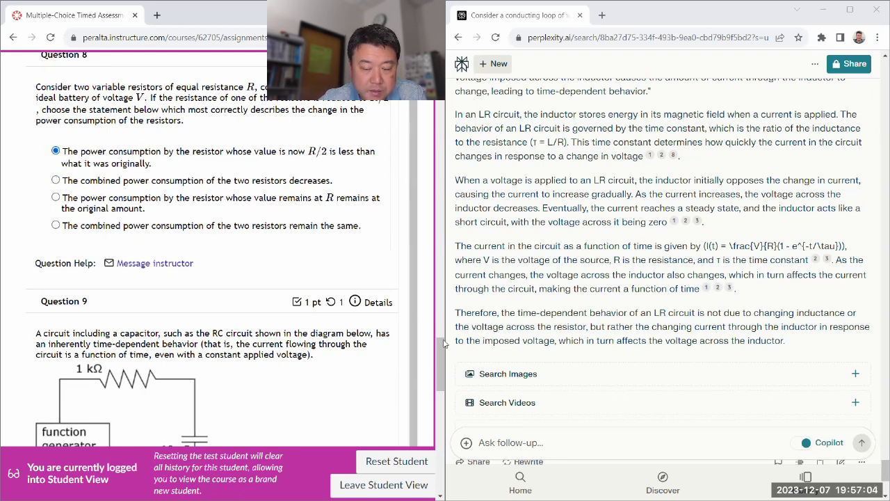
# Check the remaining time at the start of the assessment and review the circuit diagram and selected answer in Question 9.
pyautogui.scroll(20, 368, 193)
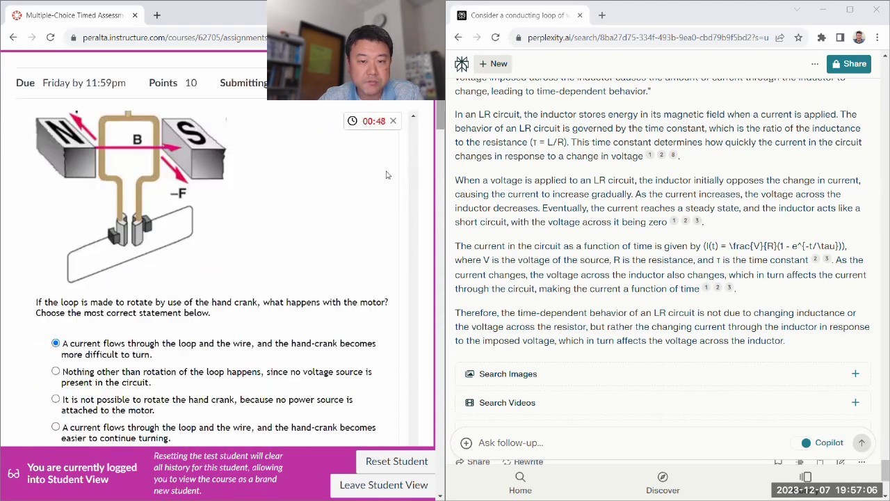
pyautogui.scroll(10, 368, 193)
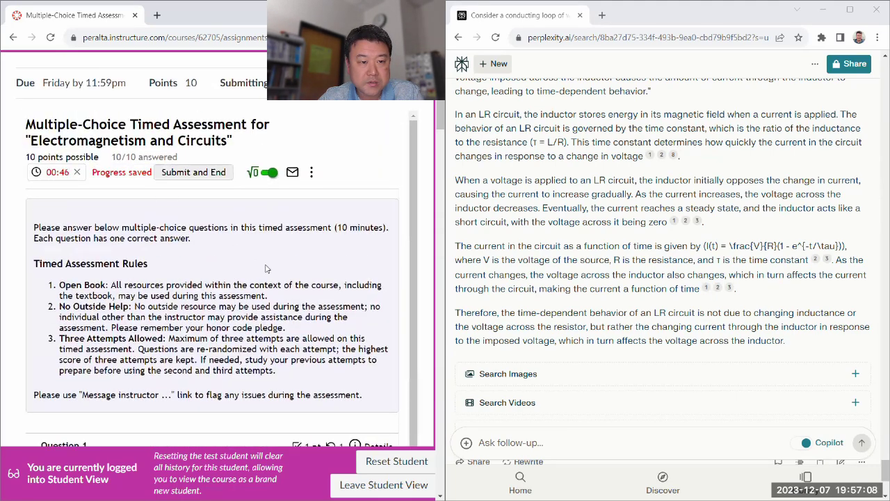
pyautogui.scroll(-20, 395, 256)
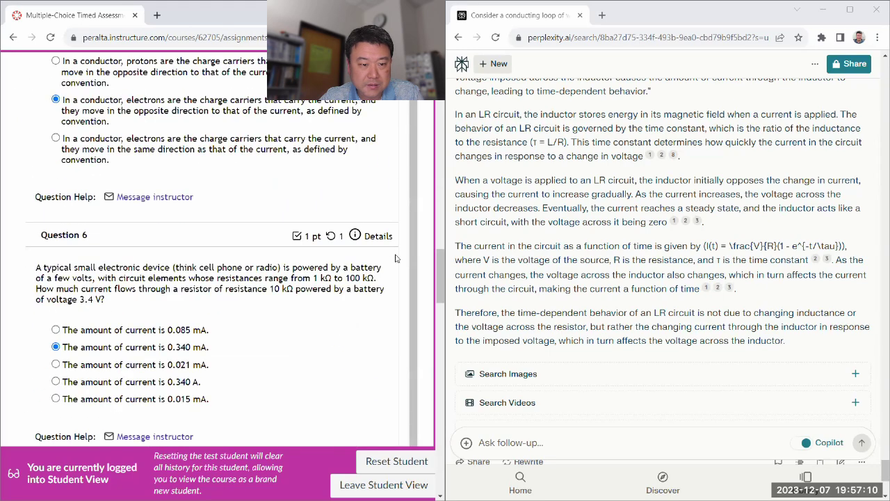
pyautogui.scroll(-15, 395, 257)
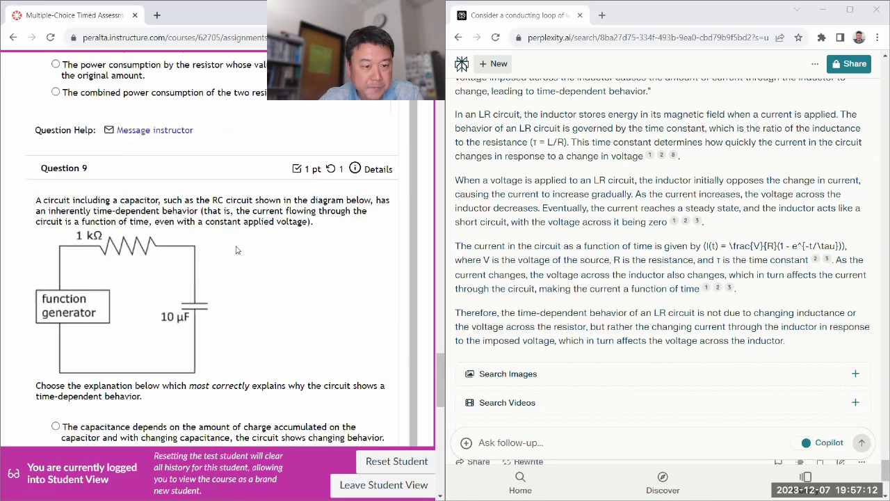
pyautogui.scroll(-2, 236, 250)
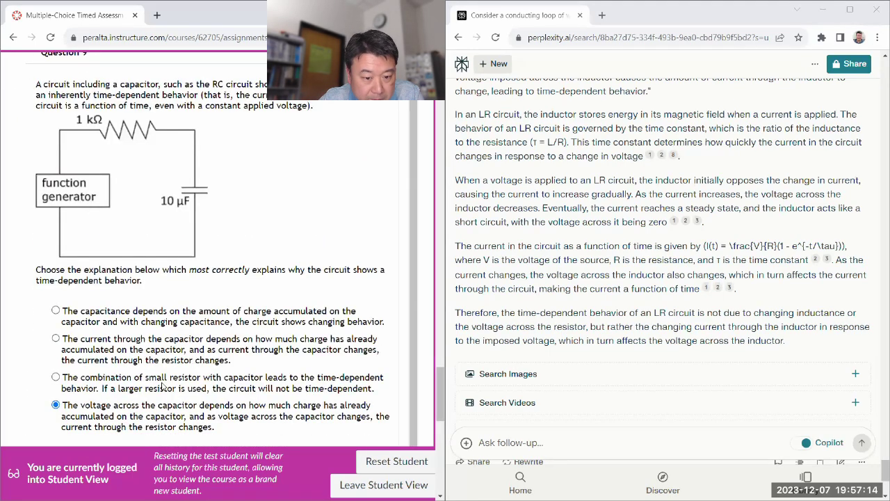
pyautogui.scroll(1, 106, 398)
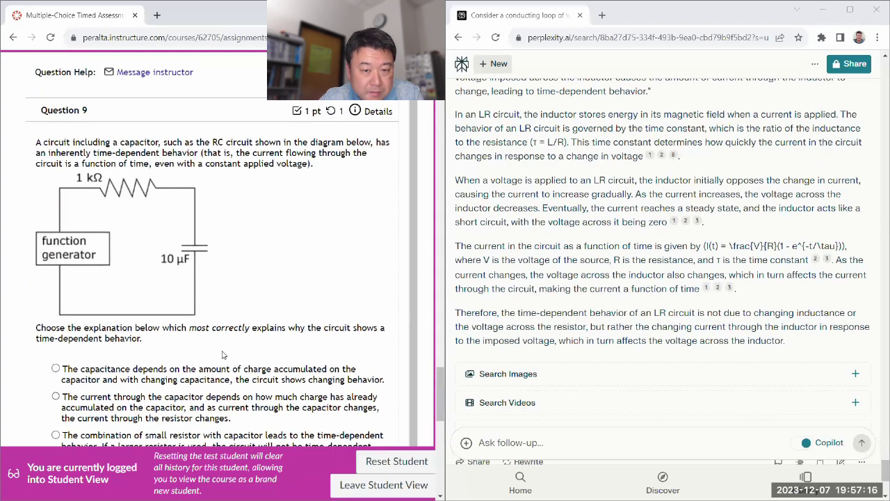
pyautogui.scroll(-1, 226, 348)
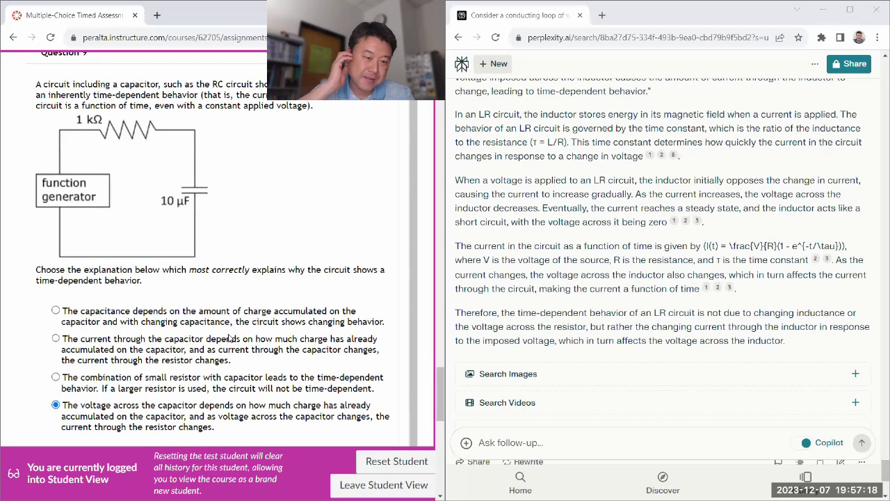
pyautogui.scroll(1, 230, 339)
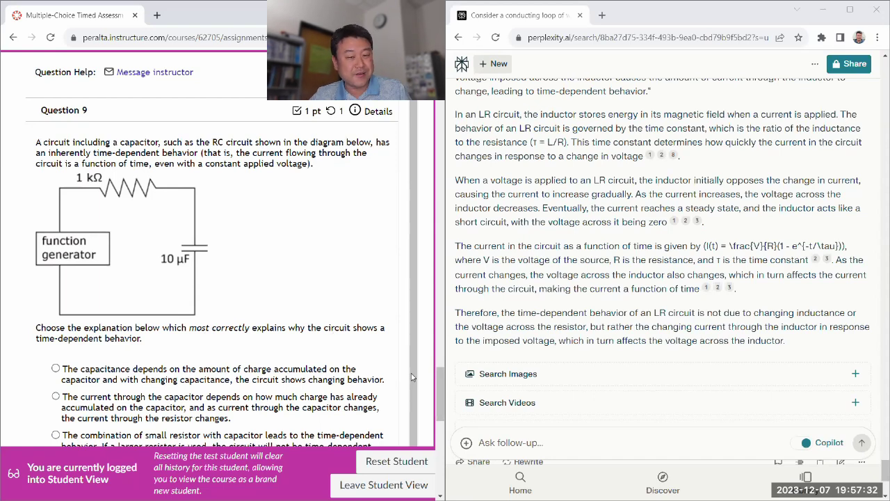
# End the timed assessment and open the attempt's work in the gradebook at Question 1.
pyautogui.moveTo(442, 386)
pyautogui.mouseDown()
pyautogui.moveTo(443, 128)
pyautogui.moveTo(453, 74)
pyautogui.moveTo(439, 153)
pyautogui.moveTo(437, 393)
pyautogui.mouseUp()
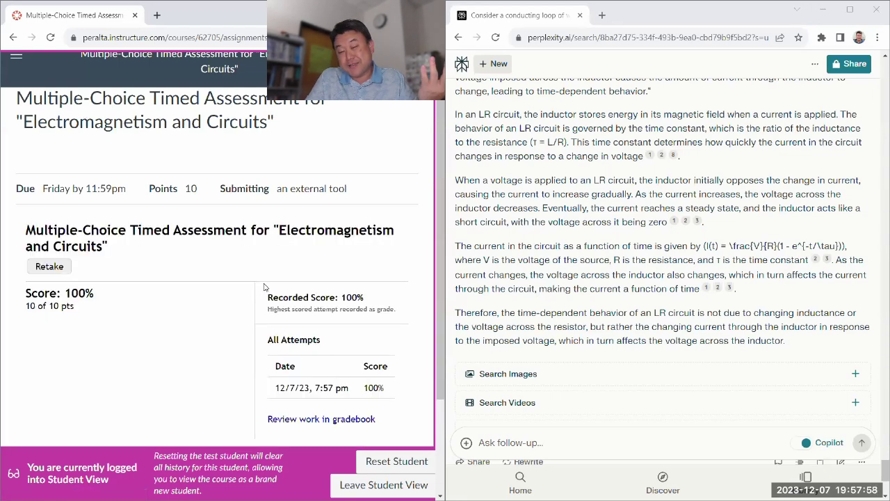
pyautogui.click(323, 419)
pyautogui.scroll(-5, 381, 267)
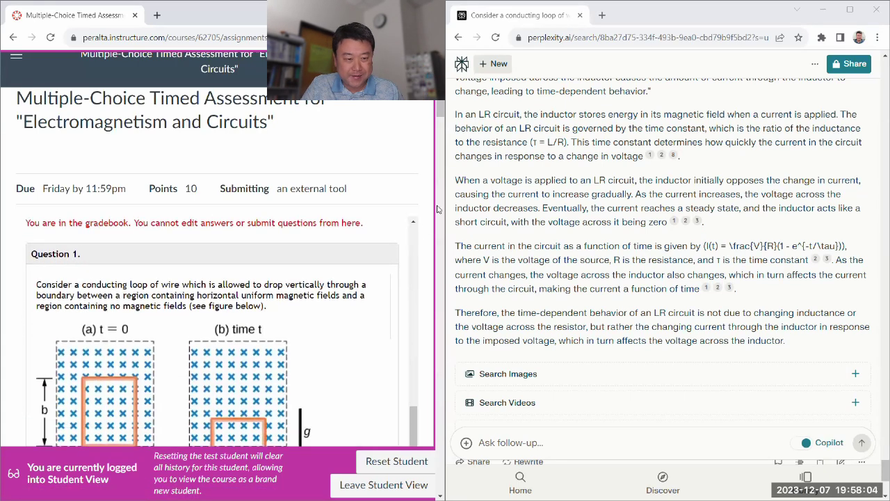
pyautogui.scroll(-3, 432, 186)
pyautogui.scroll(1, 430, 185)
# Return to the beginning of the Perplexity thread, make it shareable with its link copied, and close the access options.
pyautogui.moveTo(884, 470); pyautogui.dragTo(864, 74)
pyautogui.click(853, 64)
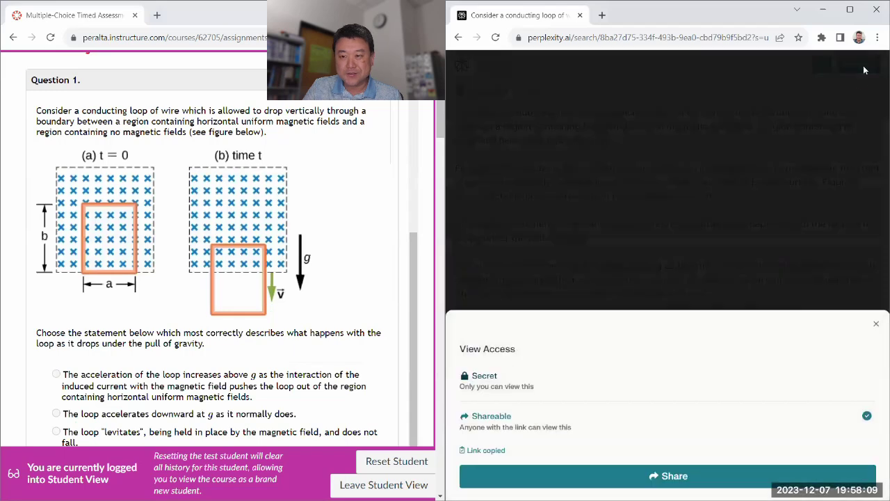
pyautogui.click(855, 307)
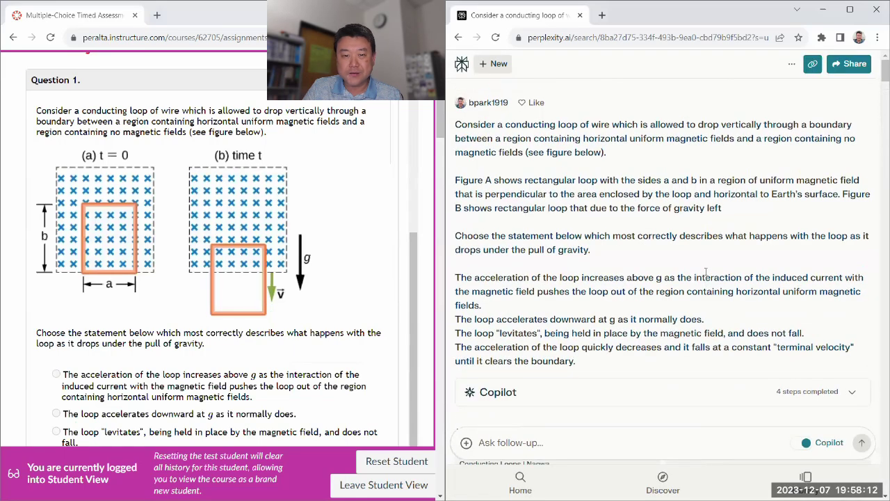
# Compare the gradebook's answers to Questions 1 and 2 with Perplexity's responses on the falling loop and the hand-cranked motor.
pyautogui.scroll(-1, 706, 272)
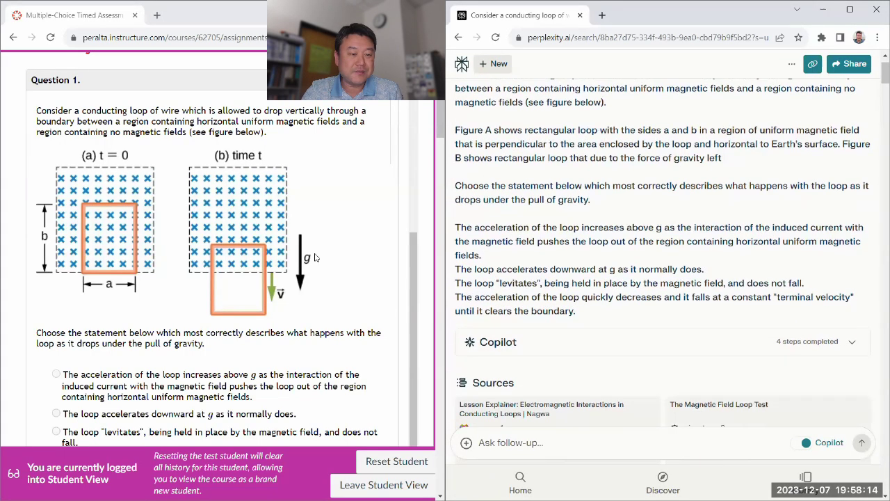
pyautogui.scroll(-1, 399, 230)
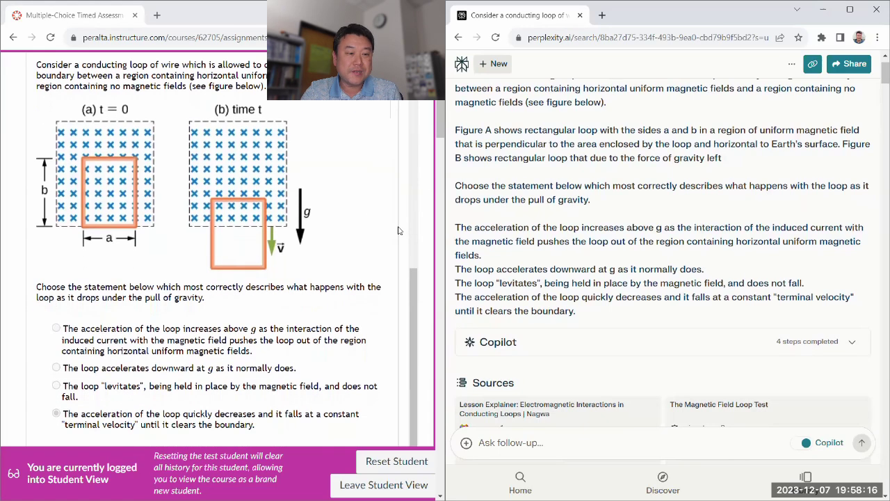
pyautogui.scroll(-4, 620, 317)
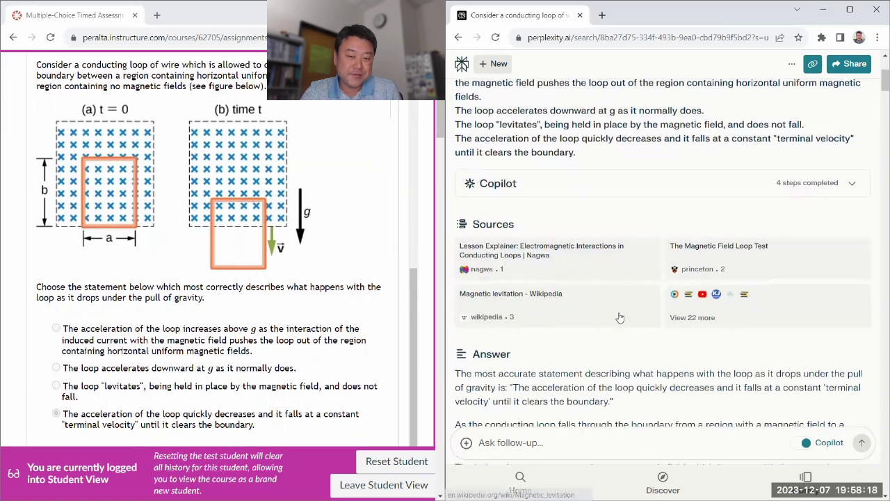
pyautogui.scroll(-3, 620, 316)
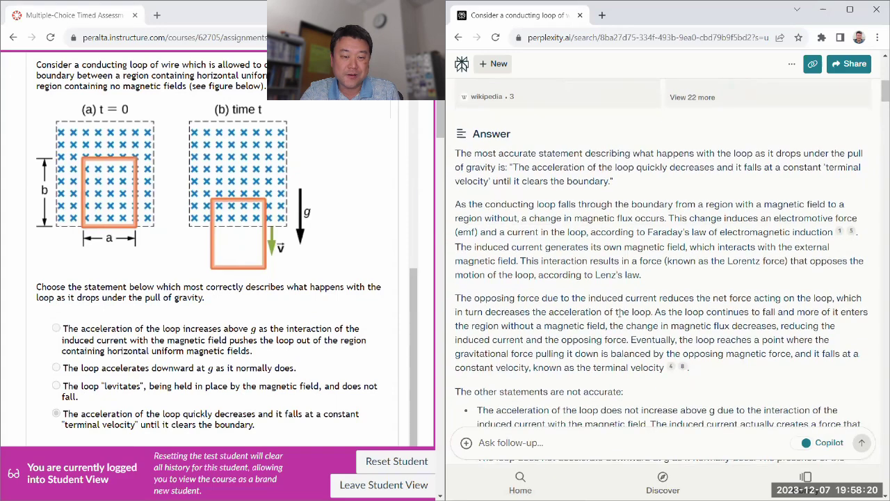
pyautogui.scroll(-7, 620, 317)
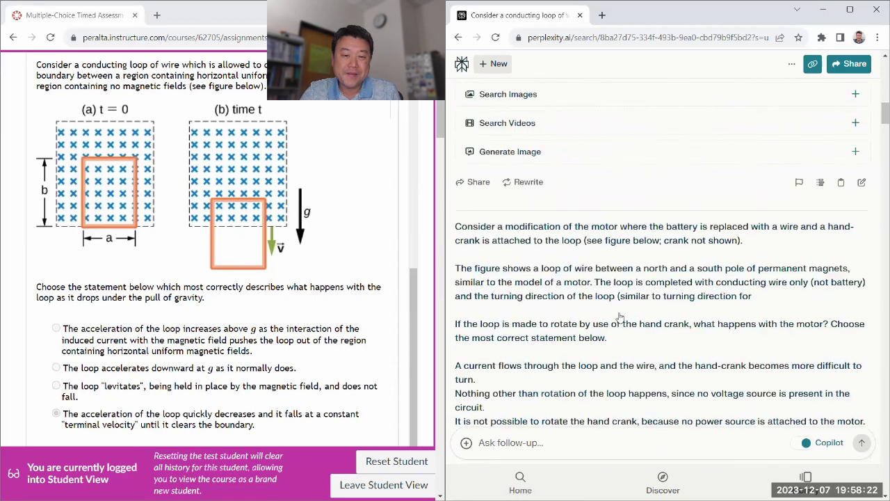
pyautogui.scroll(-2, 620, 317)
pyautogui.scroll(-5, 278, 333)
pyautogui.scroll(-2, 279, 334)
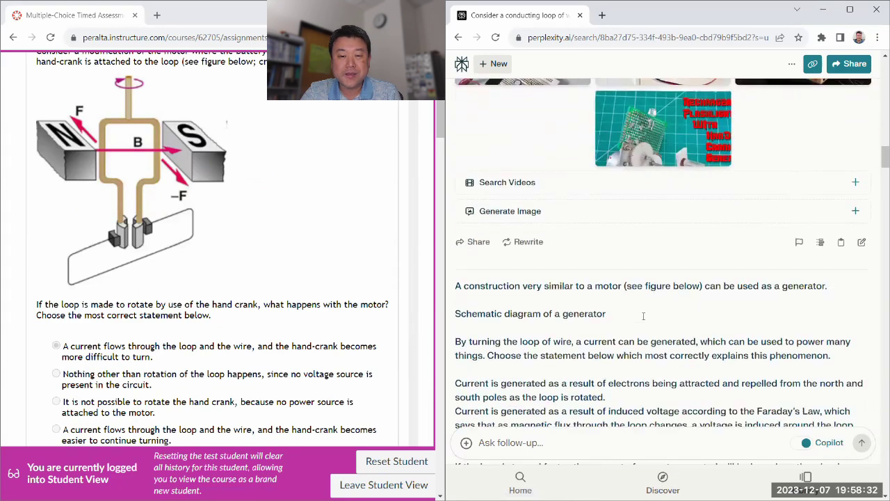
# Compare the gradebook's answers to Questions 3 and 4 with Perplexity's responses on the generator and the negative sign in Faraday's law.
pyautogui.scroll(-6, 303, 352)
pyautogui.scroll(-1, 303, 352)
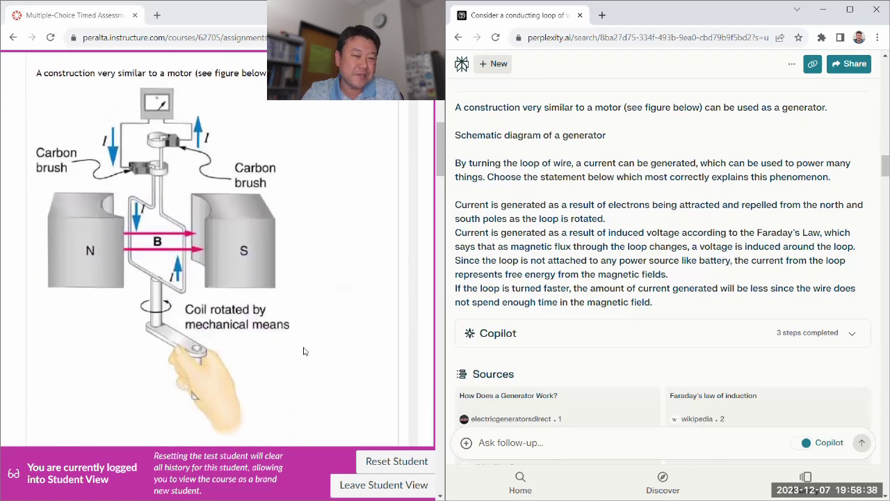
pyautogui.scroll(-3, 303, 351)
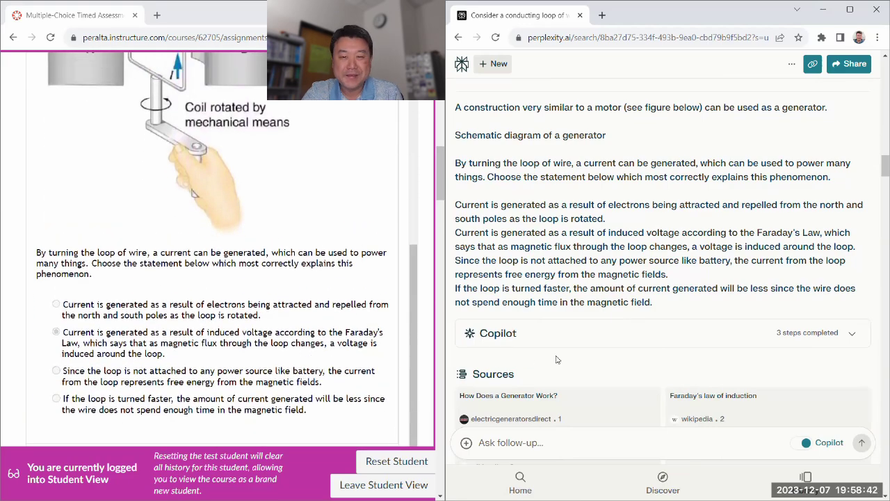
pyautogui.scroll(-5, 556, 359)
pyautogui.scroll(-1, 557, 359)
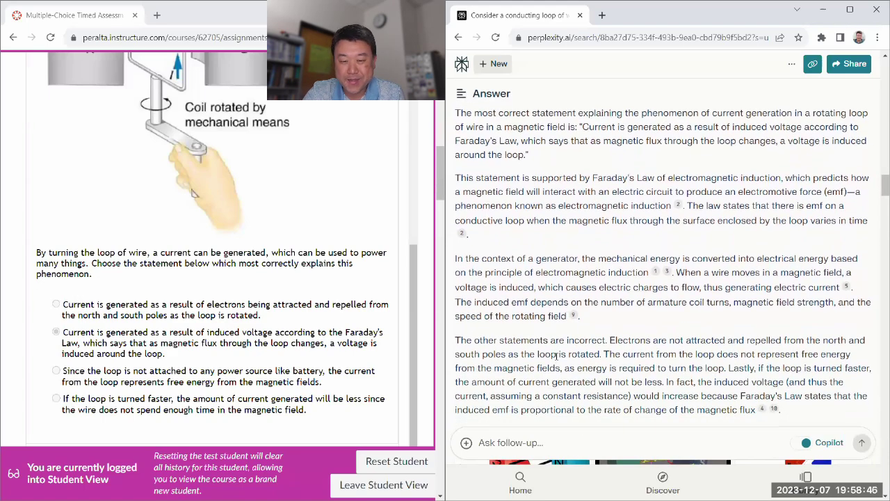
pyautogui.scroll(-5, 557, 356)
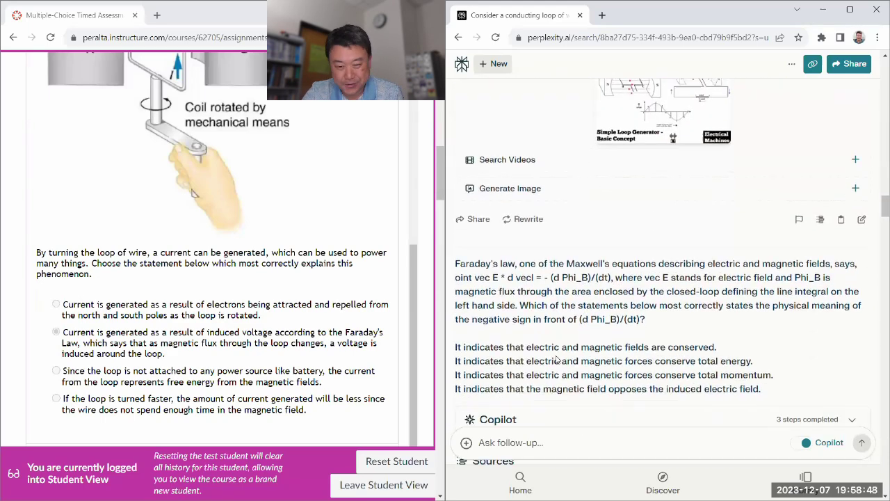
pyautogui.scroll(-3, 557, 359)
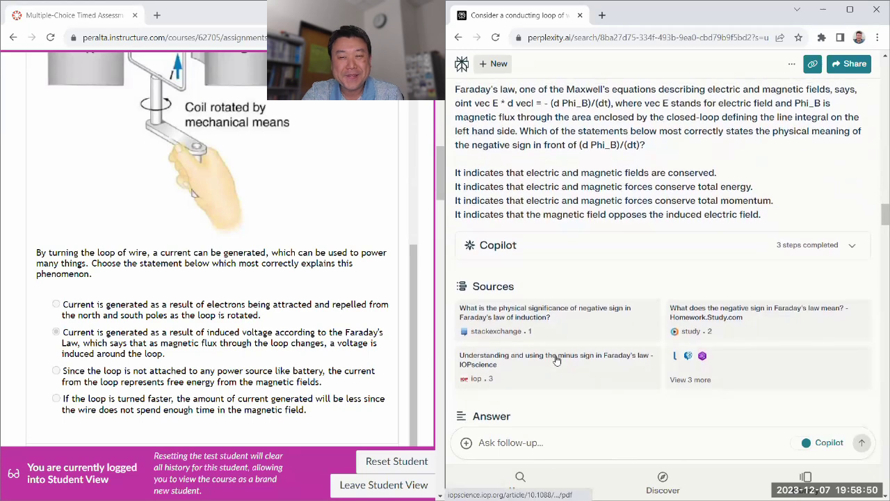
pyautogui.scroll(-6, 282, 310)
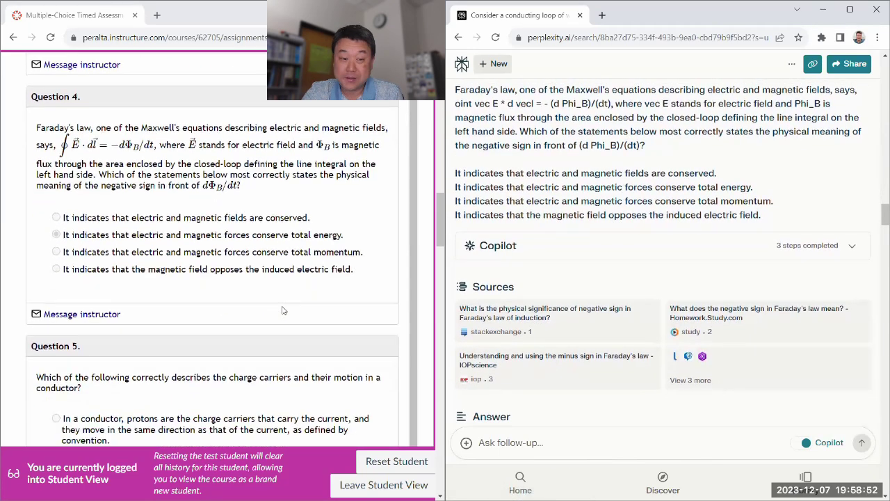
pyautogui.scroll(-1, 165, 251)
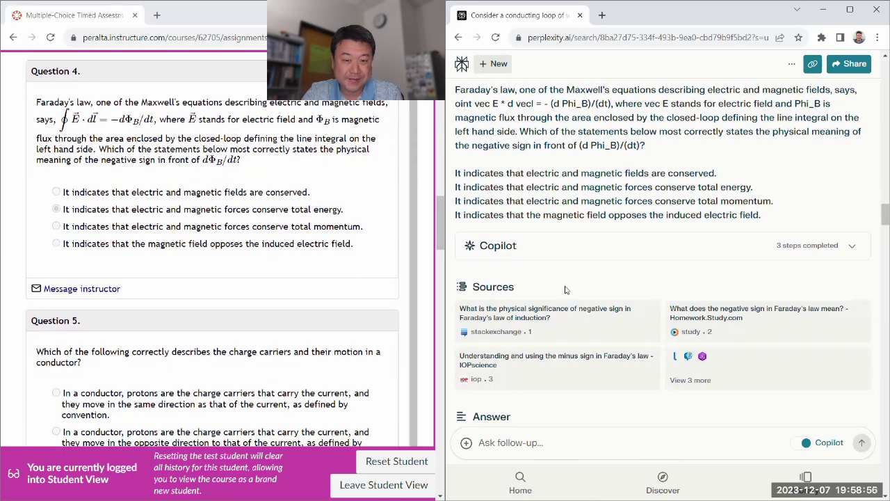
pyautogui.scroll(-5, 565, 289)
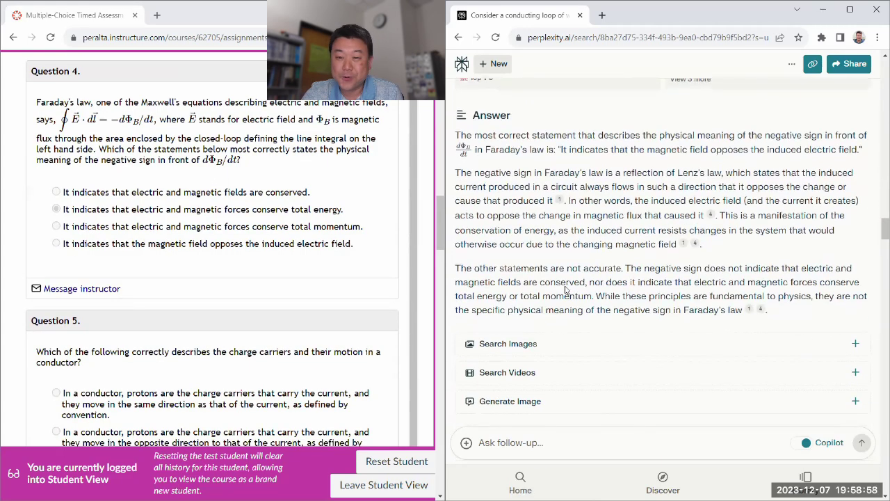
# Compare the gradebook's answers to Questions 5 and 6 with Perplexity's responses on charge carriers and the current through the 10 kΩ resistor.
pyautogui.scroll(-5, 565, 290)
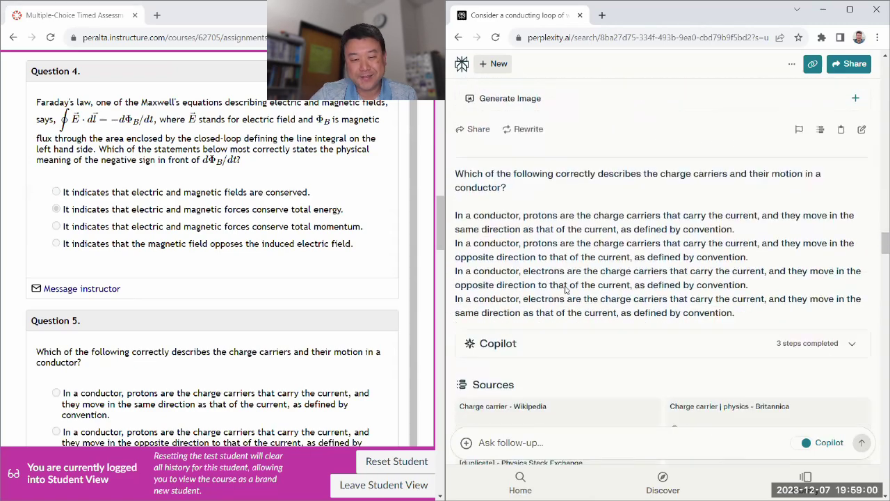
pyautogui.scroll(-1, 565, 290)
pyautogui.scroll(-3, 322, 296)
pyautogui.click(322, 295)
pyautogui.scroll(-1, 322, 295)
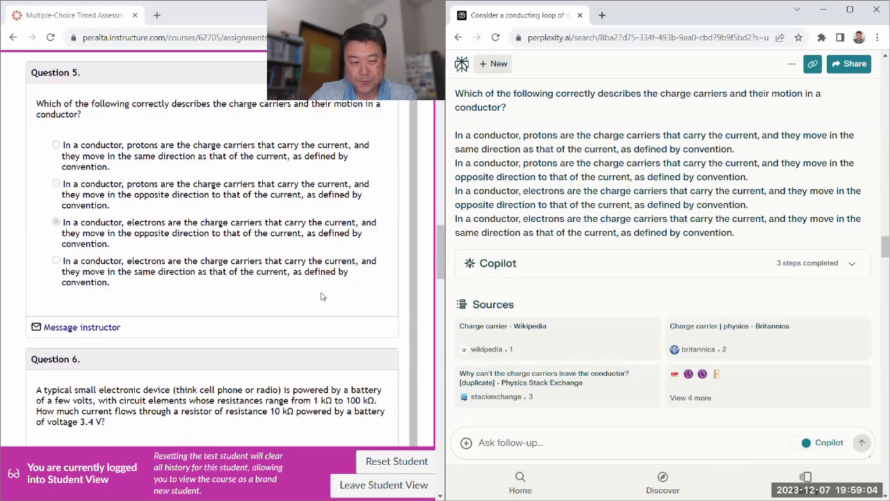
pyautogui.scroll(-5, 322, 297)
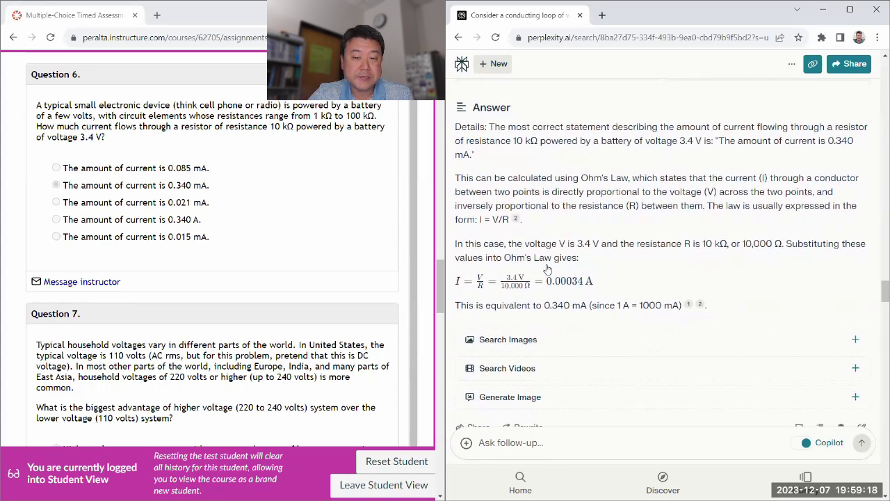
# Compare the gradebook's answer to Question 7 with Perplexity's response on the biggest advantage of higher household voltage.
pyautogui.scroll(-3, 314, 279)
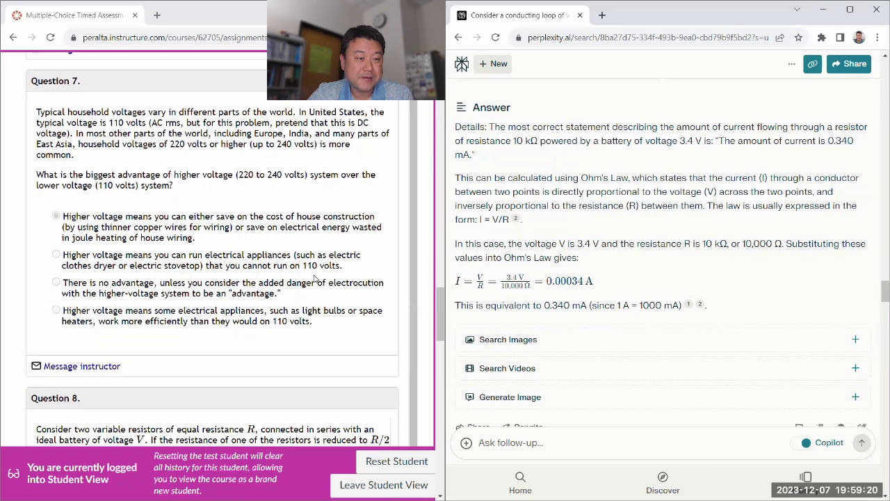
pyautogui.write('Typical household voltages vary in different parts of the world. In United States, the typical voltage is 110 volts (AC rms, but for this problem, pretend that this is DC voltage). In most other parts of the world, including Europe, India, and many parts of East Asia, household voltages of 220 volts or higher (up to 240 volts) is more common.  What is the biggest advantage of higher voltage (220 to 240 volts) system over the lower voltage (110 volts) system?  Higher voltage means you can either save on the cost of house construction (by using thinner copper wires for wiring) or save on electrical energy wasted in joule heating of house wiring. Higher voltage means you can run electrical appliances (such as electric clothes dryer or electric stovetop) that you cannot run on 110 volts. There is no advantage, unless you consider the added danger of electrocution with the higher-voltage system to be an "advantage." Higher voltage means some electrical appliances, such as light bulbs or space heaters, work more efficiently than they would on 110 volts.')
pyautogui.press('Return')
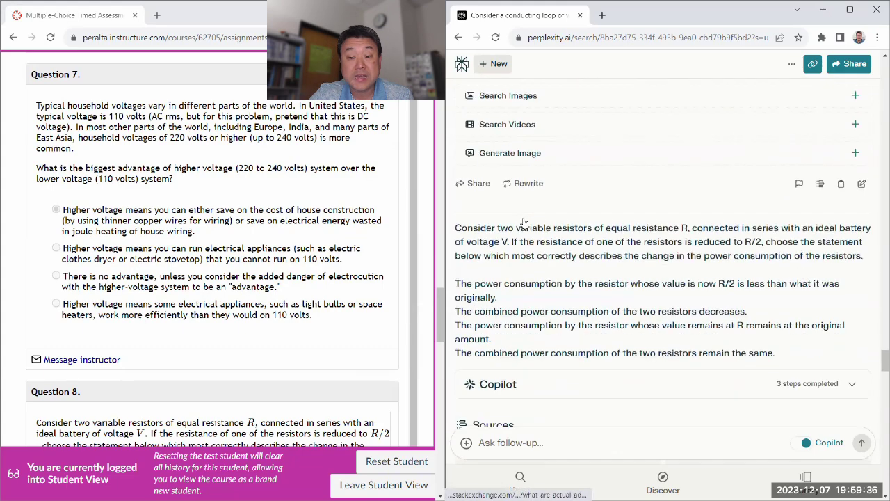
# Compare the Question 8 answer with Perplexity's response on series resistor power consumption, highlighting the battery voltage V in the question text.
pyautogui.scroll(-1, 299, 280)
pyautogui.scroll(-5, 299, 280)
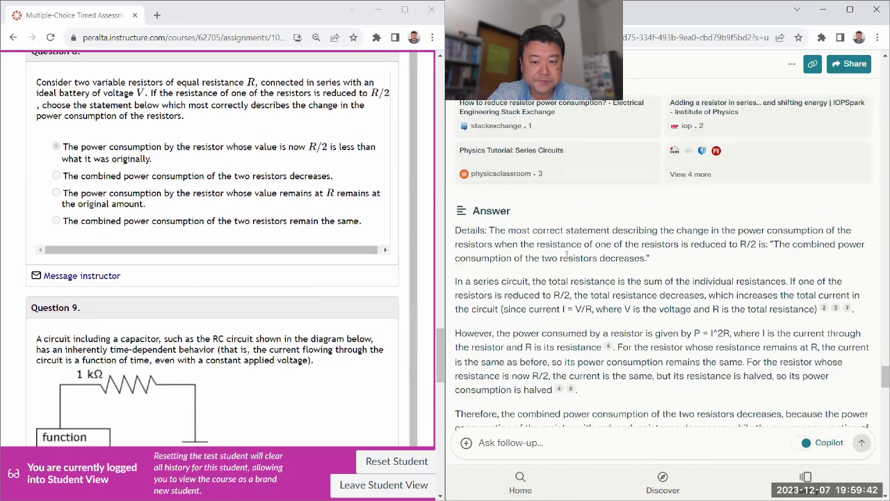
pyautogui.rightClick(567, 257)
pyautogui.click(527, 259)
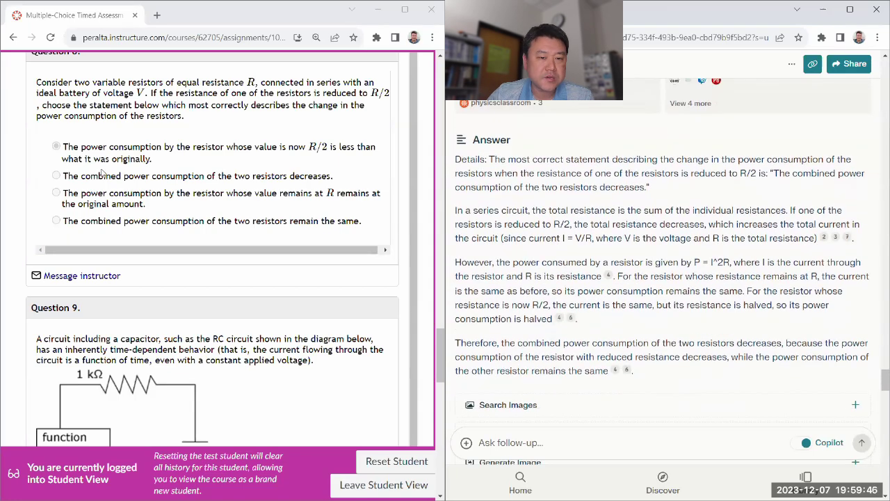
pyautogui.scroll(1, 233, 169)
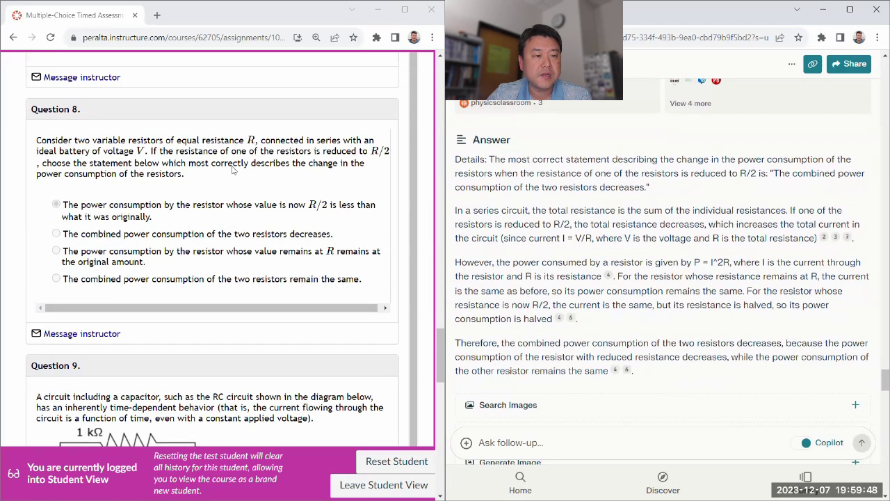
pyautogui.scroll(-1, 233, 169)
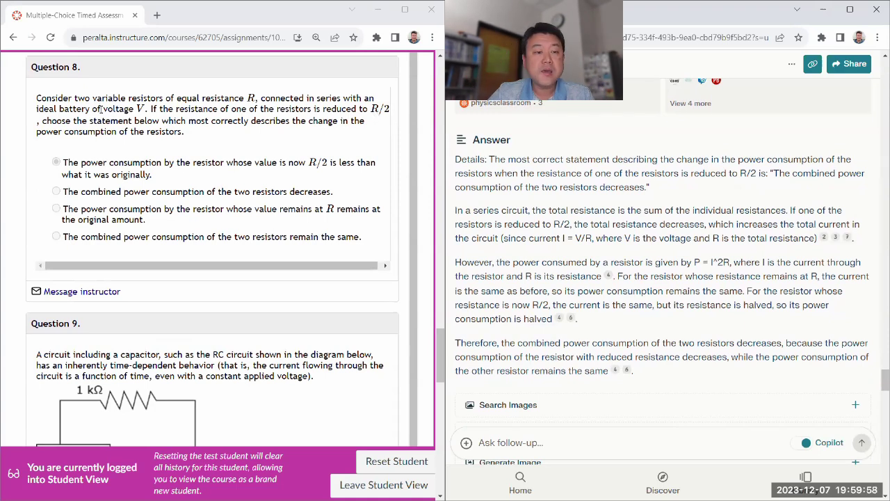
pyautogui.moveTo(101, 110); pyautogui.dragTo(147, 111)
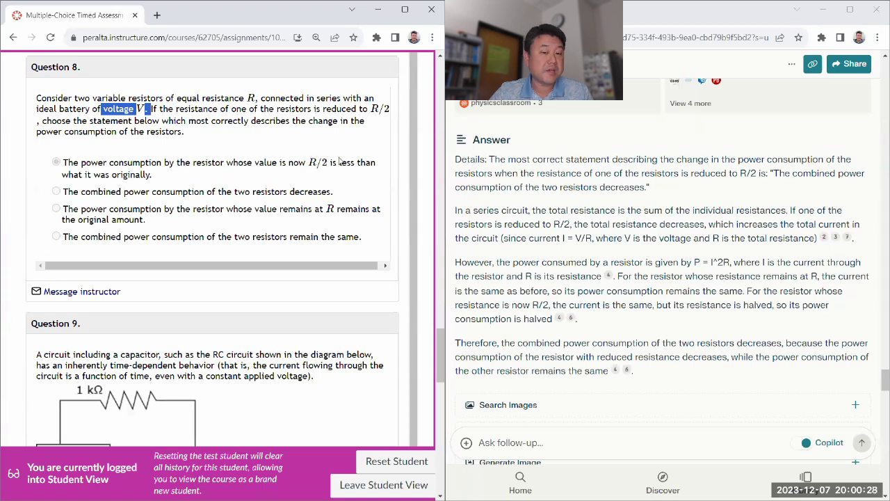
pyautogui.scroll(-1, 261, 182)
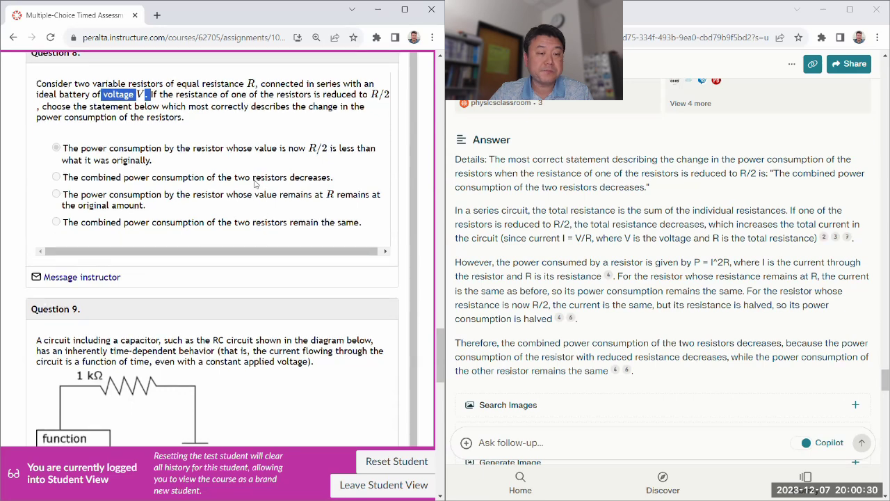
# Compare the gradebook's answer to Question 9 with Perplexity's explanation of the RC circuit's time-dependent behavior.
pyautogui.scroll(-5, 334, 213)
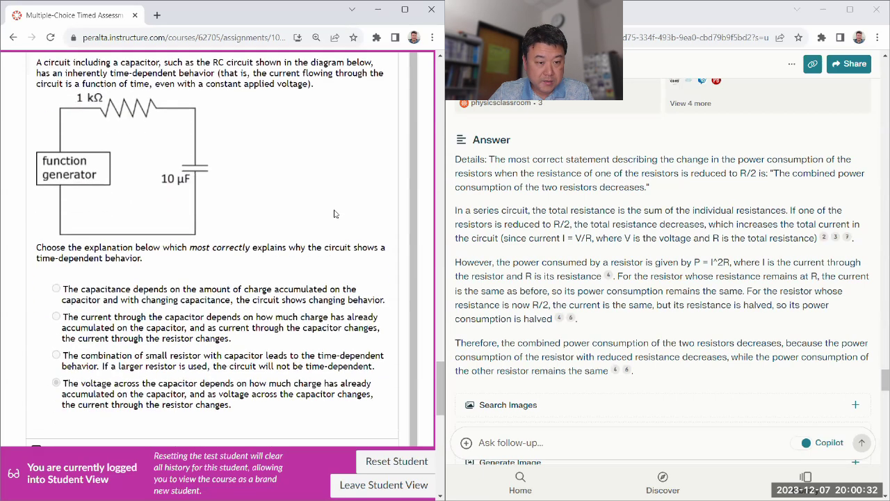
pyautogui.scroll(1, 334, 214)
pyautogui.scroll(-1, 302, 202)
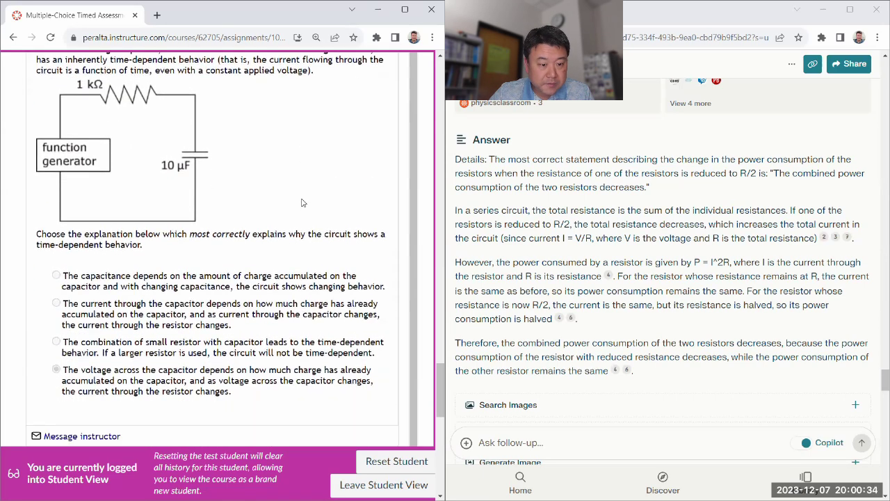
pyautogui.scroll(1, 302, 202)
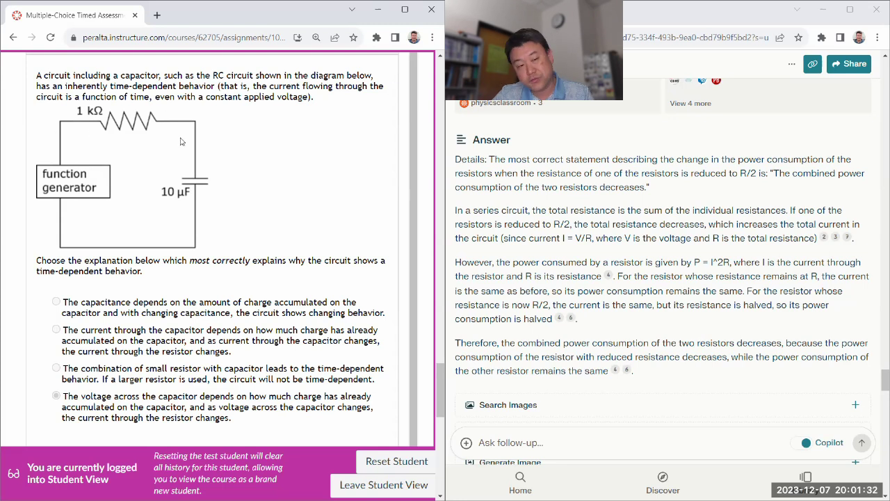
pyautogui.scroll(-2, 295, 186)
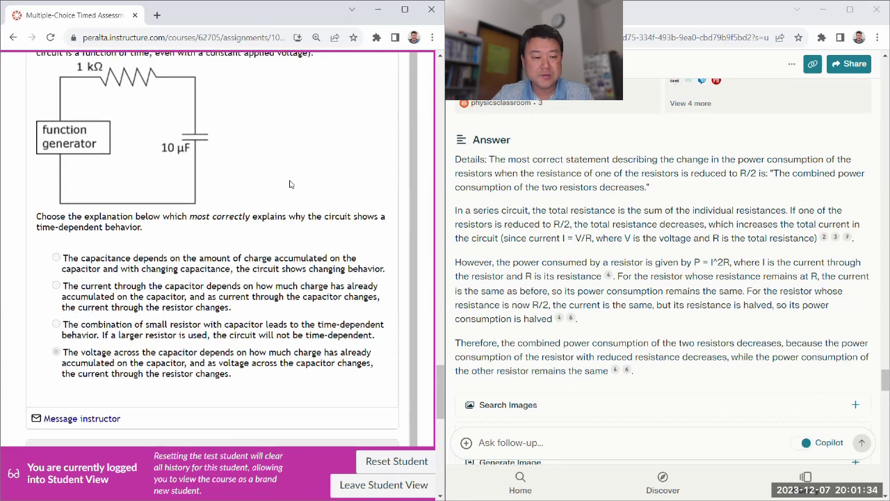
pyautogui.scroll(1, 297, 188)
pyautogui.scroll(-6, 605, 230)
pyautogui.scroll(-7, 605, 230)
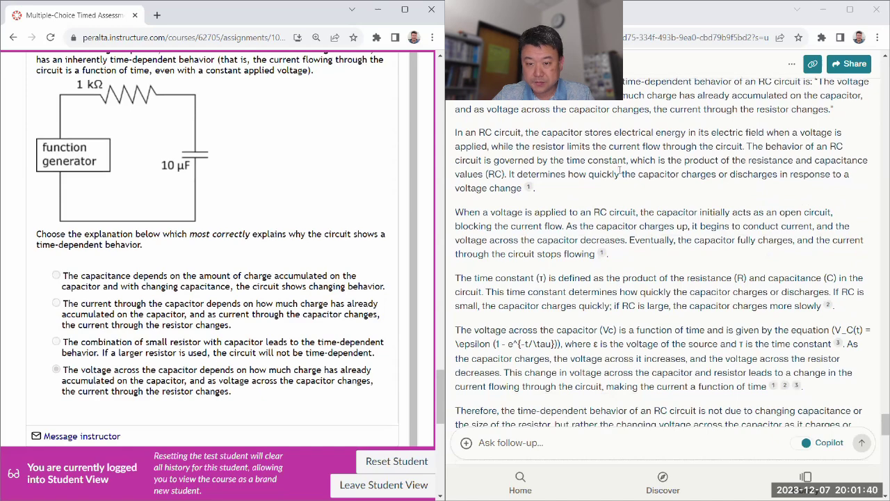
pyautogui.scroll(-4, 626, 251)
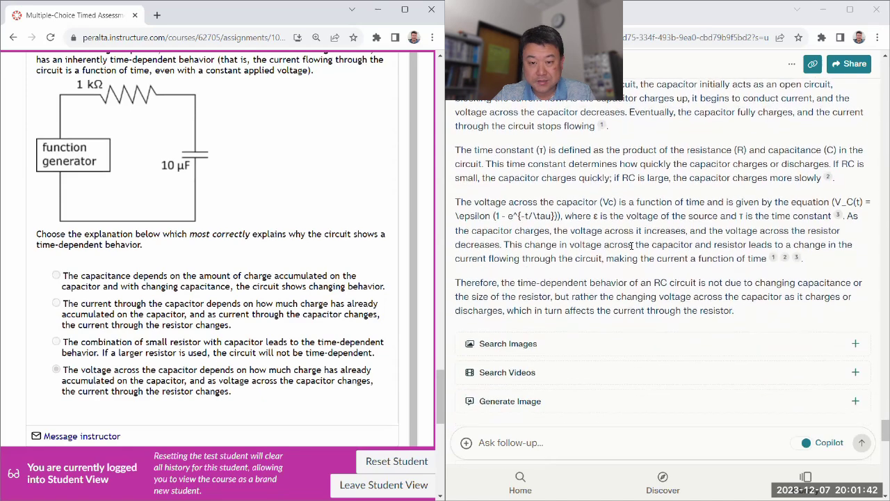
# Bring up Question 10 in both the gradebook and the Perplexity thread and examine the LR circuit diagram and its choices.
pyautogui.scroll(-4, 632, 246)
pyautogui.scroll(-1, 260, 224)
pyautogui.scroll(-5, 260, 224)
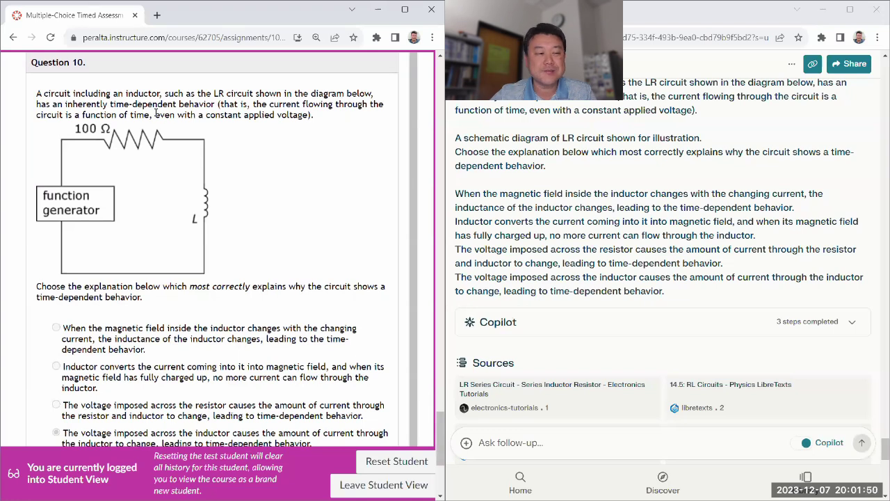
pyautogui.scroll(-1, 143, 163)
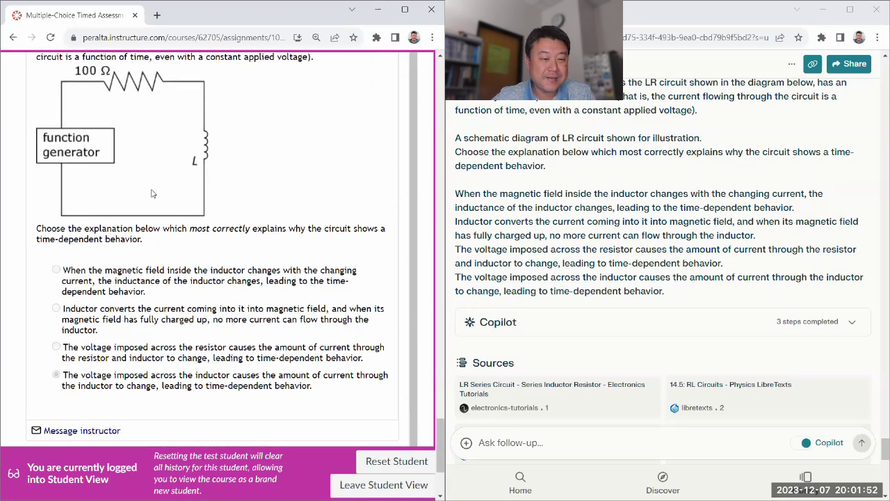
pyautogui.scroll(1, 132, 167)
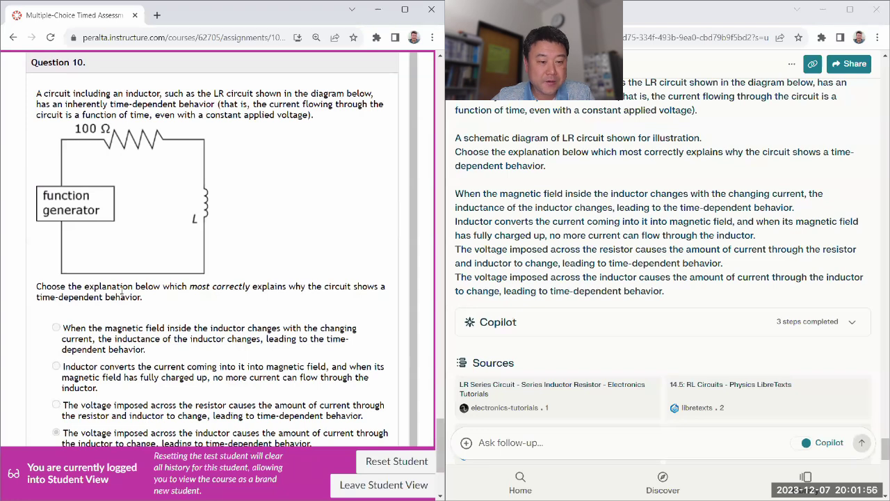
pyautogui.scroll(-1, 138, 289)
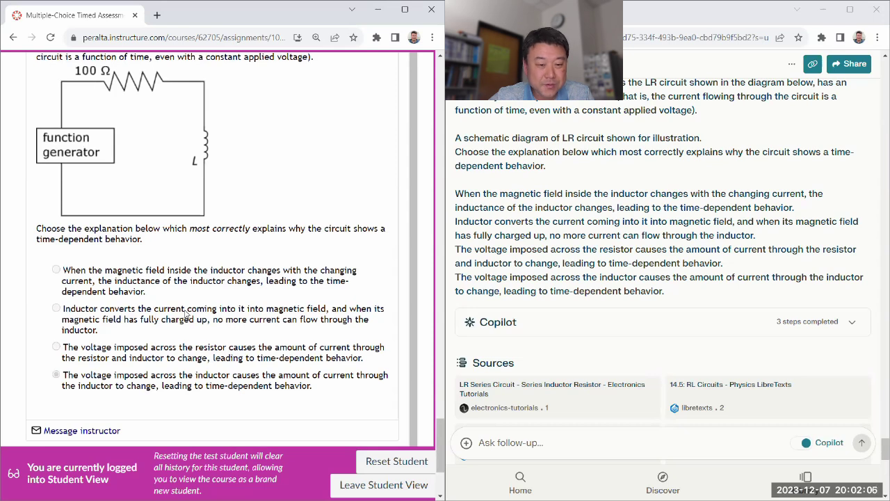
# Highlight in turn the Question 10 choices on converting current into magnetic field, voltage across the resistor, and voltage across the inductor.
pyautogui.moveTo(100, 313); pyautogui.dragTo(327, 312)
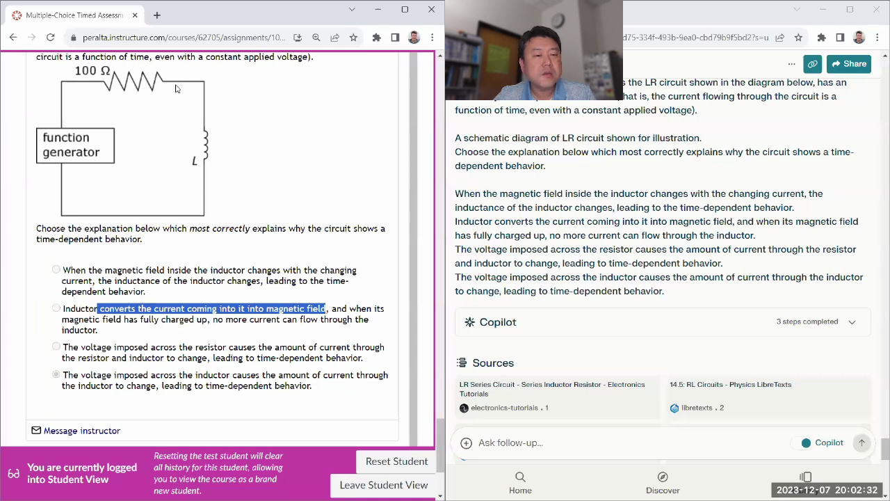
pyautogui.moveTo(371, 362); pyautogui.dragTo(63, 348)
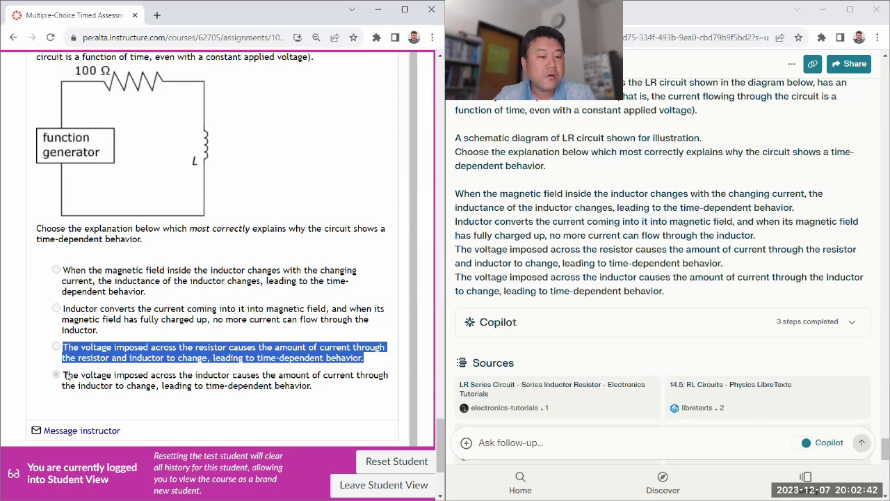
pyautogui.moveTo(64, 376); pyautogui.dragTo(152, 394)
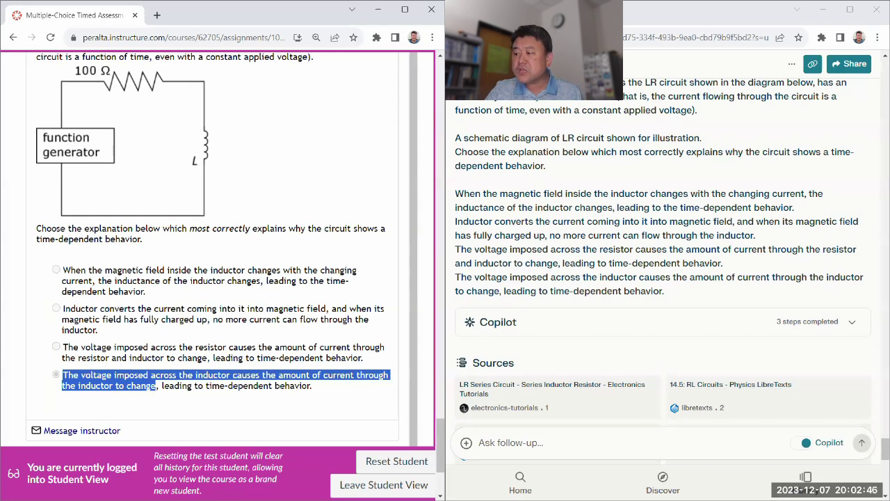
# Annotate the LR circuit in blue with the underlined equation ΔV = L · dI/dt, circling ΔV and boxing dI/dt.
pyautogui.hotkey('ctrl', 'shift', '2')
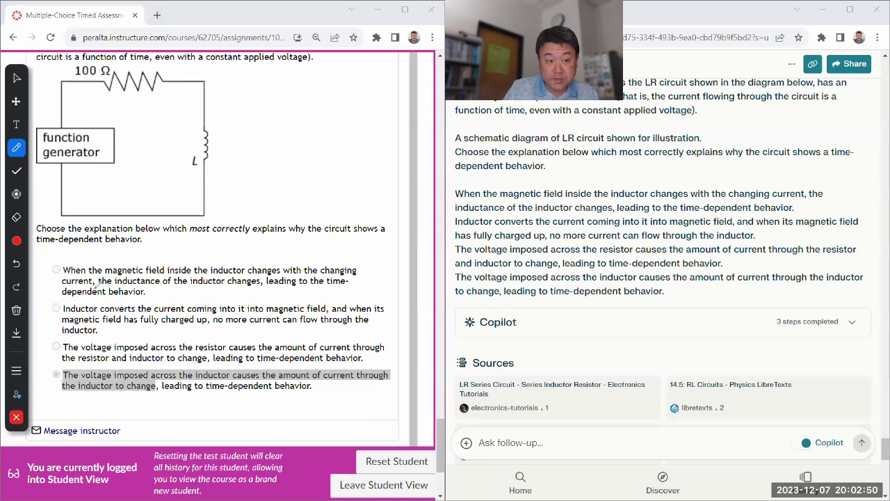
pyautogui.click(17, 238)
pyautogui.click(128, 292)
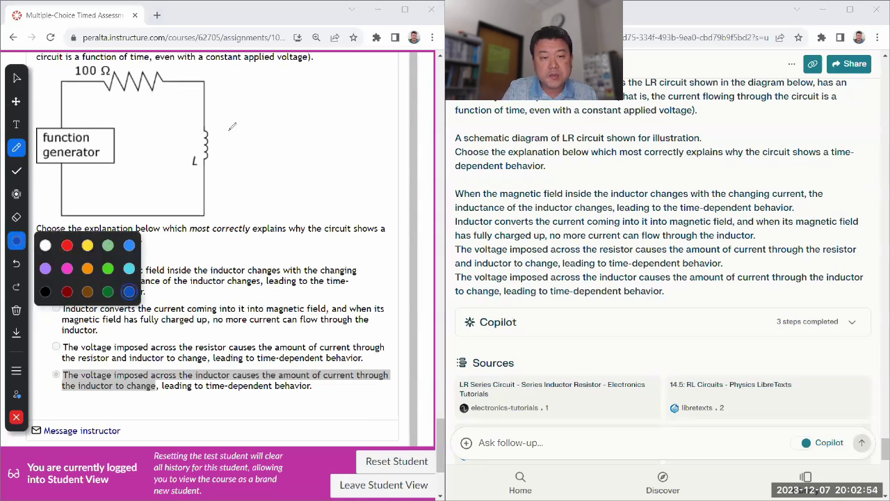
pyautogui.moveTo(228, 138); pyautogui.dragTo(263, 131)
pyautogui.moveTo(254, 136)
pyautogui.mouseDown()
pyautogui.moveTo(283, 138)
pyautogui.moveTo(309, 108)
pyautogui.moveTo(320, 125)
pyautogui.moveTo(311, 144)
pyautogui.mouseUp()
pyautogui.moveTo(321, 129); pyautogui.dragTo(322, 144)
pyautogui.moveTo(317, 136); pyautogui.dragTo(327, 135)
pyautogui.moveTo(233, 170); pyautogui.dragTo(333, 151)
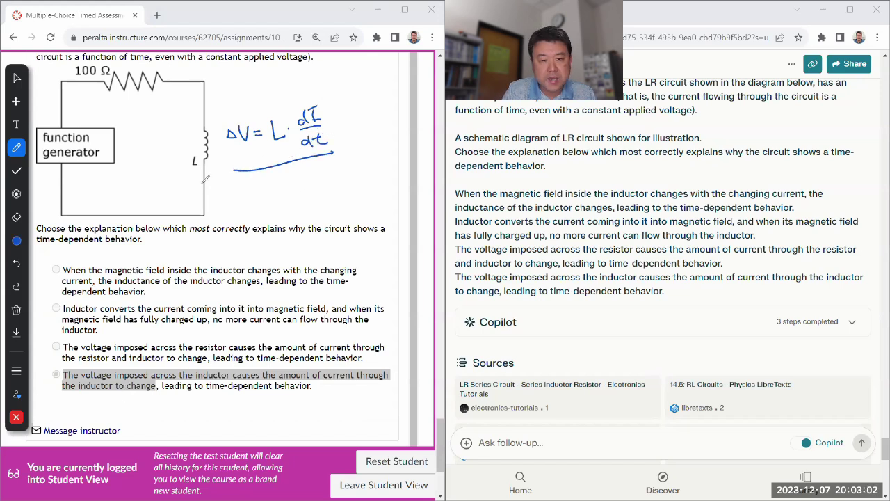
pyautogui.moveTo(241, 116)
pyautogui.mouseDown()
pyautogui.moveTo(222, 129)
pyautogui.moveTo(245, 116)
pyautogui.mouseUp()
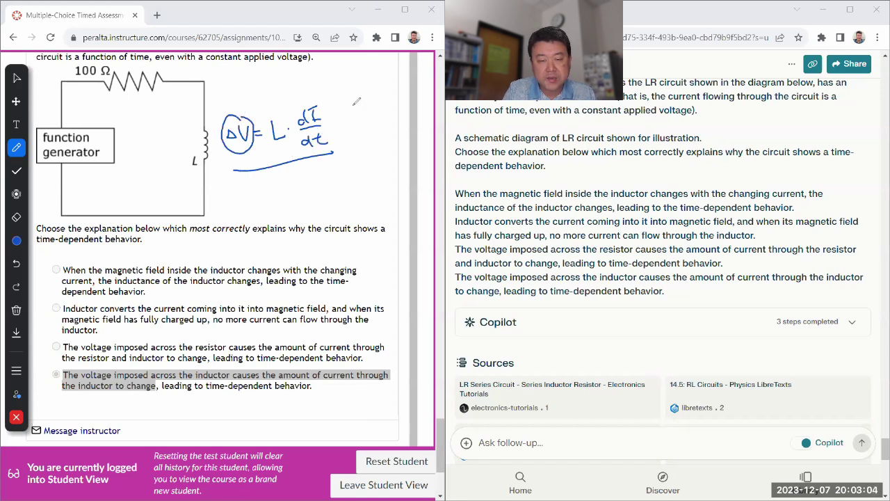
pyautogui.moveTo(295, 101)
pyautogui.mouseDown()
pyautogui.moveTo(306, 160)
pyautogui.moveTo(333, 120)
pyautogui.moveTo(300, 108)
pyautogui.mouseUp()
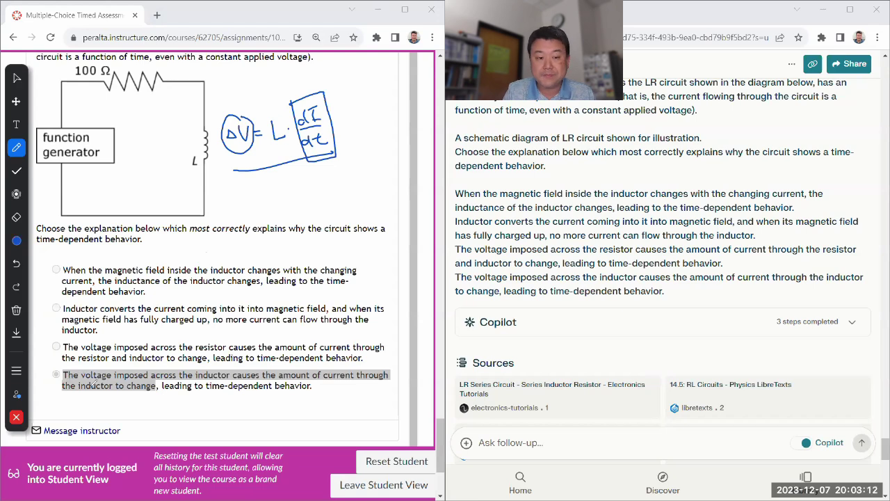
# Clear all pen annotations from the LR circuit and close the annotation tools.
pyautogui.click(17, 78)
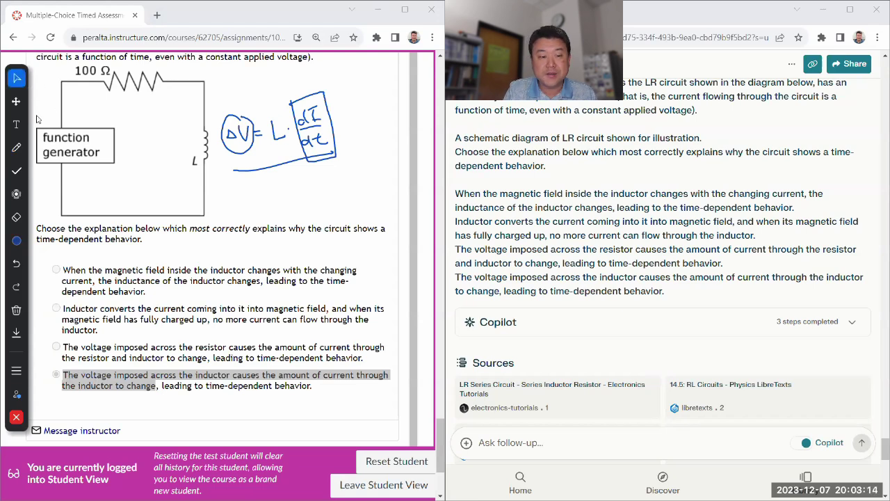
pyautogui.click(25, 311)
pyautogui.click(61, 318)
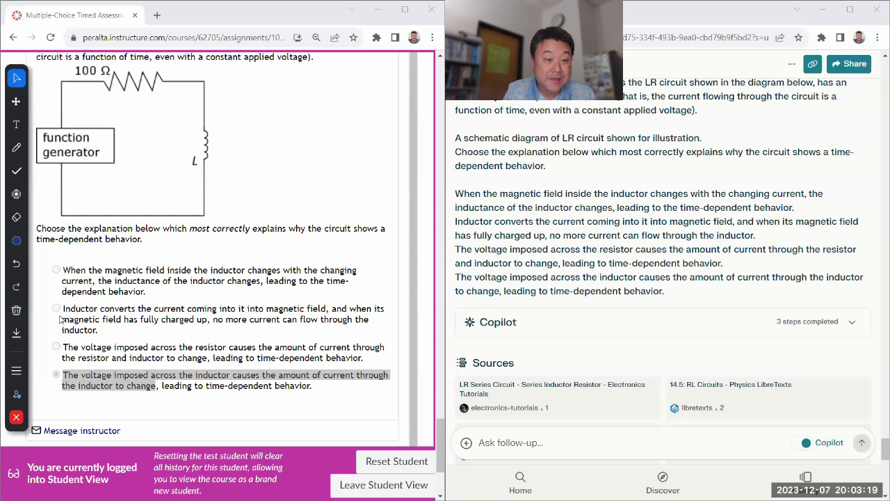
pyautogui.click(14, 418)
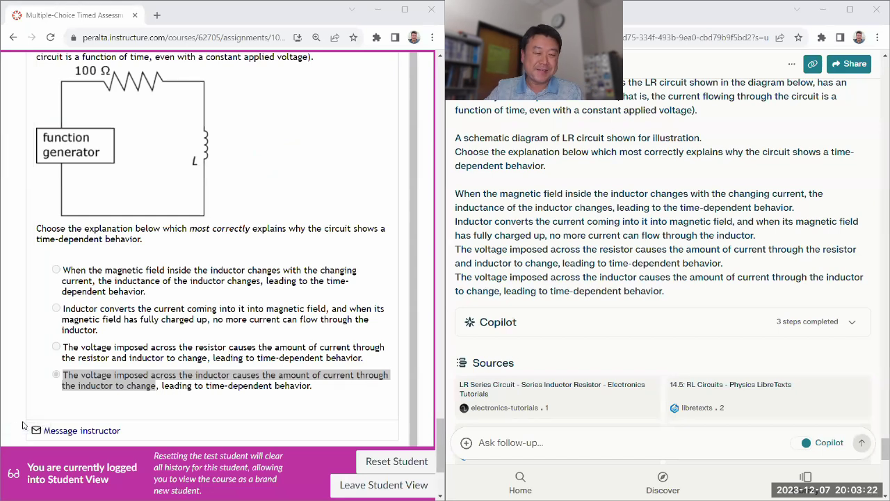
# Deselect the Question 10 text, compare its answer with Perplexity's LR circuit explanation, and reach the end of the graded work.
pyautogui.click(119, 416)
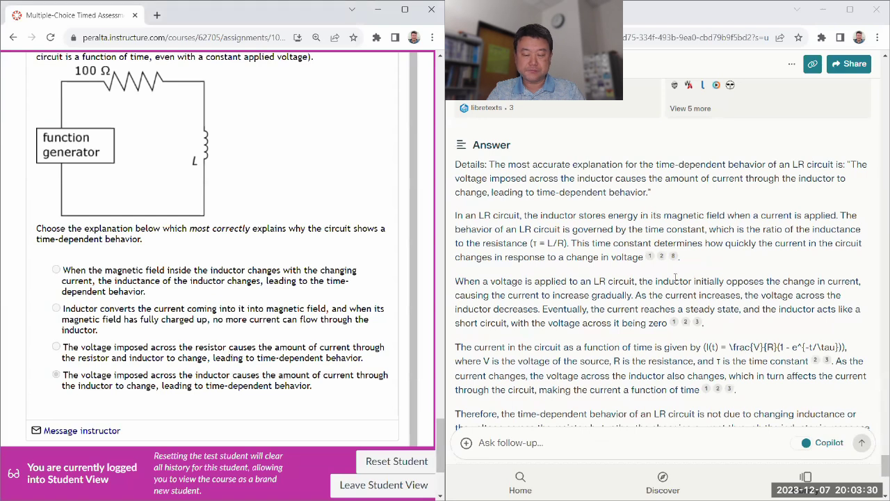
pyautogui.scroll(-1, 626, 272)
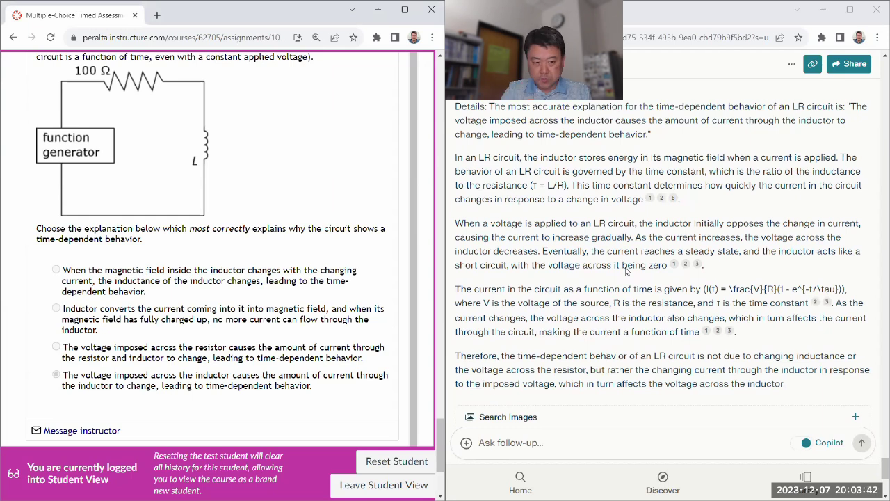
pyautogui.scroll(-3, 34, 135)
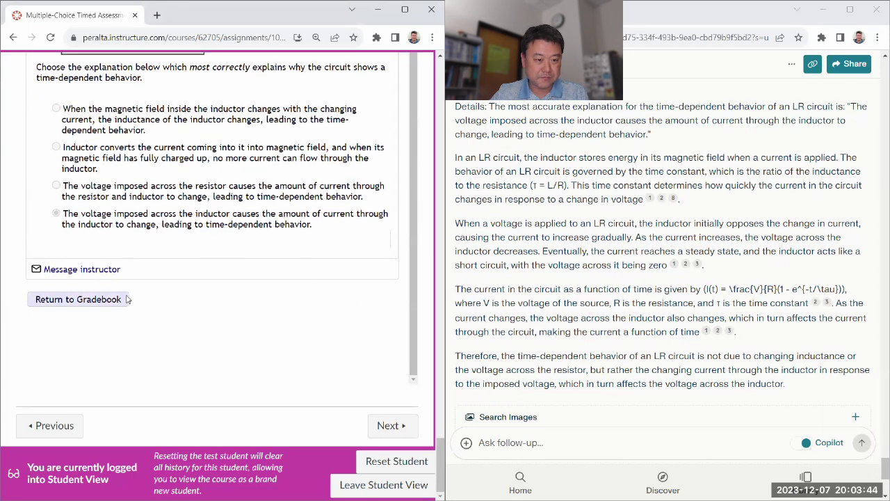
# Reload the assessment page and review its recorded score, previous attempts, rules, and remaining attempts.
pyautogui.scroll(10, 137, 297)
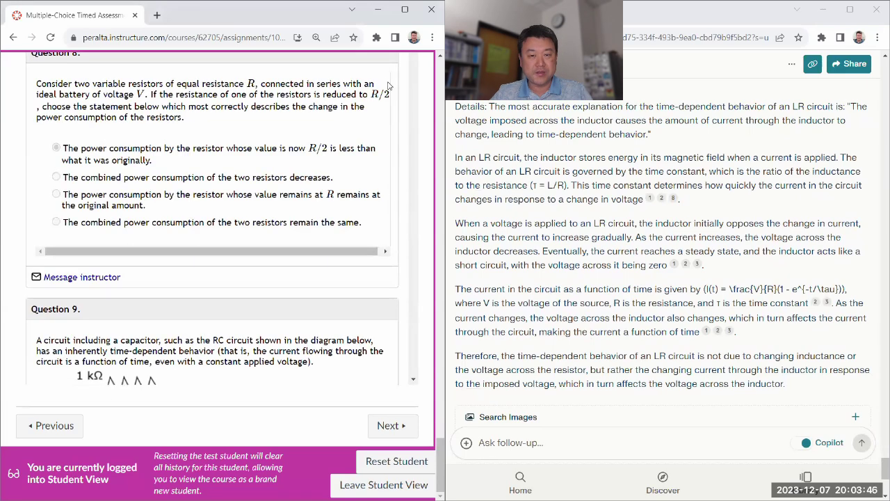
pyautogui.press('F5')
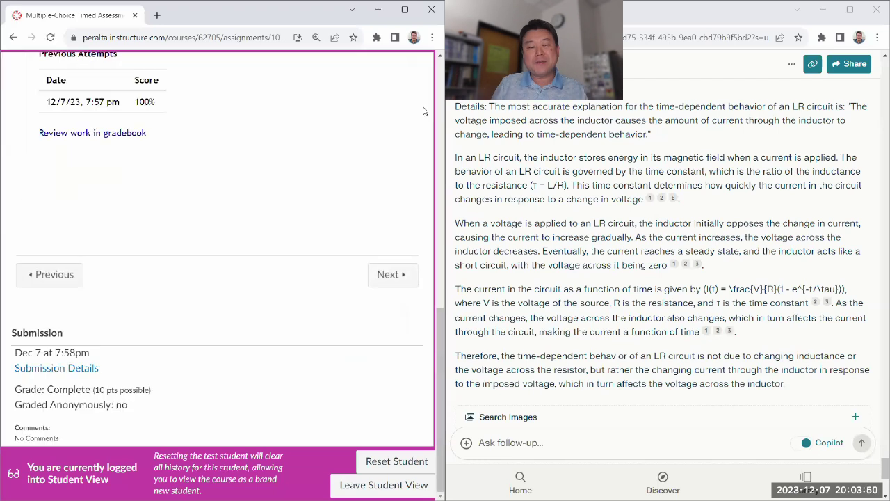
pyautogui.scroll(3, 202, 208)
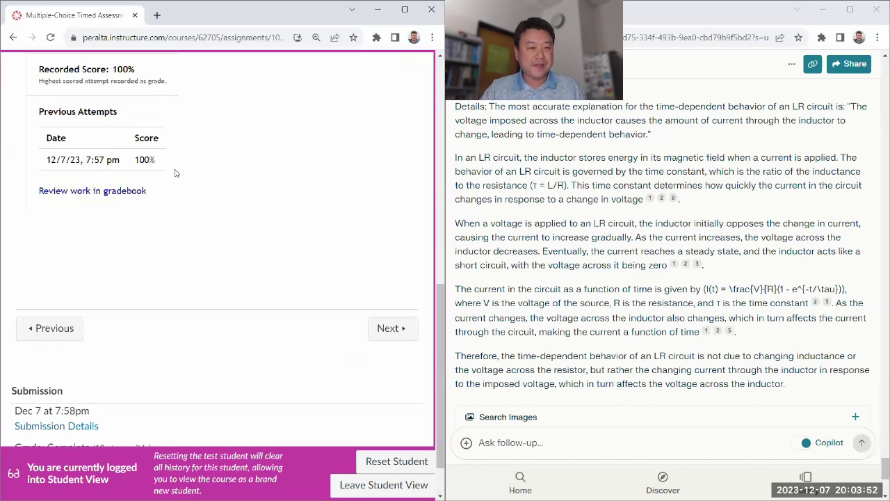
pyautogui.scroll(3, 202, 208)
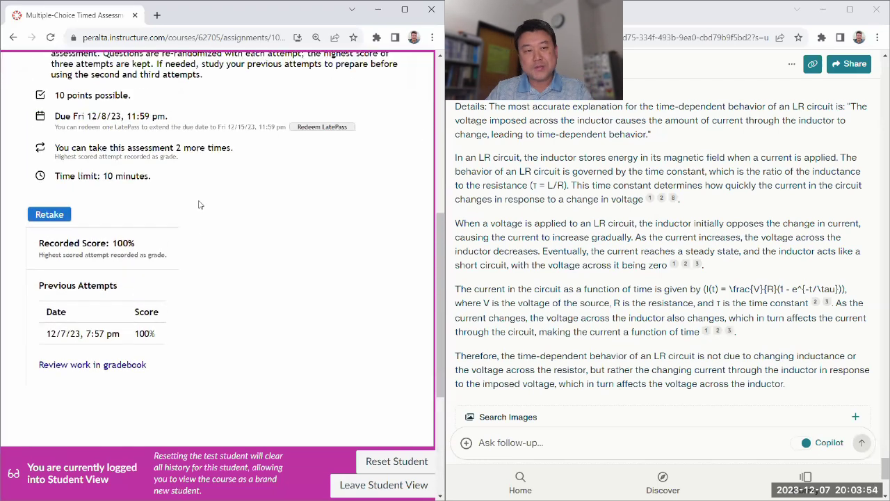
pyautogui.scroll(2, 199, 204)
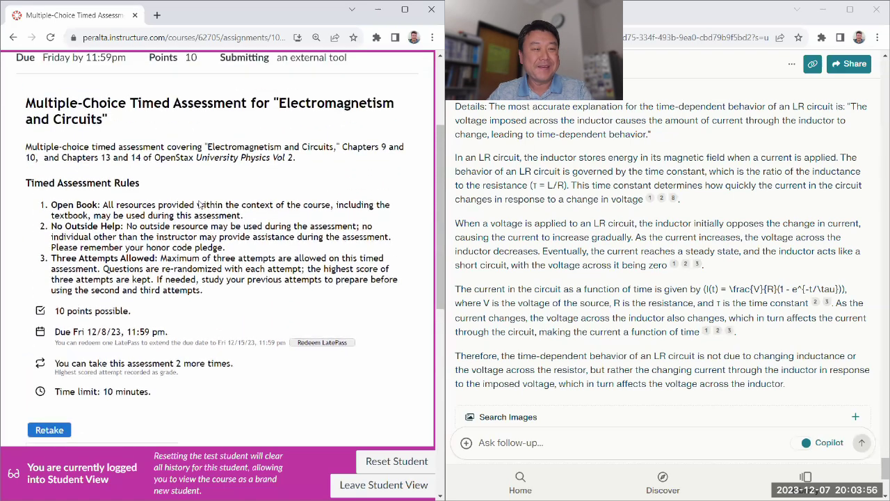
pyautogui.scroll(-2, 199, 205)
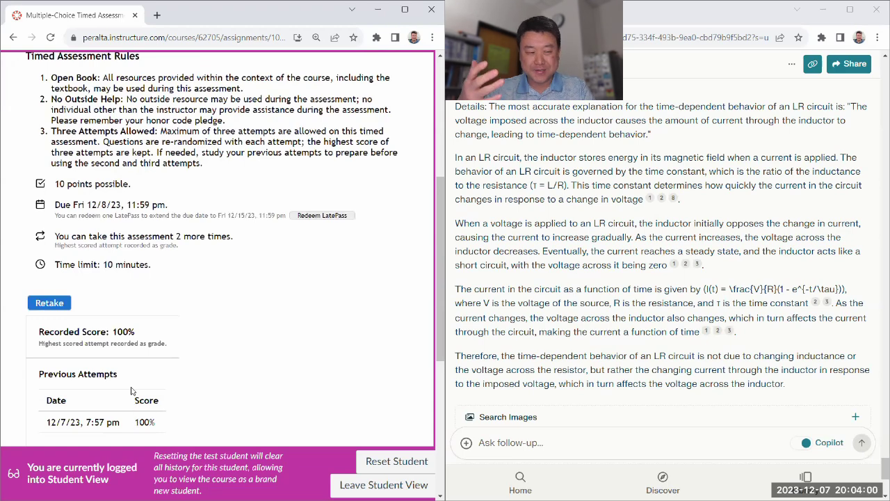
pyautogui.scroll(1, 117, 341)
pyautogui.scroll(1, 117, 343)
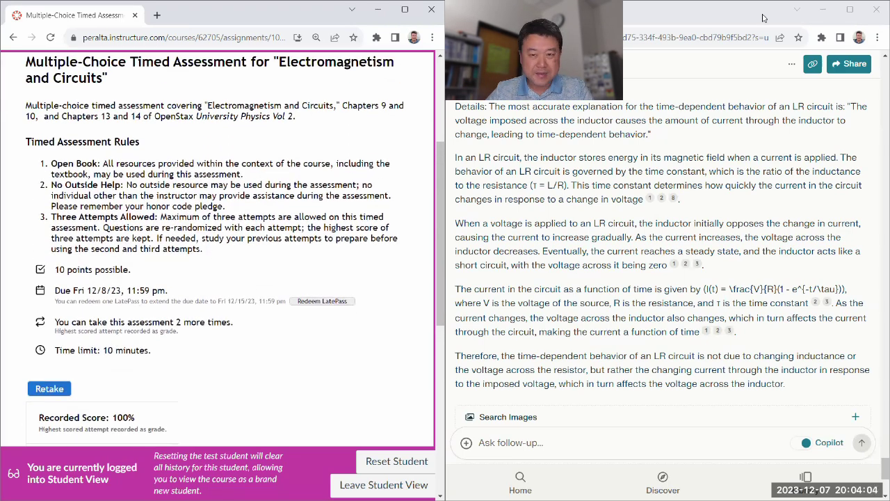
# Minimize the Perplexity window and open WolframAlpha in a separate browser window beside the assessment.
pyautogui.click(823, 9)
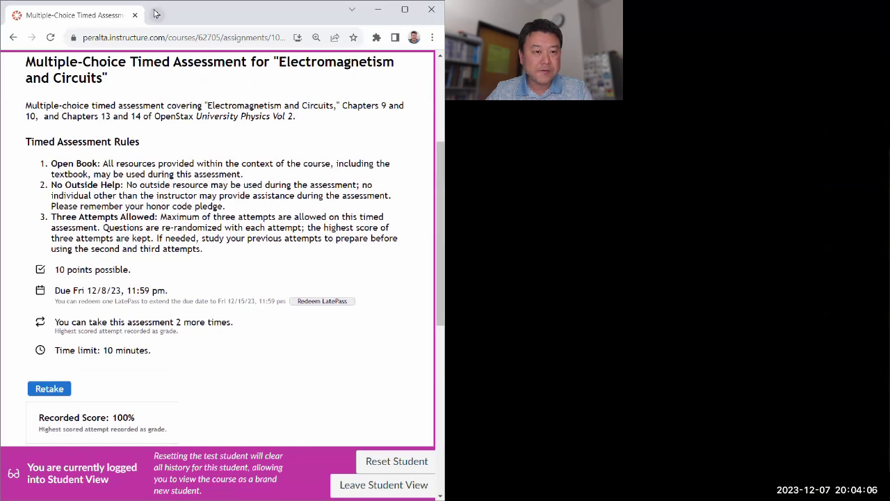
pyautogui.click(156, 15)
pyautogui.moveTo(201, 15); pyautogui.dragTo(167, 96)
pyautogui.write('wol')
pyautogui.press('Return')
pyautogui.press('super+Right')
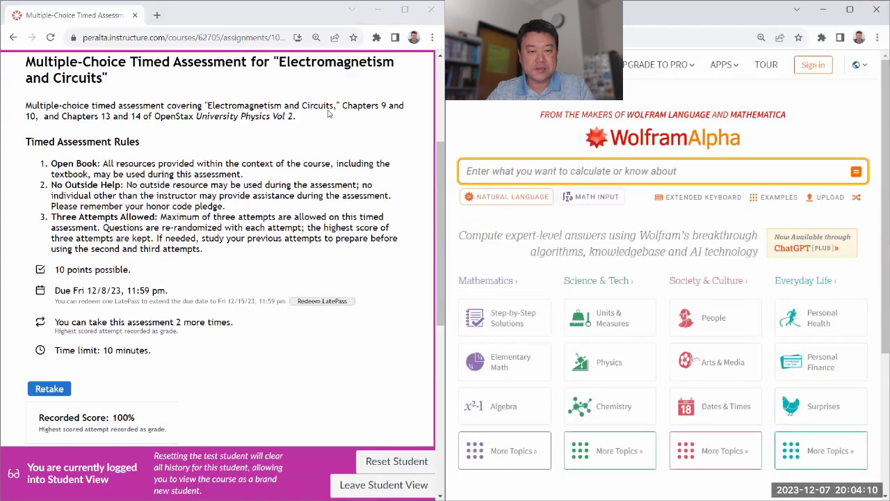
# Start a retake of the "Electromagnetism and Circuits" timed assessment, accepting the time limit.
pyautogui.scroll(3, 302, 183)
pyautogui.scroll(-2, 280, 188)
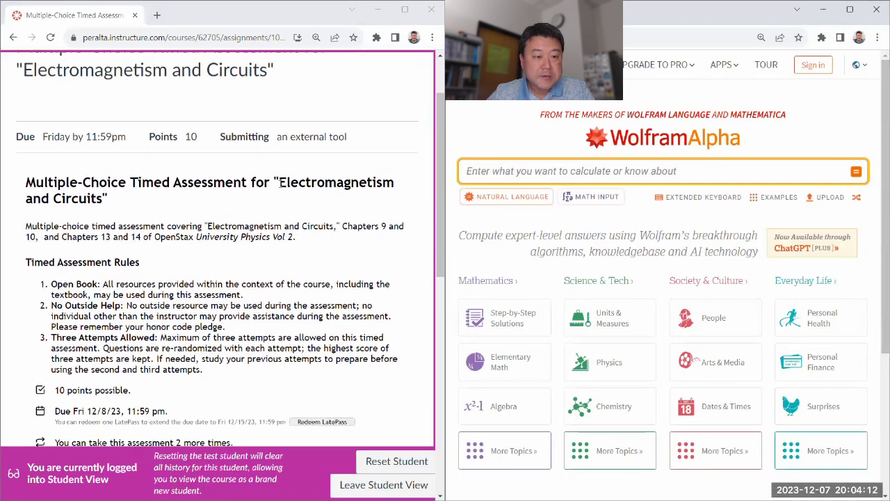
pyautogui.scroll(-1, 279, 181)
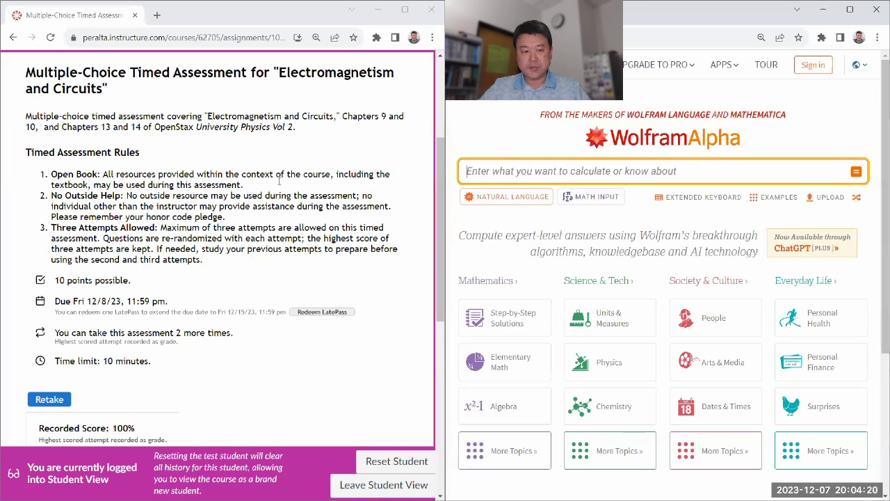
pyautogui.click(60, 396)
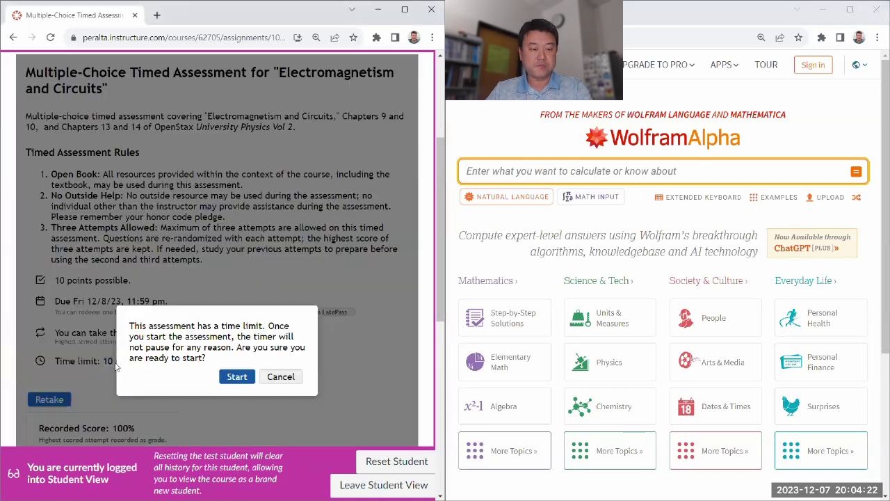
pyautogui.click(238, 377)
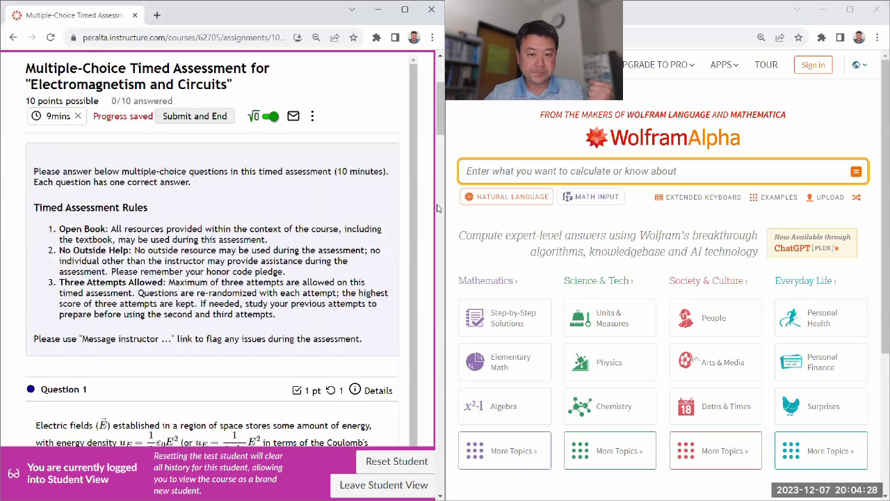
# Answer Question 1 on magnetic field energy density with u_B = c²/(8πk_e) · B².
pyautogui.scroll(-5, 192, 195)
pyautogui.scroll(-1, 192, 195)
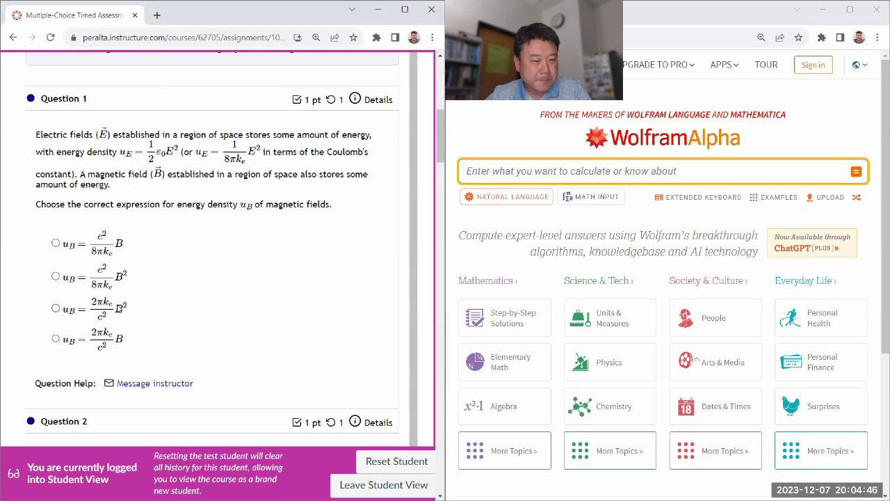
pyautogui.click(56, 277)
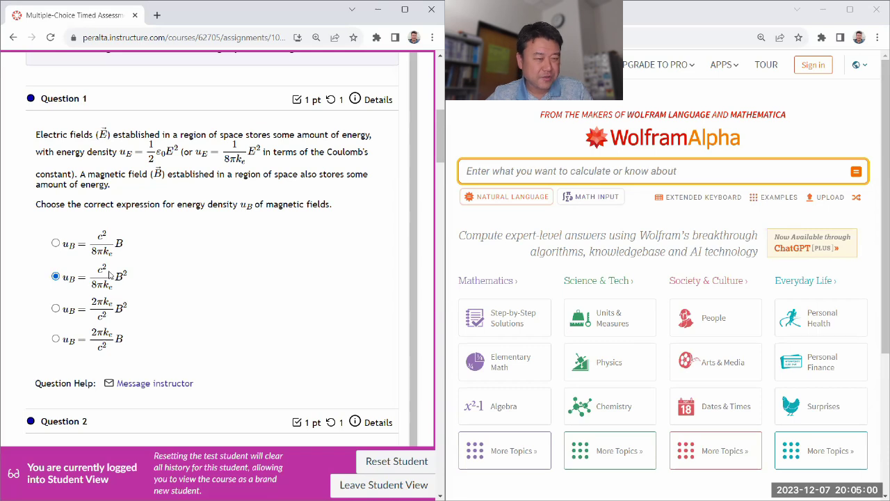
# Answer Question 2 with the statement that current flows through the loop and wire and the hand-crank becomes more difficult to turn.
pyautogui.scroll(-1, 108, 277)
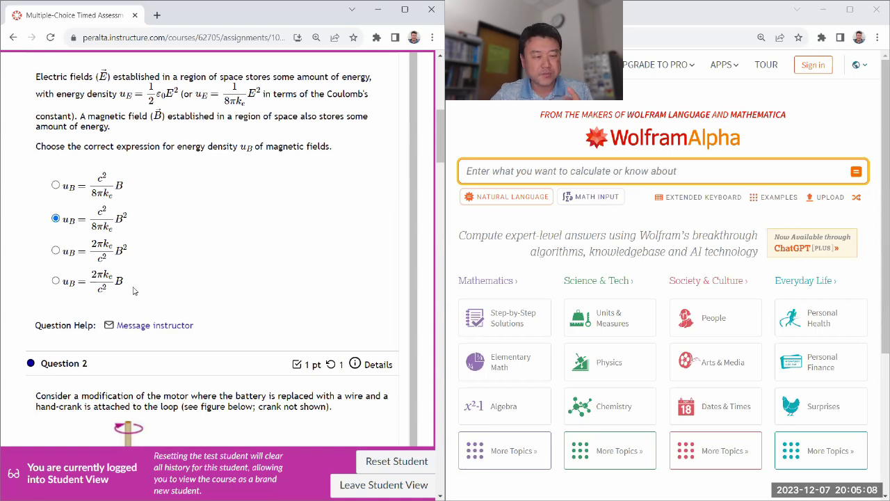
pyautogui.scroll(-2, 104, 233)
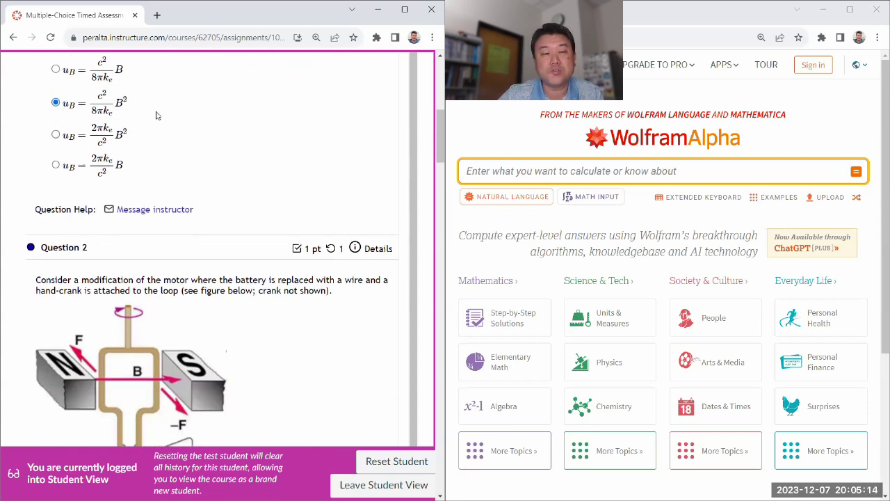
pyautogui.scroll(-3, 97, 122)
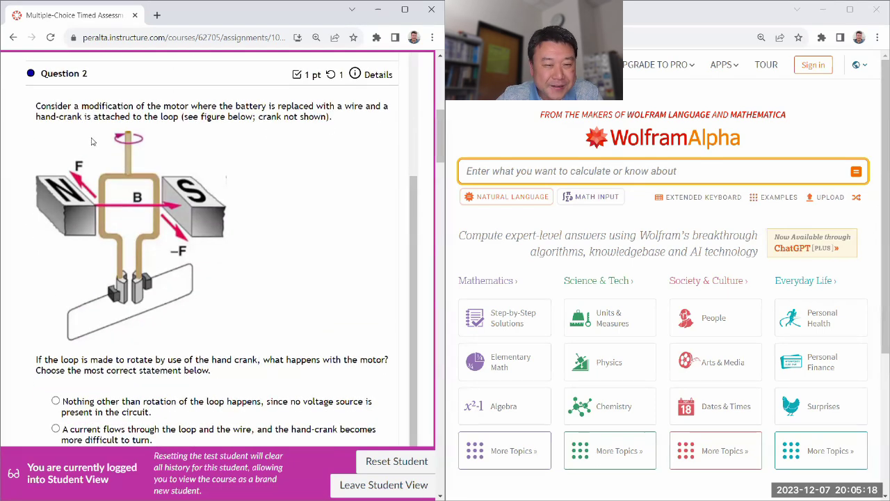
pyautogui.scroll(-1, 102, 273)
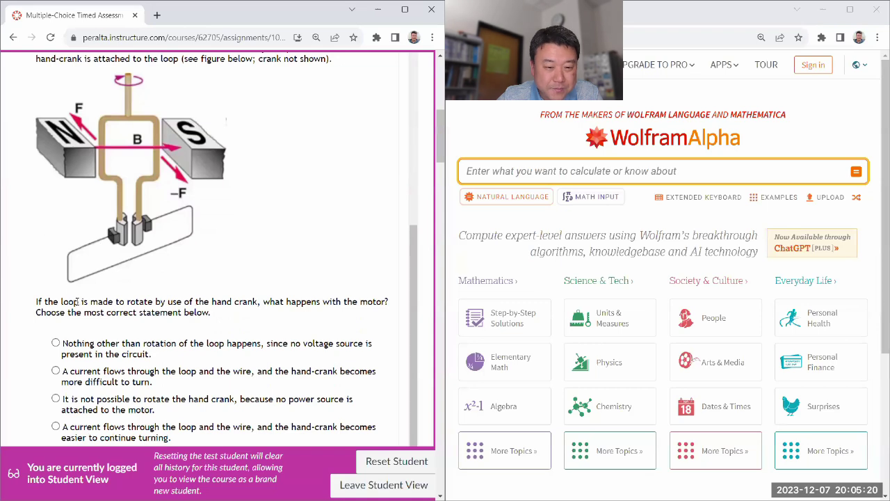
pyautogui.scroll(-1, 119, 297)
pyautogui.scroll(-1, 118, 298)
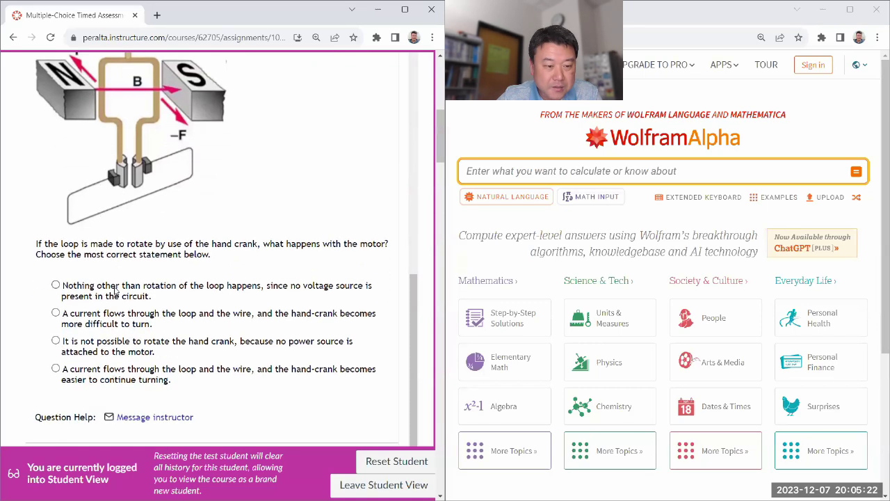
pyautogui.click(57, 314)
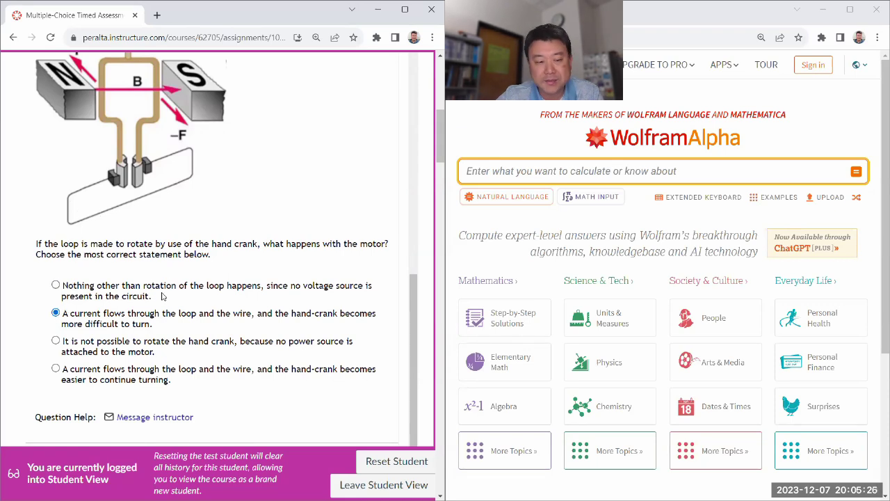
# Answer Question 3 with the statement that electric fields can be produced by an electric charge or by magnetic fields from electric currents.
pyautogui.scroll(-5, 194, 282)
pyautogui.scroll(-1, 196, 275)
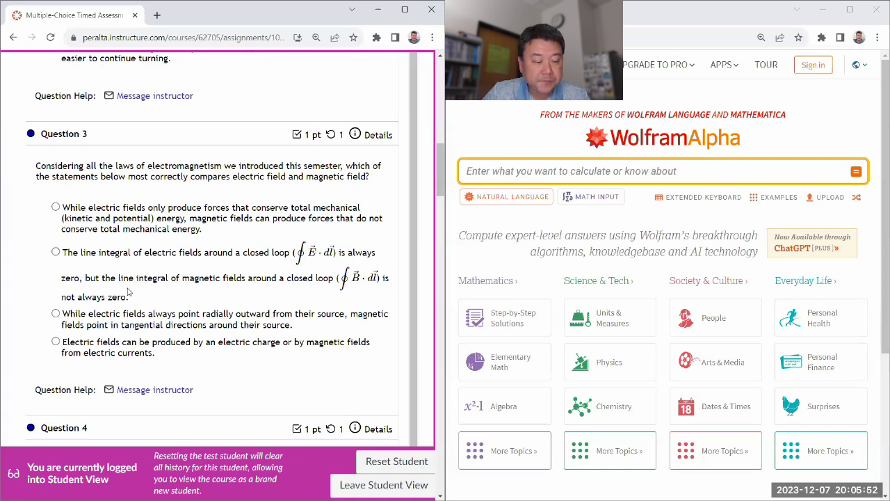
pyautogui.scroll(-1, 109, 277)
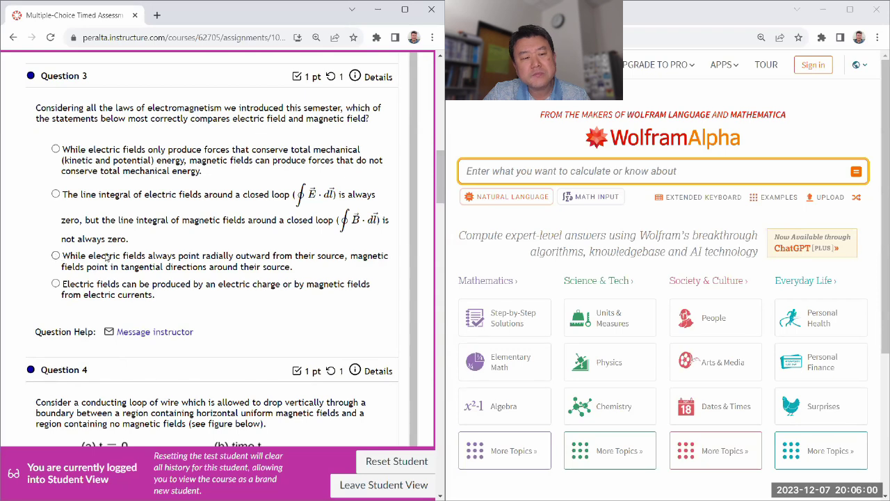
pyautogui.click(109, 258)
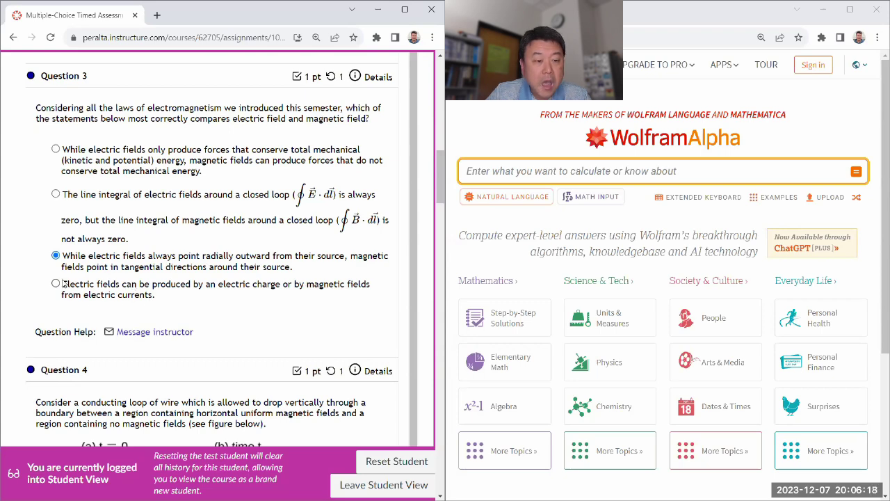
pyautogui.click(56, 284)
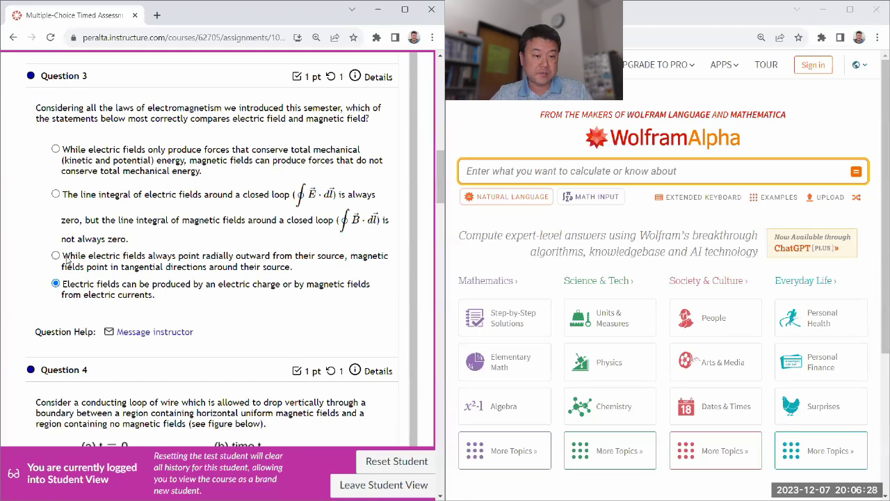
# Answer Question 4 with the loop falling at a constant "terminal velocity" until it clears the boundary, and Question 5 with R = V/I.
pyautogui.scroll(-2, 91, 179)
pyautogui.scroll(-4, 92, 179)
pyautogui.scroll(1, 95, 160)
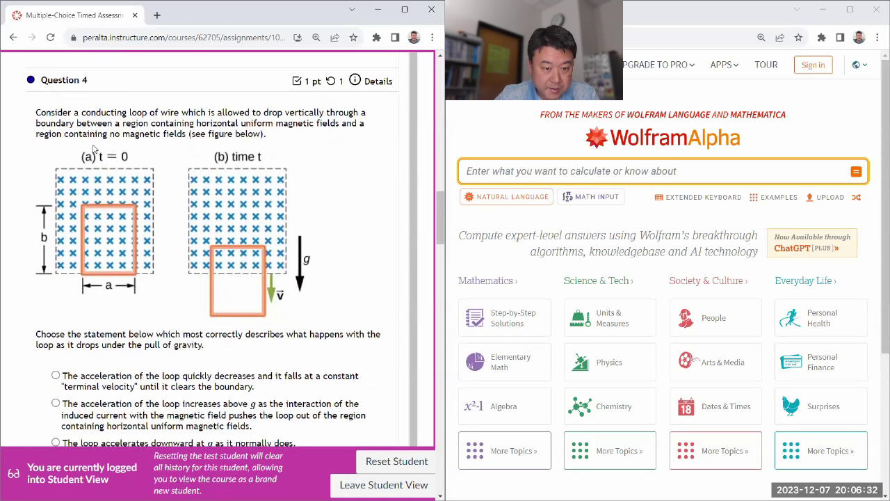
pyautogui.scroll(-1, 107, 147)
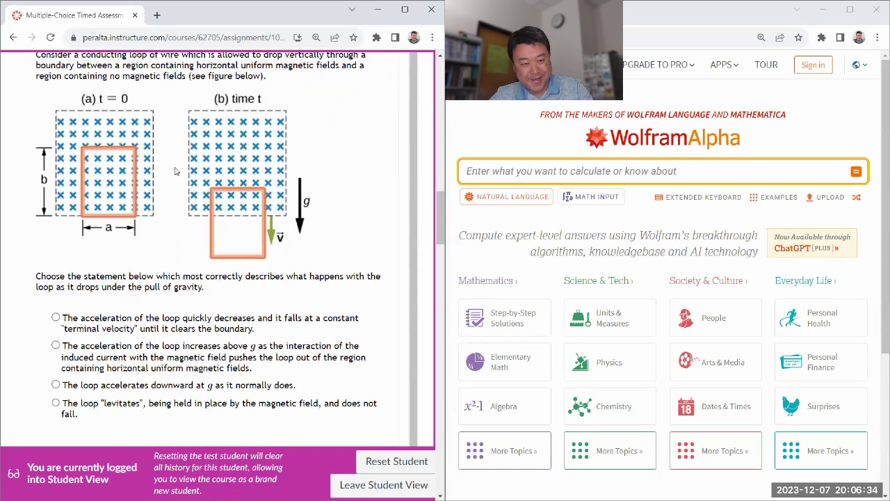
pyautogui.scroll(-1, 180, 175)
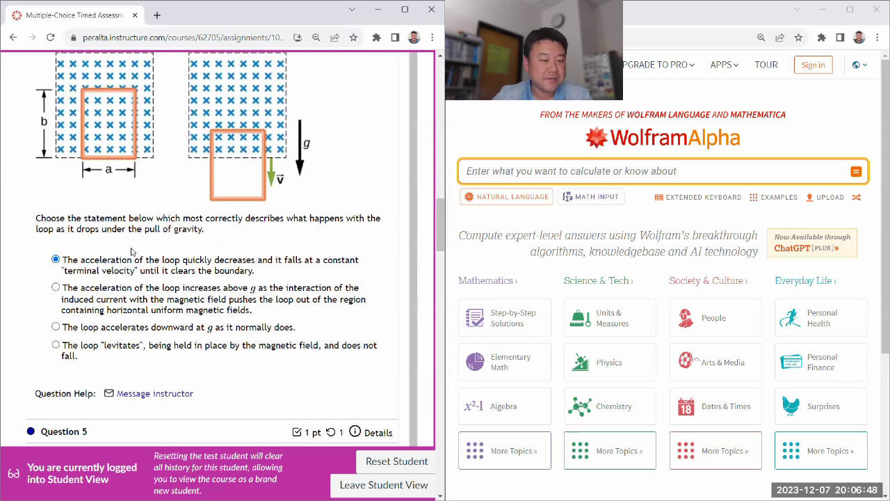
pyautogui.scroll(-3, 91, 215)
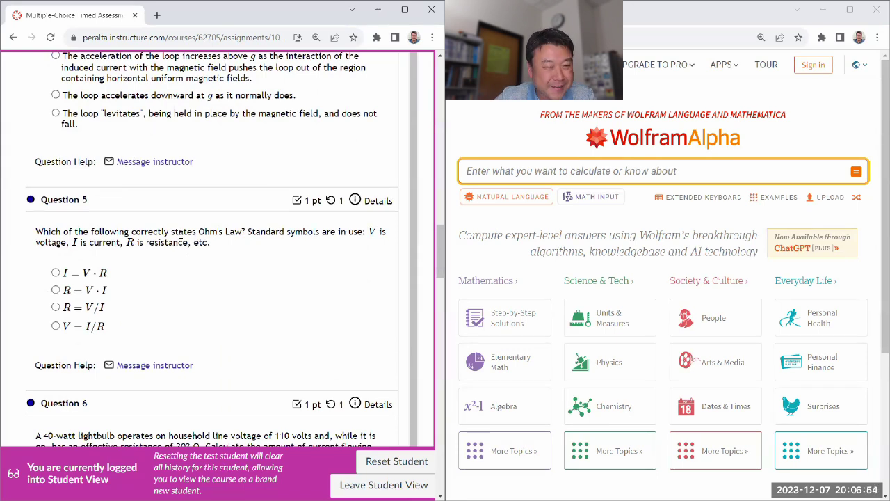
pyautogui.click(60, 308)
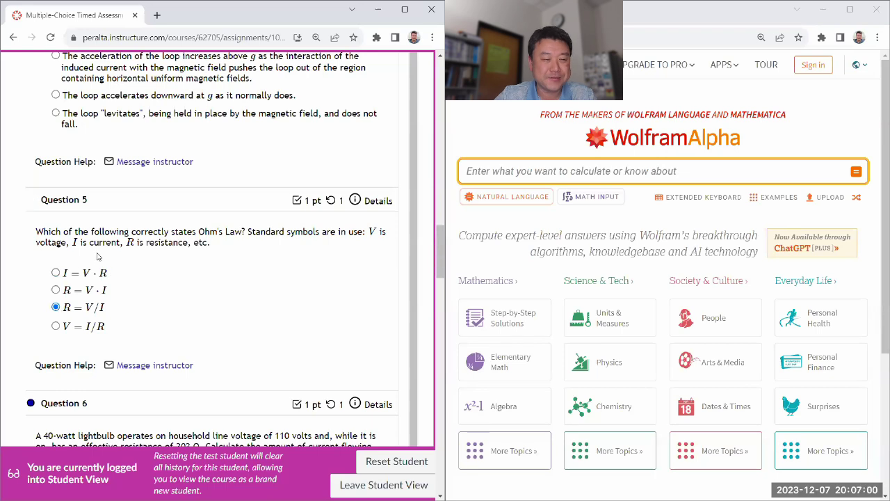
# Compute the Question 6 lightbulb current in WolframAlpha with the query "110 volts / (303 ohm)".
pyautogui.scroll(-4, 139, 245)
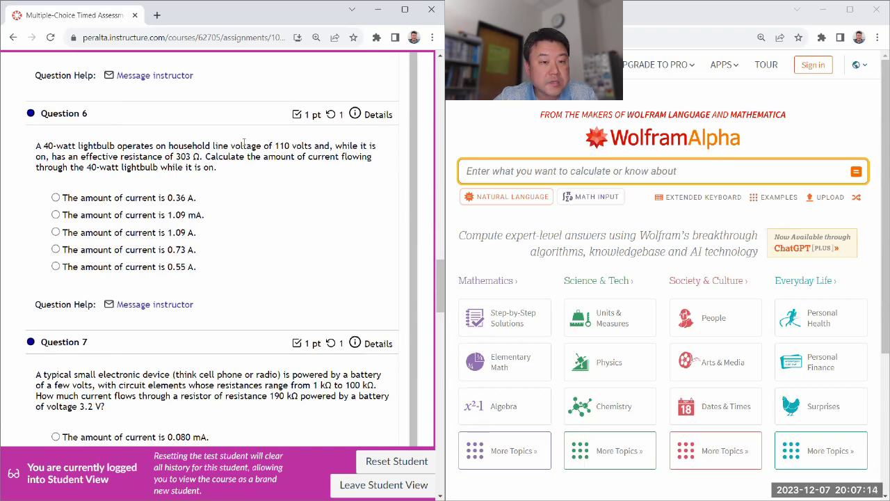
pyautogui.click(482, 163)
pyautogui.write('110 ')
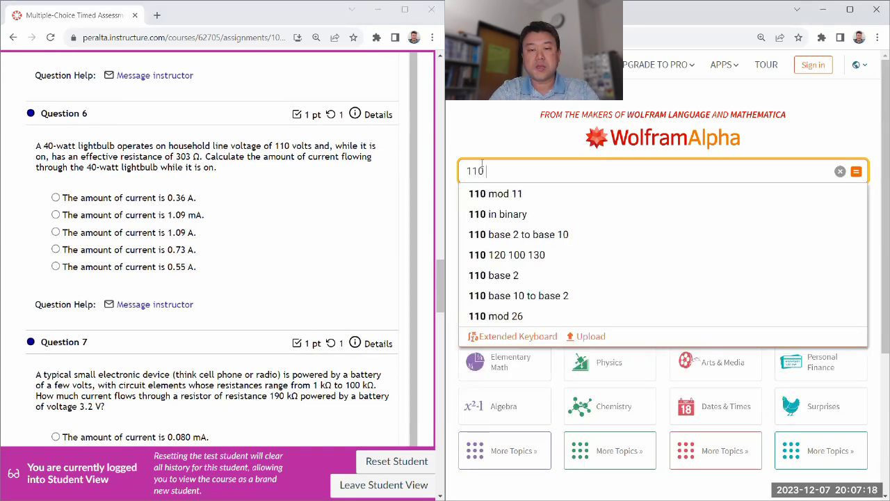
pyautogui.write('volts / (303')
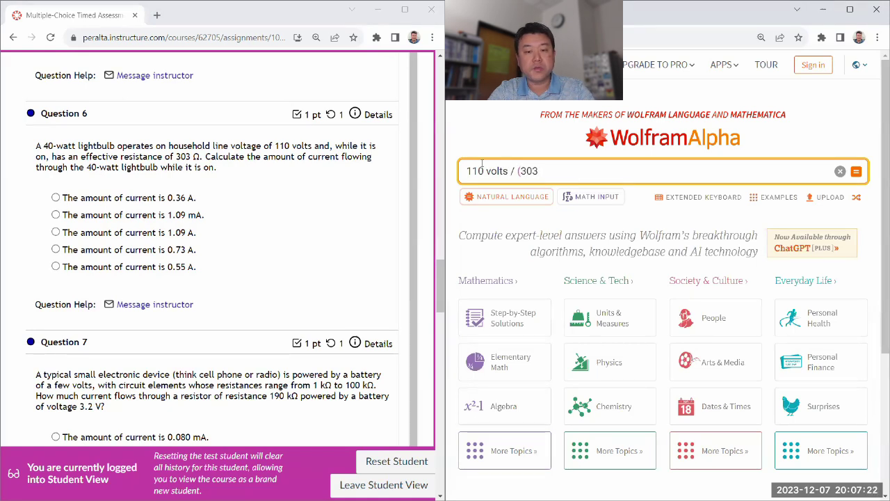
pyautogui.write(' ohm)')
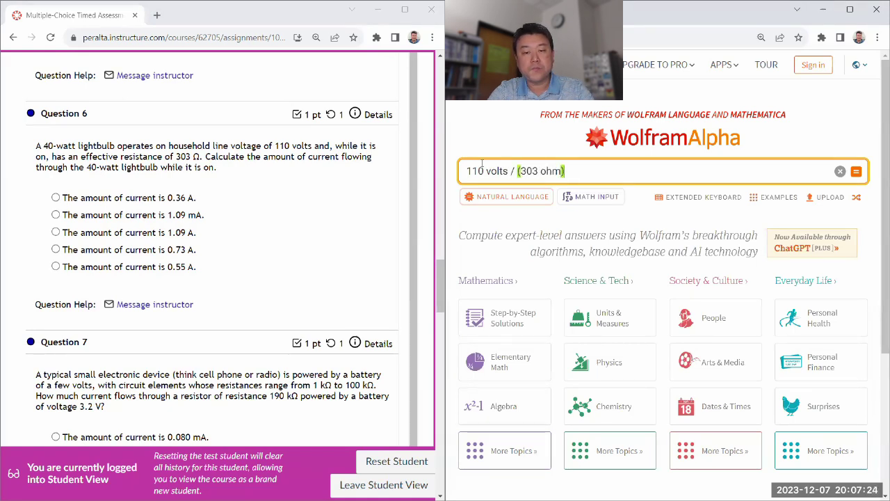
pyautogui.press('Return')
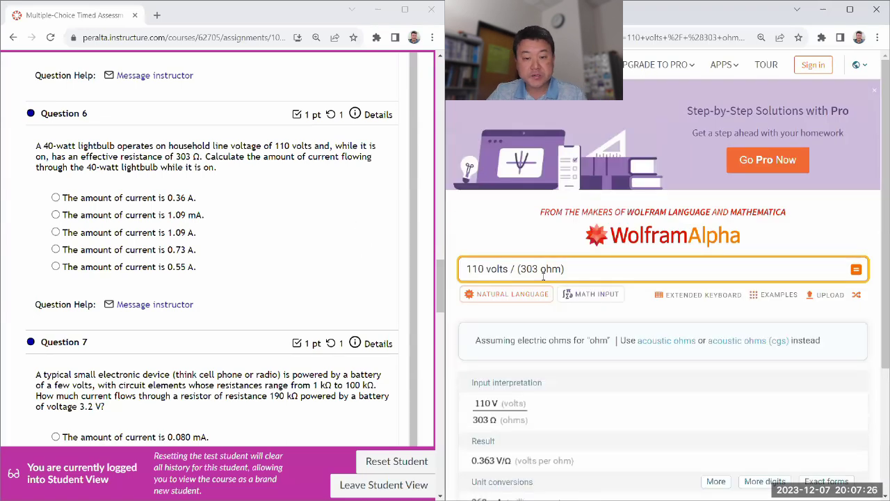
# Check the unit conversions of the lightbulb current and answer Question 6 with 0.36 A.
pyautogui.scroll(-2, 504, 278)
pyautogui.scroll(-1, 505, 278)
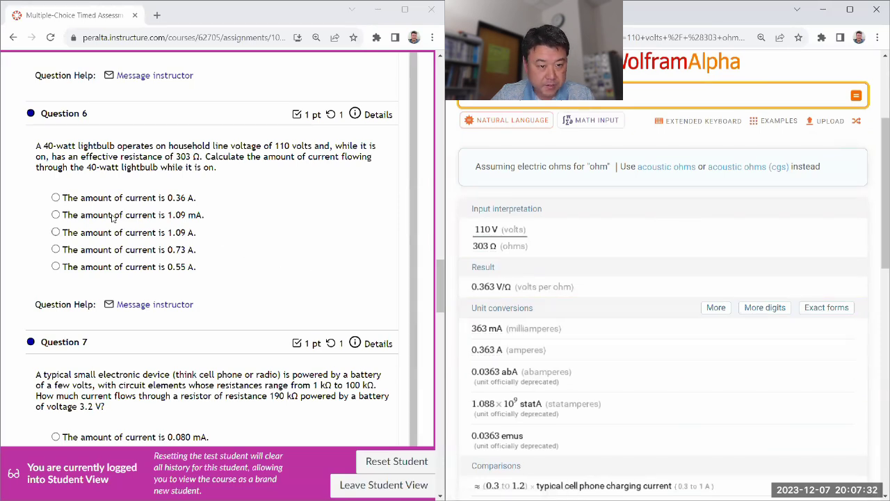
pyautogui.click(63, 197)
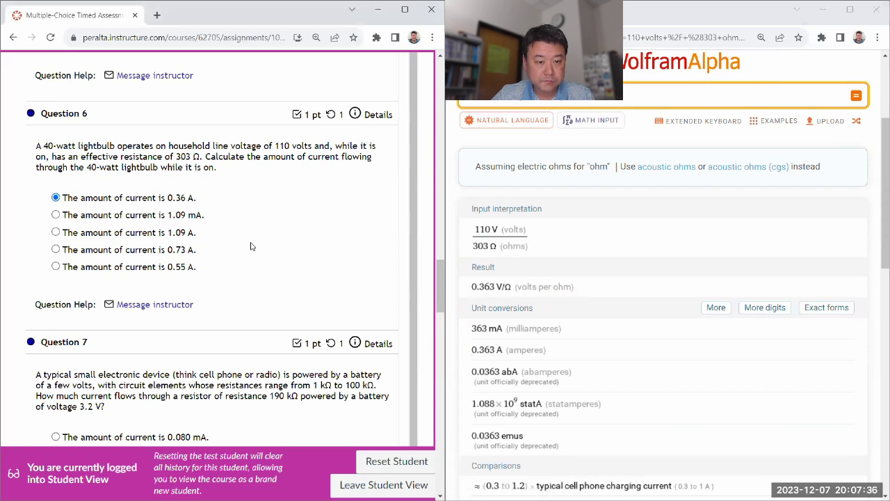
# Compute the Question 7 resistor current in WolframAlpha with "3.2 volts / (190 kiloohm)" and answer the question with 0.017 mA.
pyautogui.scroll(-3, 251, 246)
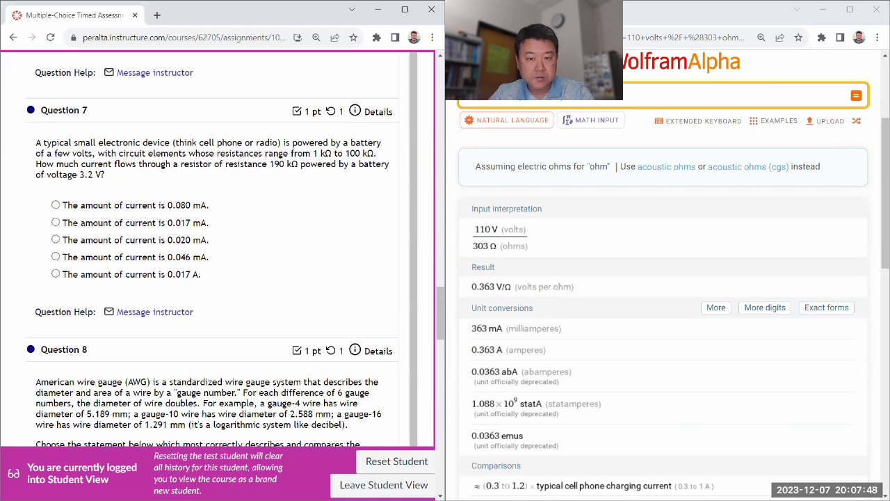
pyautogui.click(462, 98)
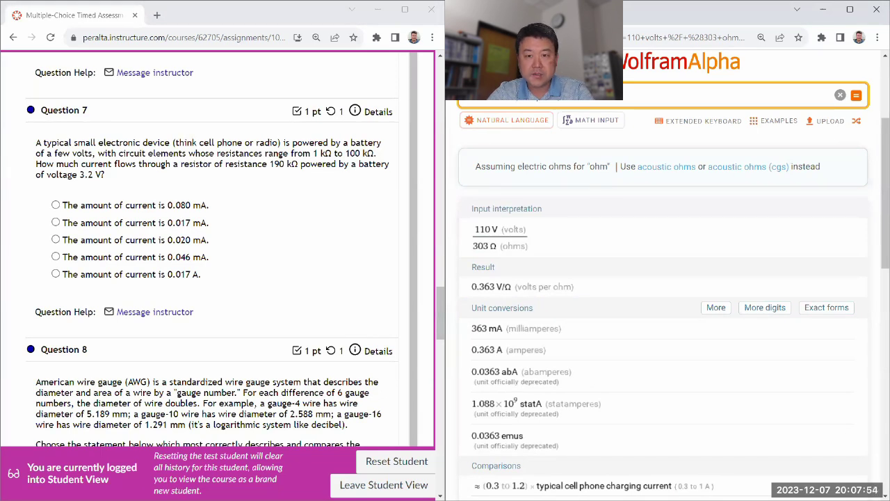
pyautogui.write('3.2 volts / (190 kiloohm)')
pyautogui.press('Return')
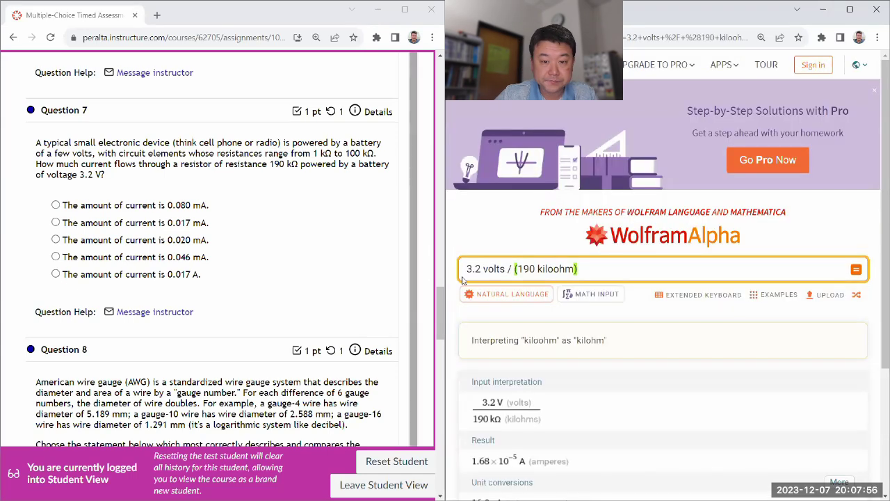
pyautogui.scroll(-1, 532, 283)
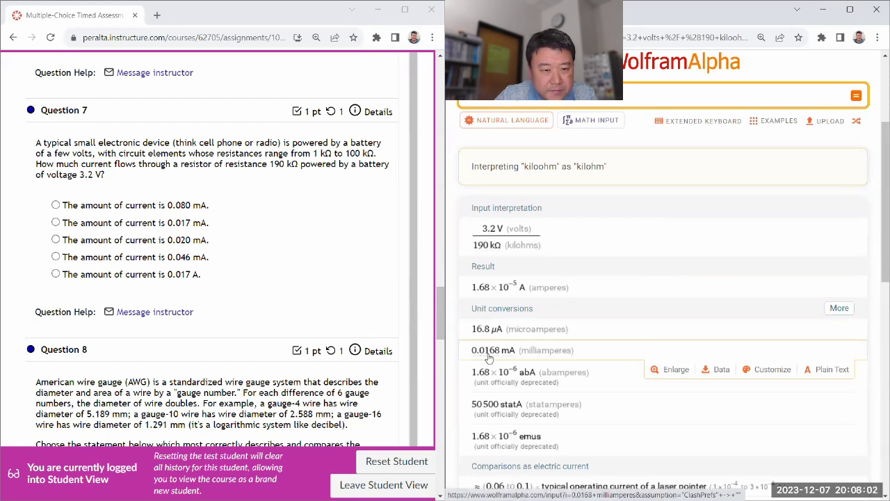
pyautogui.click(56, 222)
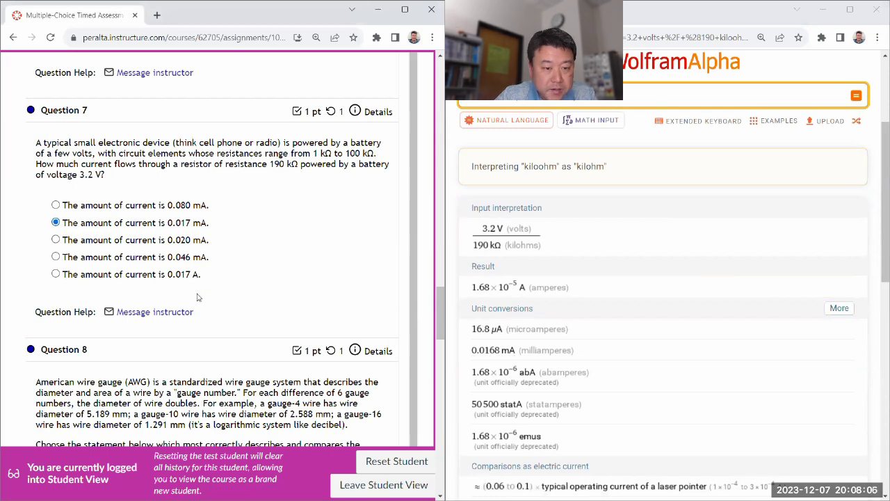
# Answer Question 8 with gauge-13 wire needing four times the gauge-19 length, and Question 9 with energy dissipating faster with greater resistance R.
pyautogui.scroll(-3, 209, 230)
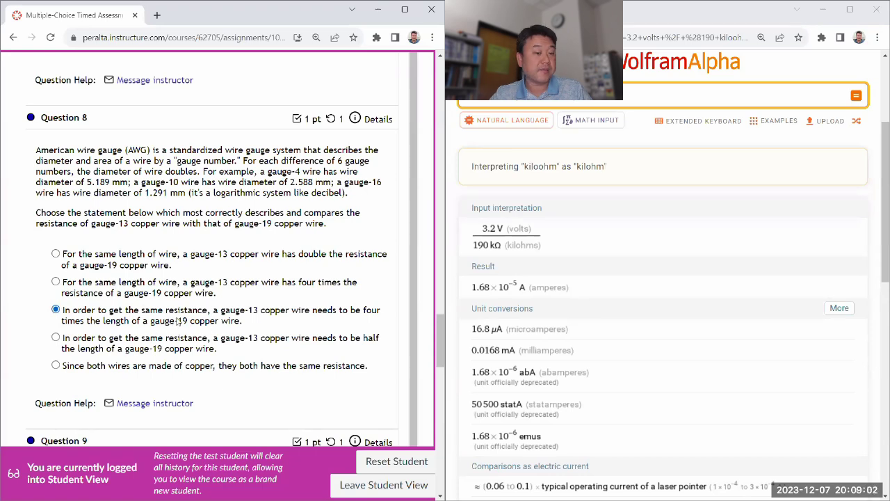
pyautogui.scroll(-4, 180, 321)
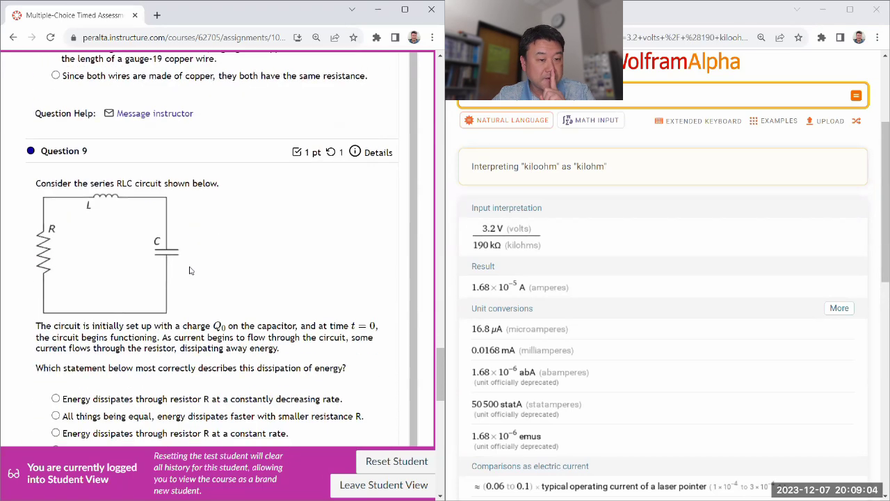
pyautogui.scroll(-1, 98, 201)
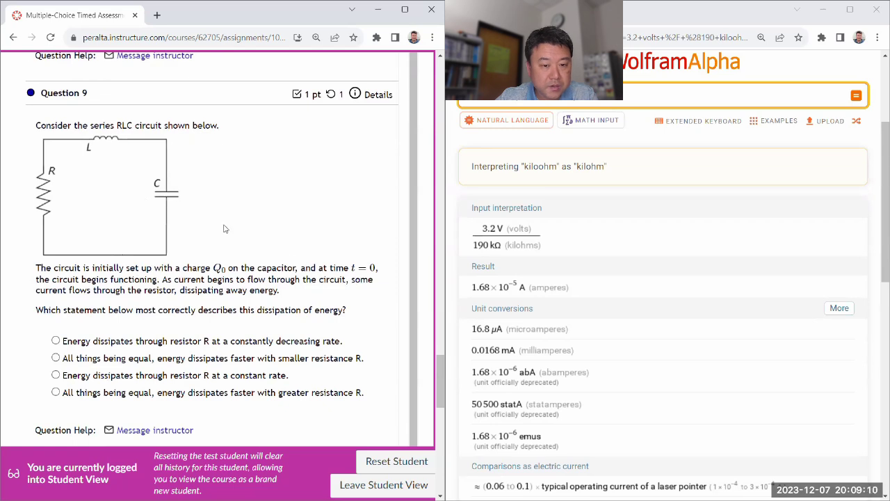
pyautogui.scroll(-1, 304, 313)
pyautogui.click(87, 285)
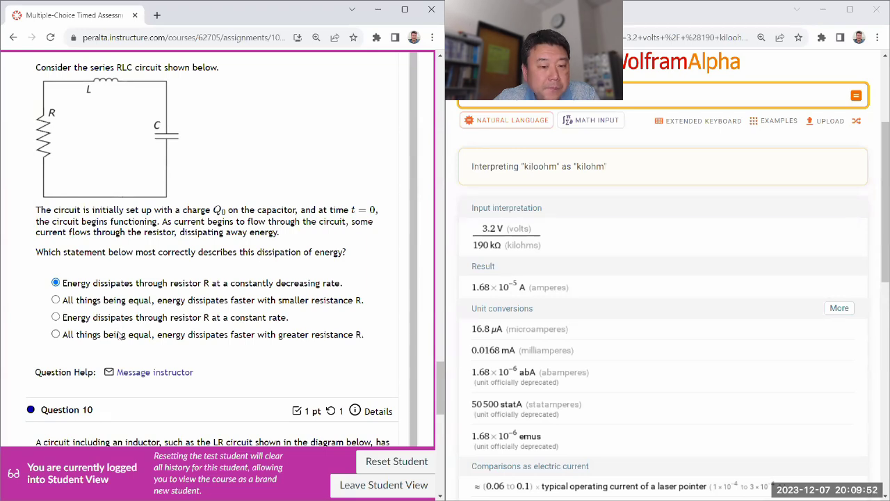
pyautogui.click(120, 336)
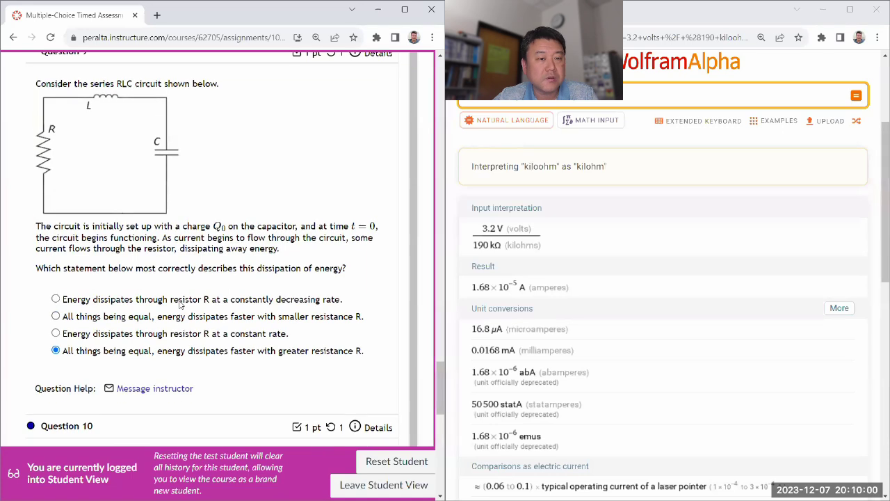
# Answer Question 10 with the voltage imposed across the inductor causing the amount of current through the inductor to change.
pyautogui.scroll(-5, 202, 304)
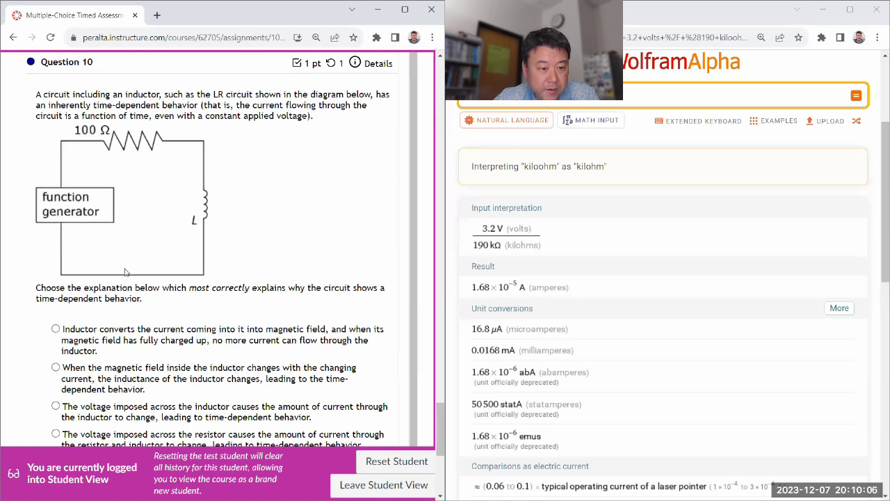
pyautogui.scroll(-1, 127, 272)
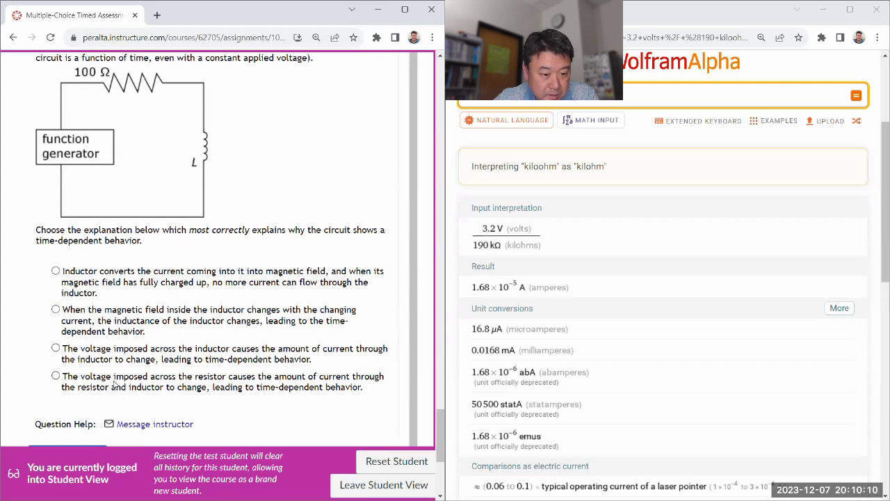
pyautogui.click(56, 348)
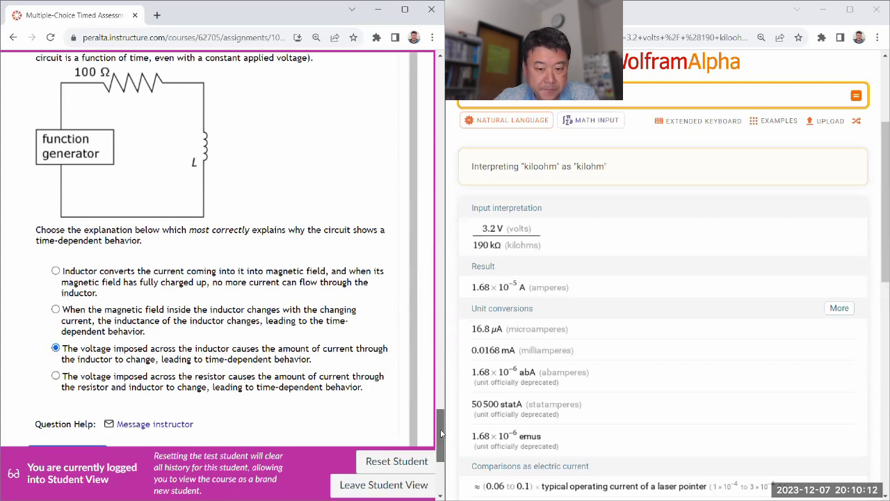
# Review the selected answers from Question 1 through Question 9, rechecking the magnetic energy density and RLC dissipation choices.
pyautogui.moveTo(441, 436); pyautogui.dragTo(443, 69)
pyautogui.scroll(10, 281, 250)
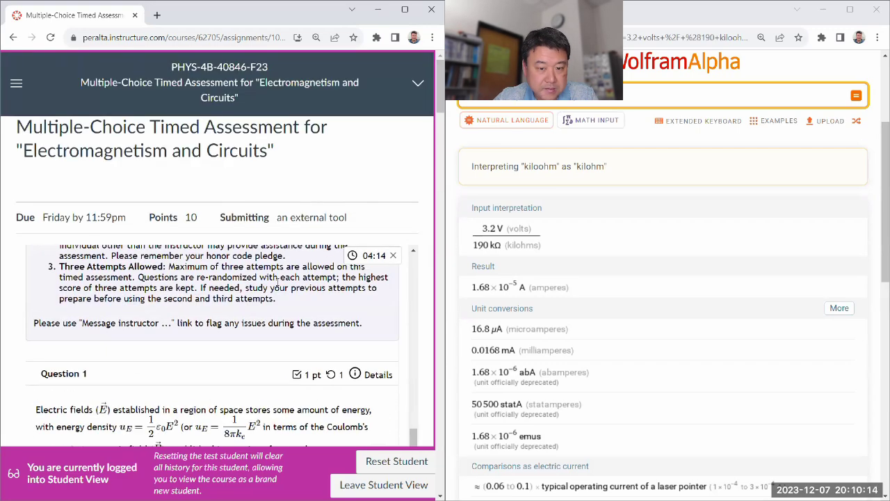
pyautogui.click(116, 308)
pyautogui.scroll(-4, 374, 213)
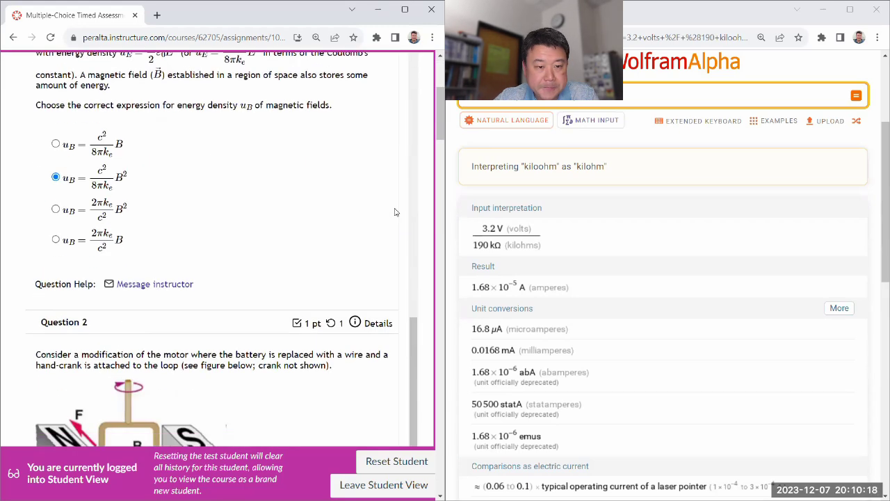
pyautogui.scroll(2, 346, 223)
pyautogui.scroll(-1, 346, 223)
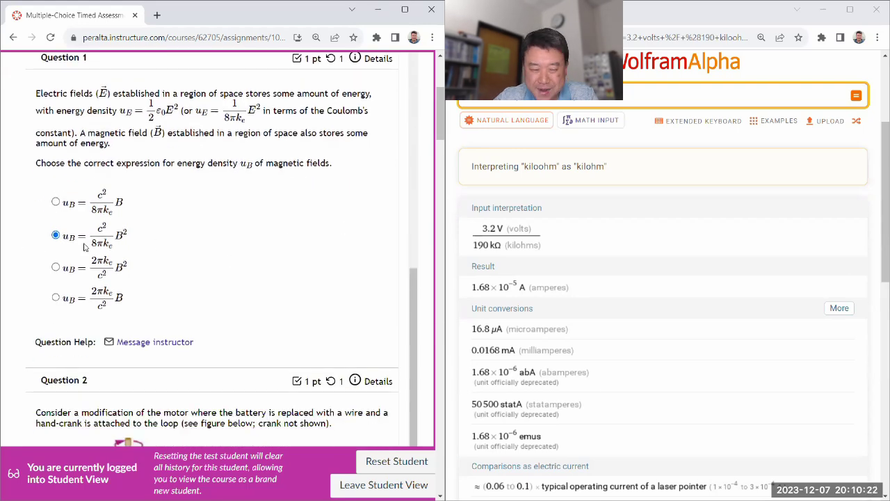
pyautogui.scroll(-8, 231, 256)
pyautogui.scroll(-12, 232, 255)
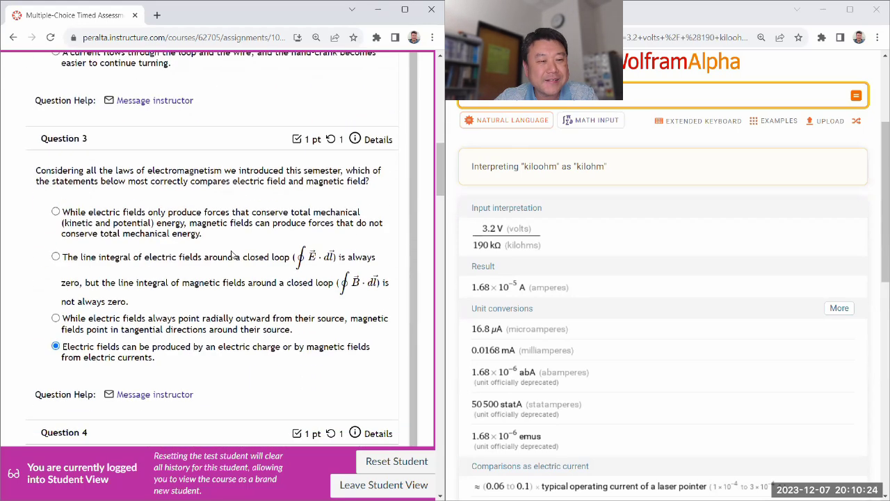
pyautogui.scroll(-8, 203, 235)
pyautogui.scroll(-7, 203, 235)
pyautogui.scroll(-6, 203, 235)
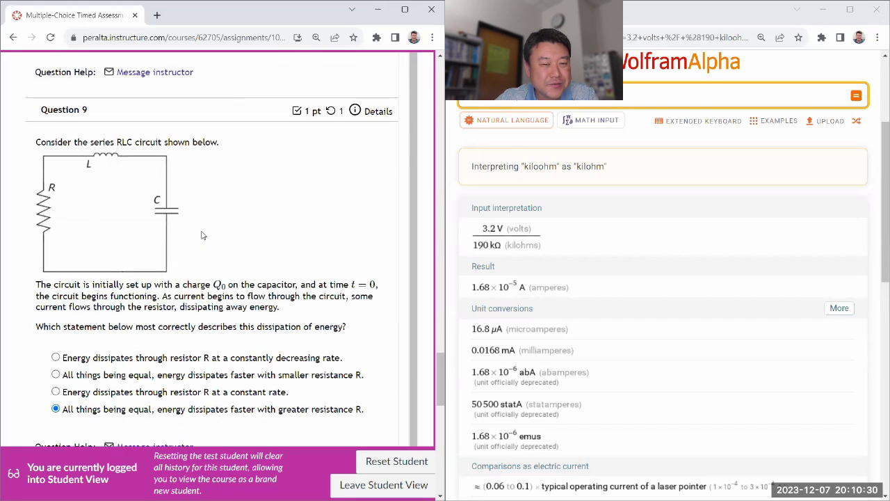
pyautogui.scroll(2, 201, 235)
pyautogui.scroll(-1, 200, 235)
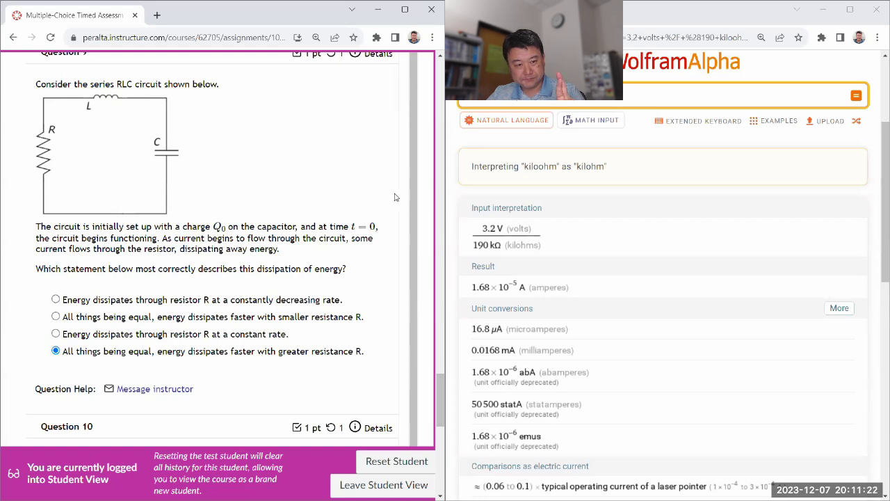
# Submit and end the timed assessment, confirming that the answers are final, and check the attempt scores.
pyautogui.scroll(-1, 397, 203)
pyautogui.scroll(-8, 397, 202)
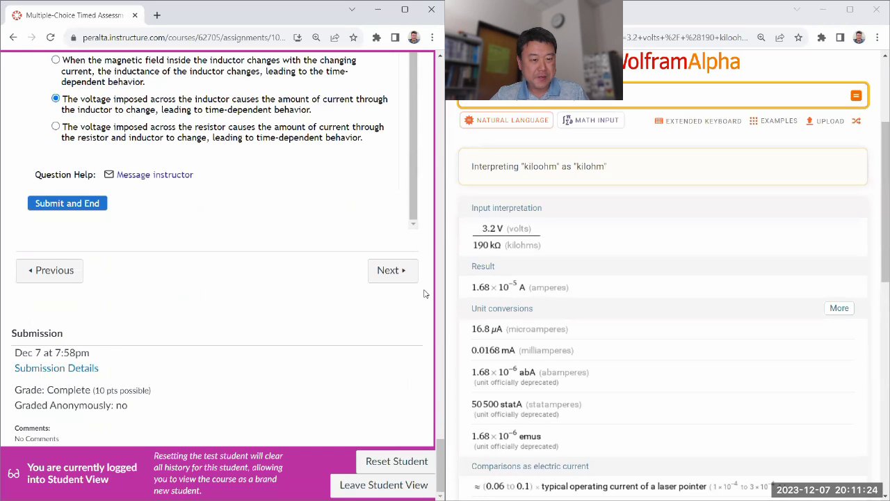
pyautogui.scroll(1, 418, 368)
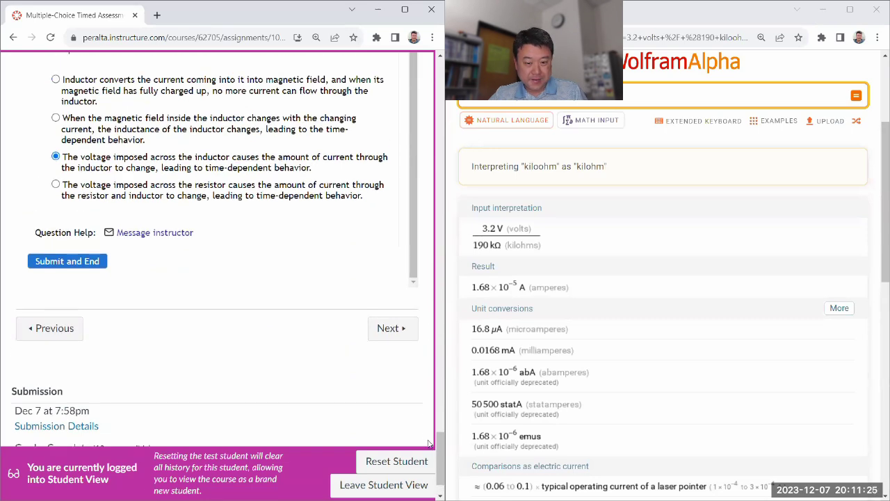
pyautogui.click(61, 263)
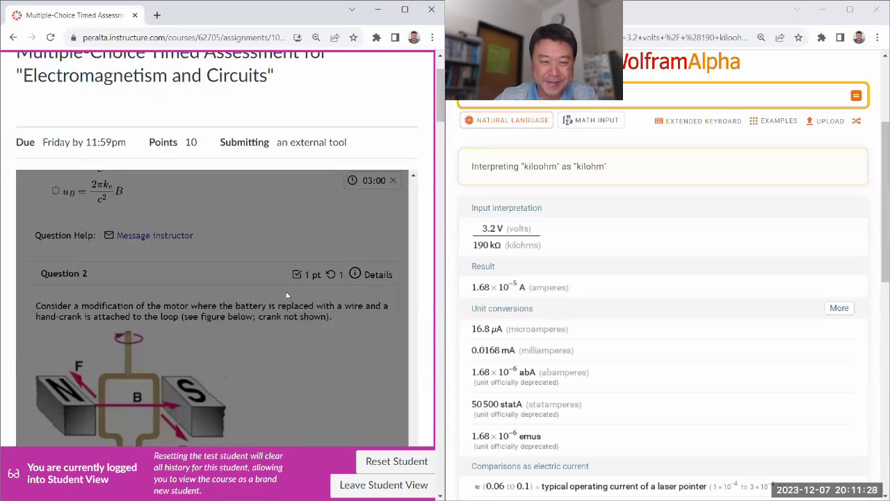
pyautogui.scroll(-20, 307, 299)
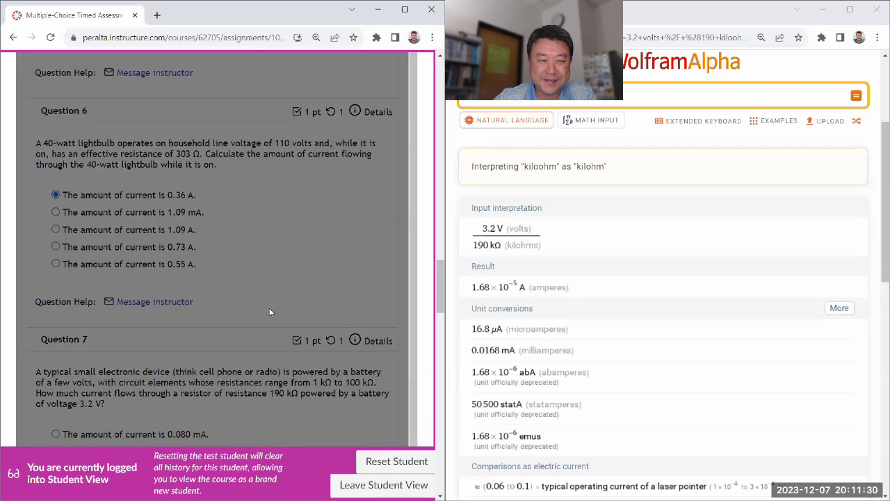
pyautogui.scroll(-15, 270, 312)
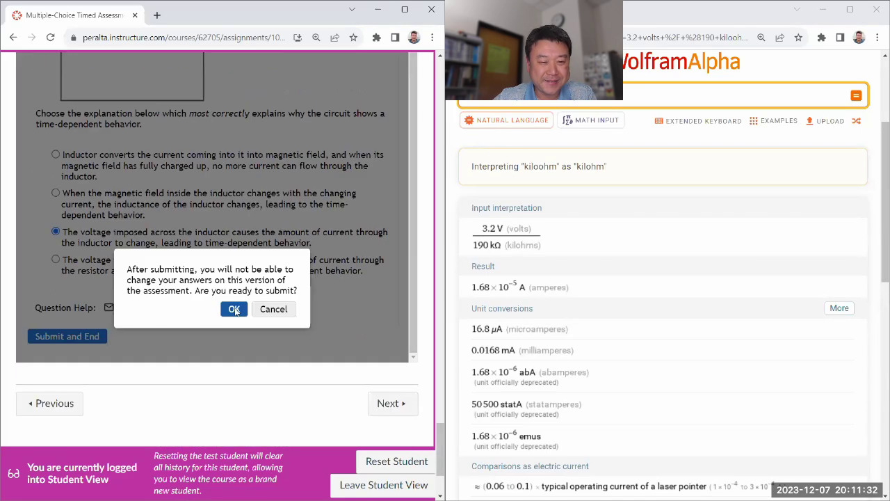
pyautogui.click(235, 310)
pyautogui.scroll(3, 313, 313)
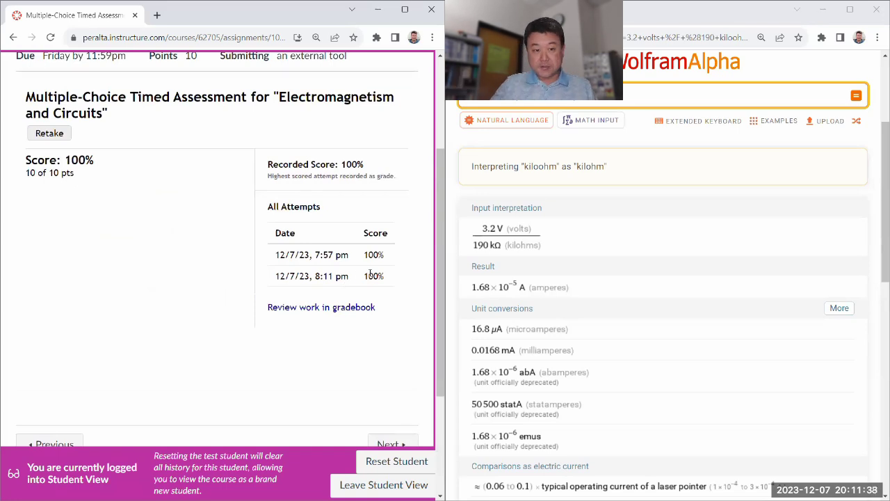
pyautogui.scroll(-2, 318, 284)
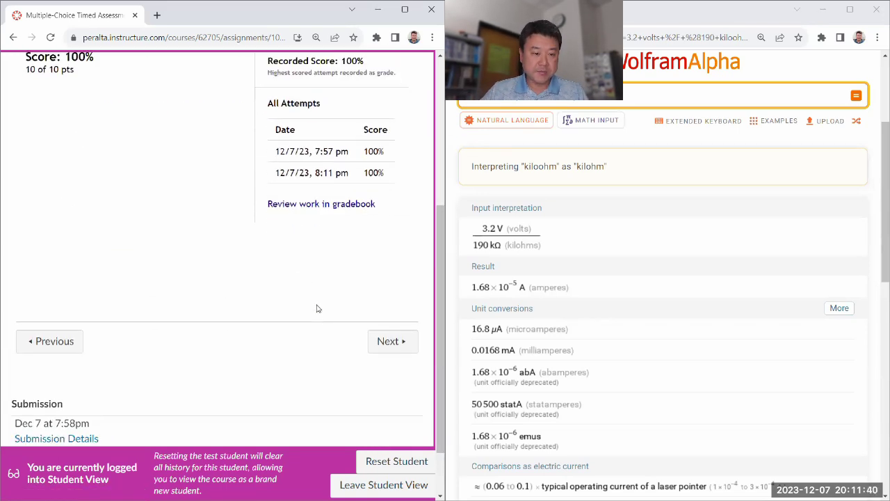